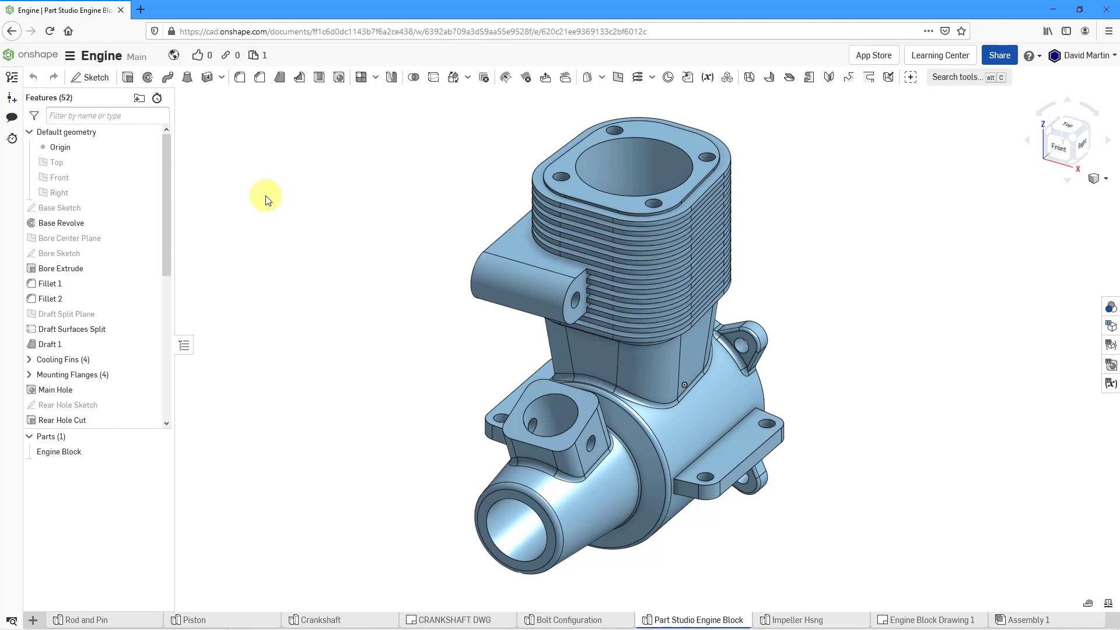
Step: Create a new part studio and start a sketch on the Top plane, viewed normal to the sketch plane
left_click(33, 621)
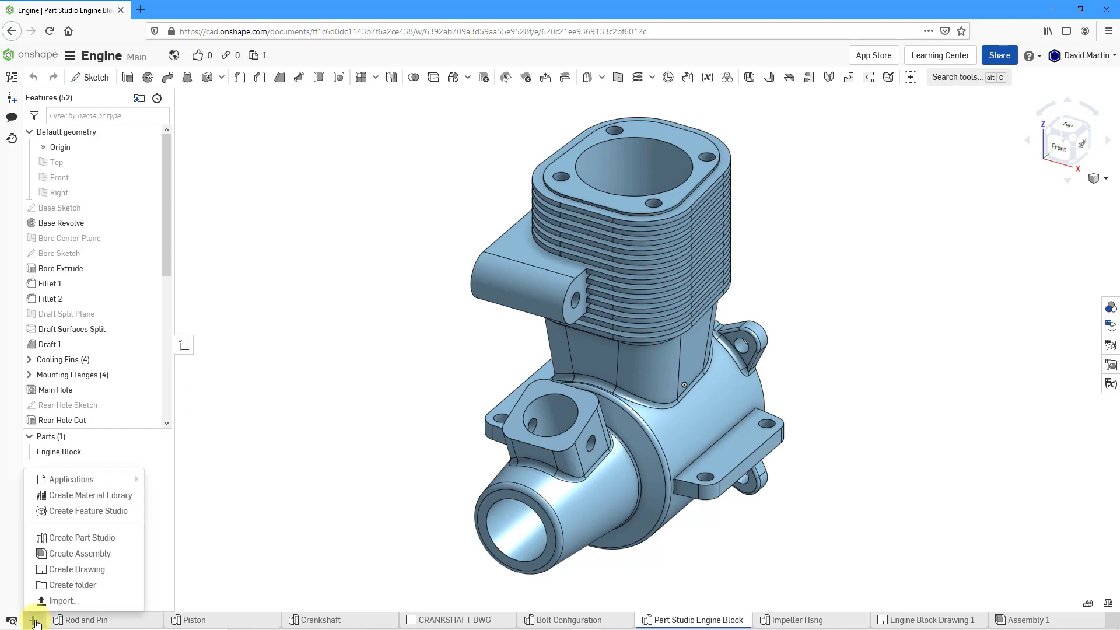
left_click(67, 542)
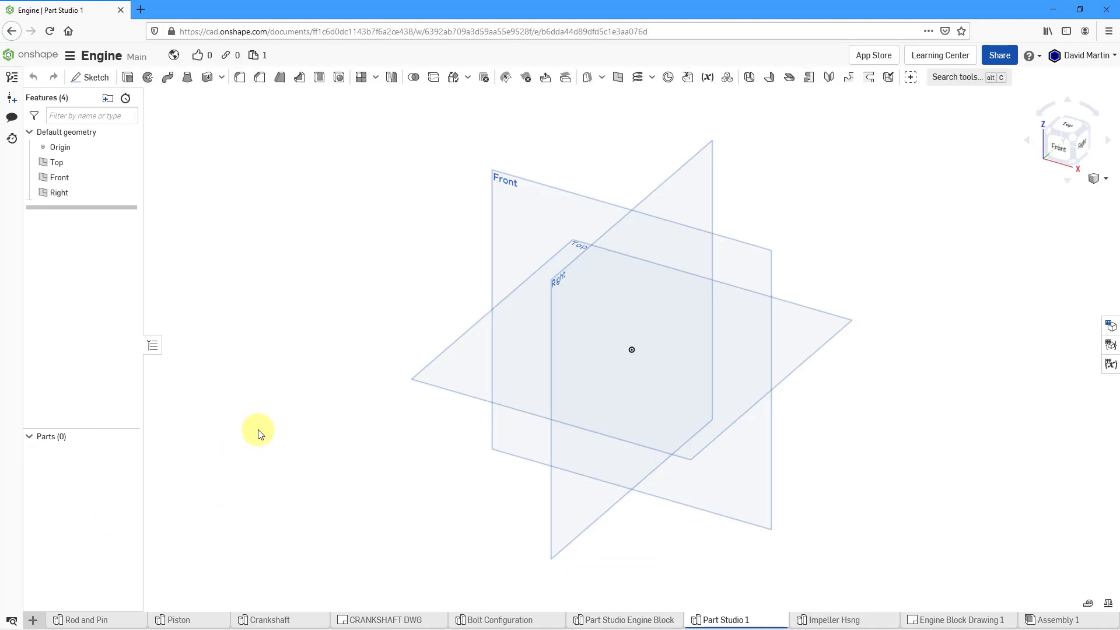
left_click(415, 383)
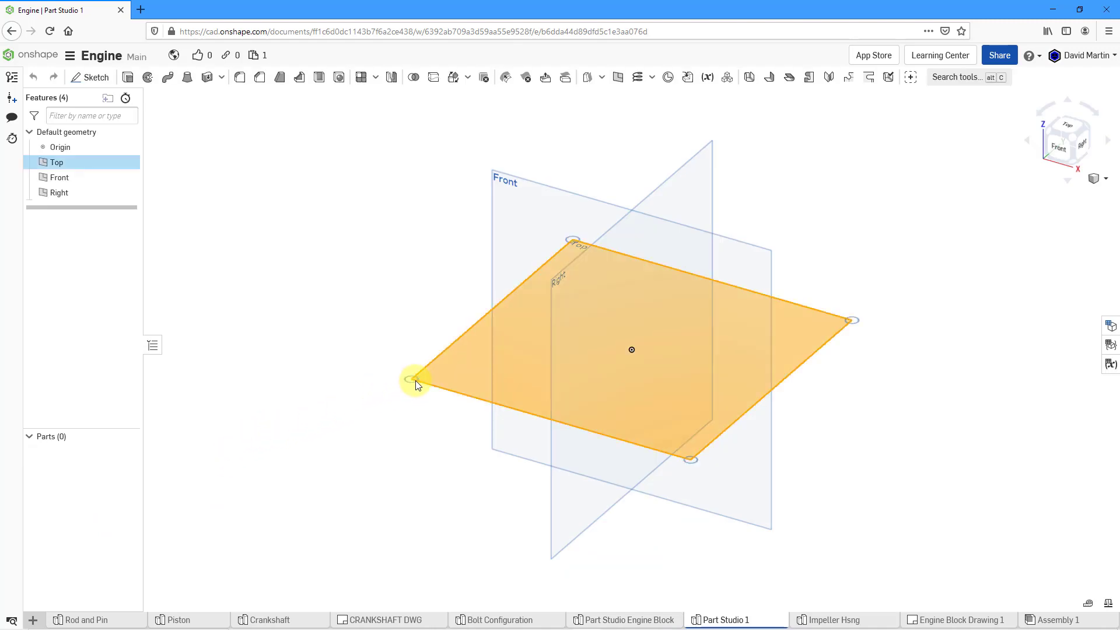
right_click(345, 300)
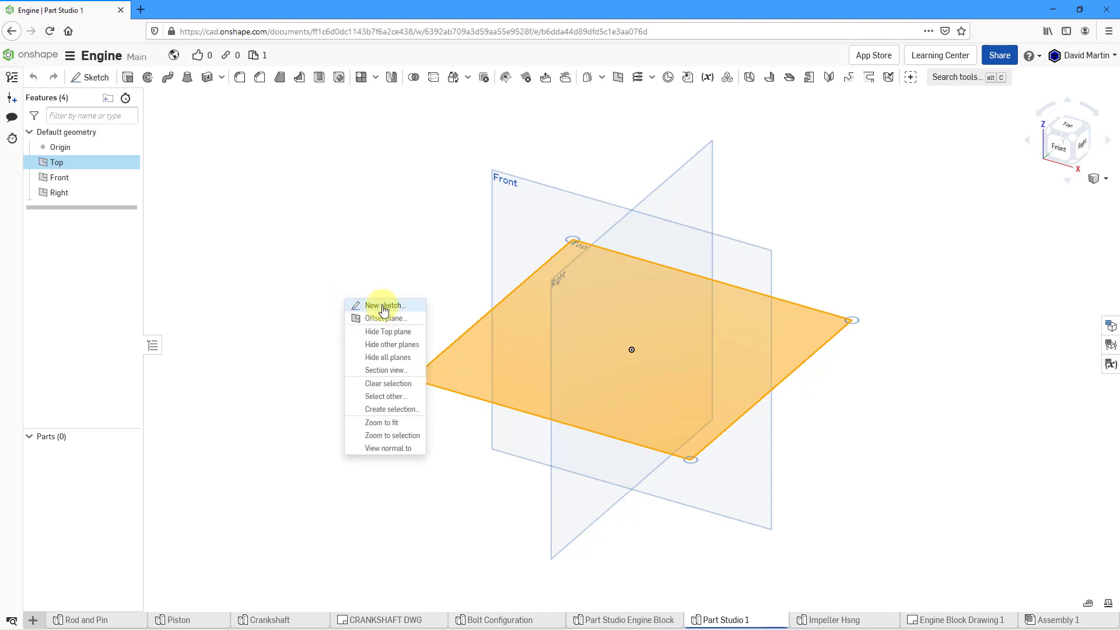
left_click(383, 307)
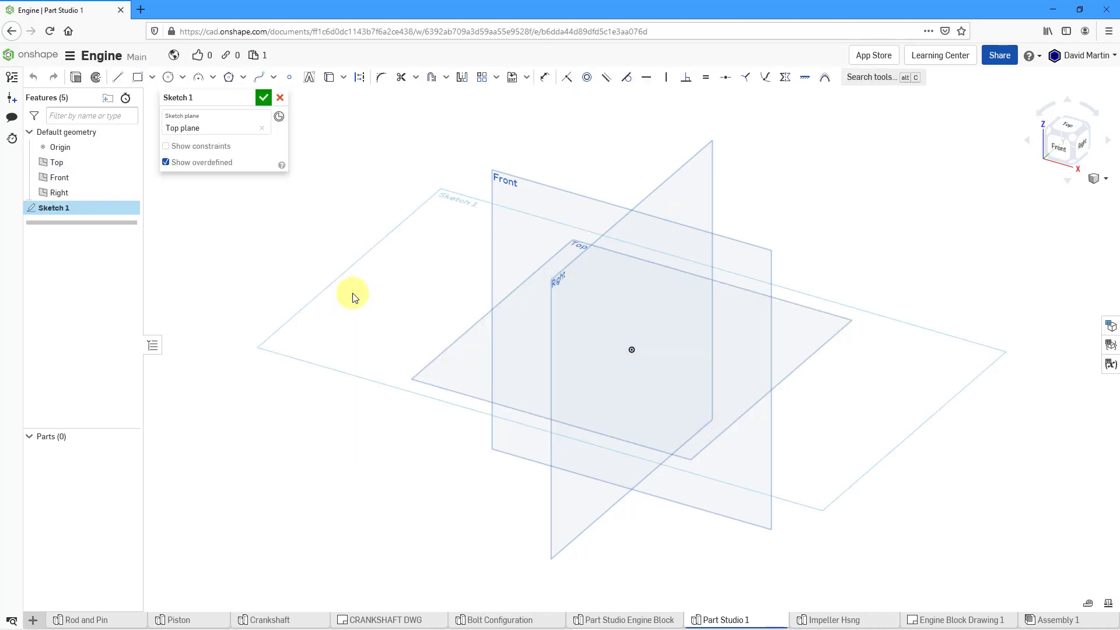
right_click(353, 293)
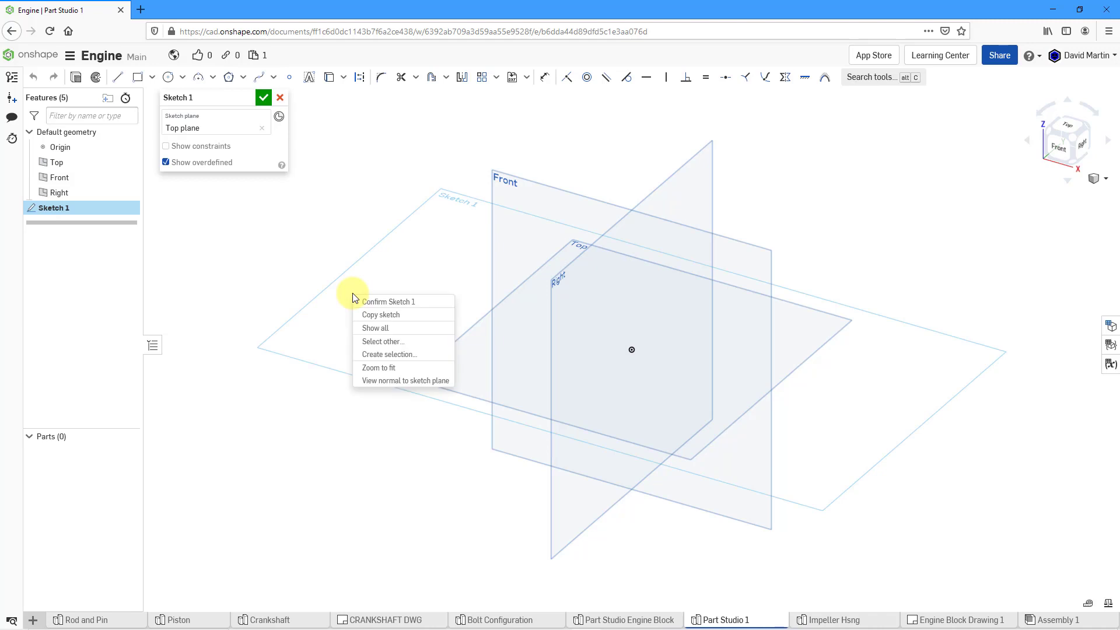
left_click(386, 382)
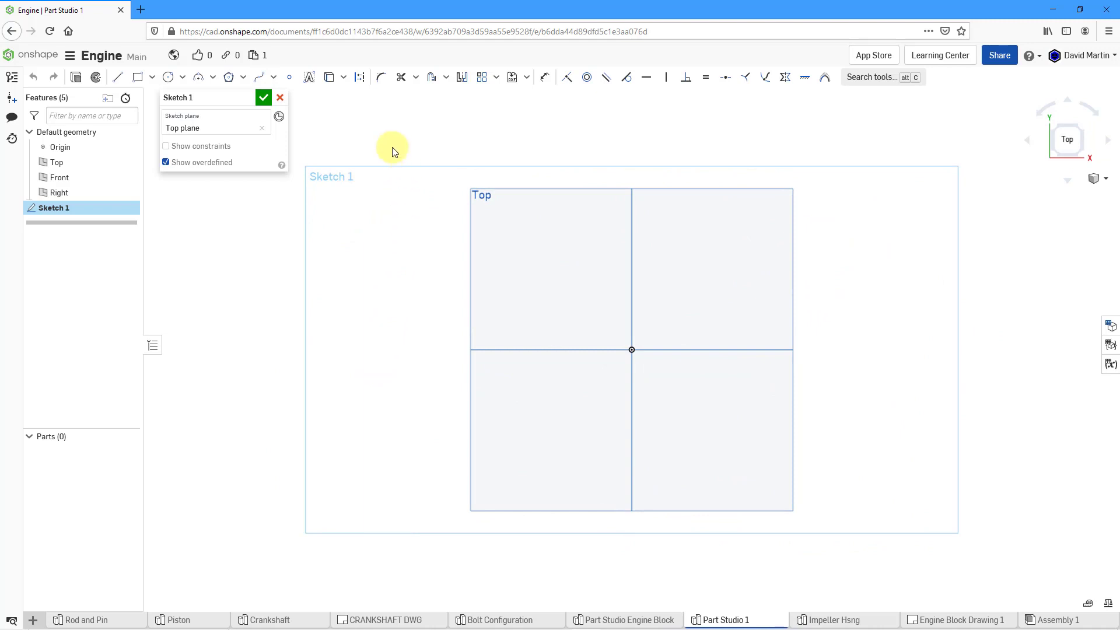
Step: Sketch a vertical construction line about 225 mm long through the origin
left_click(360, 81)
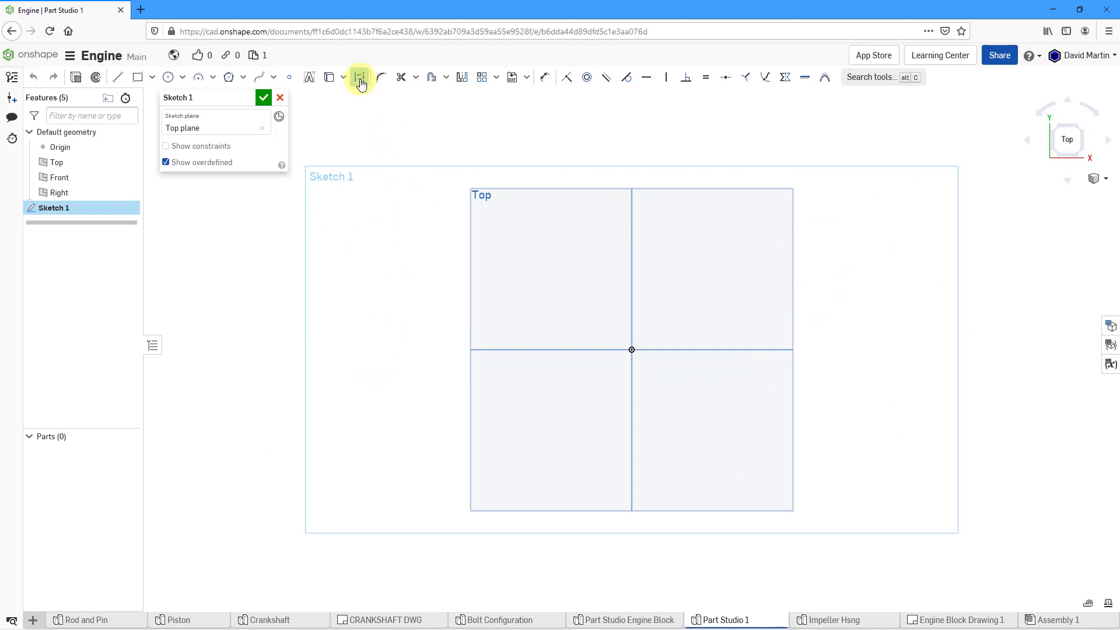
left_click(117, 77)
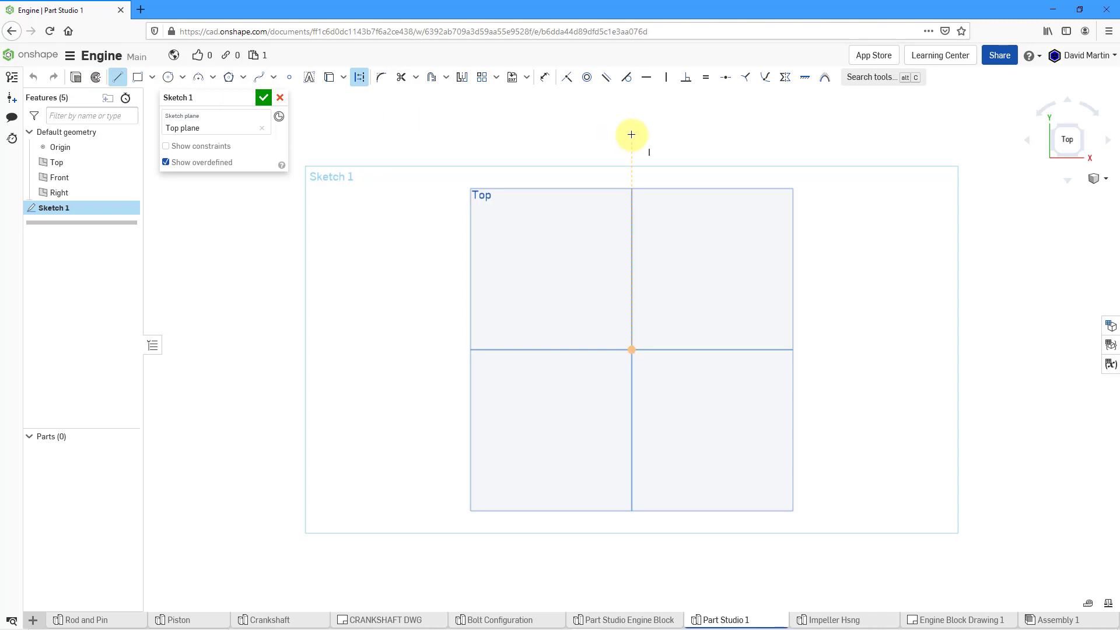
left_click(632, 105)
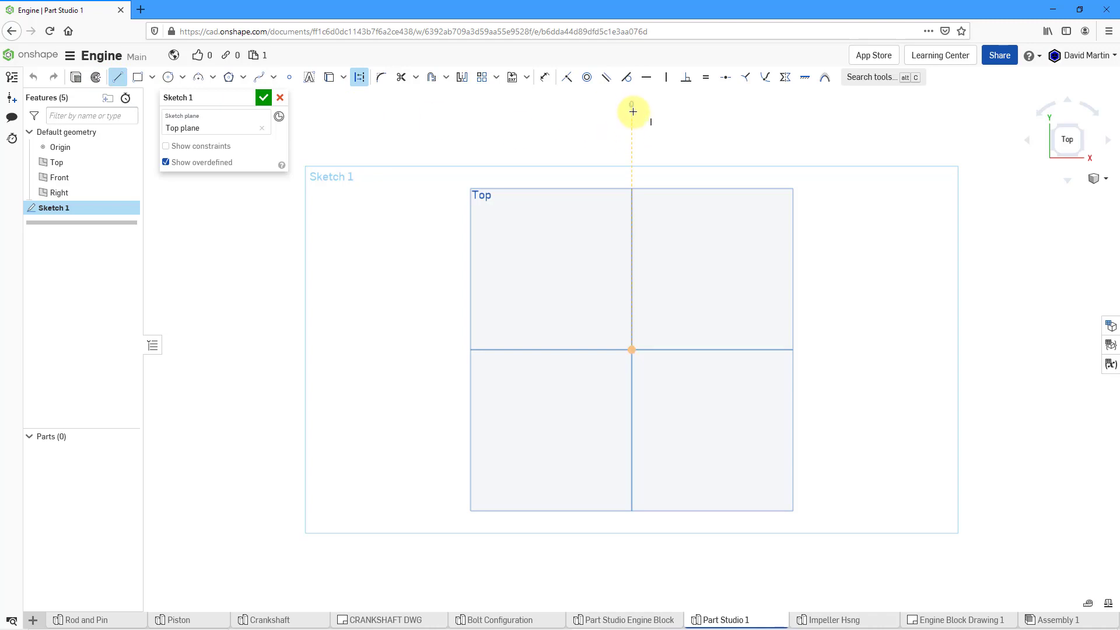
left_click(632, 587)
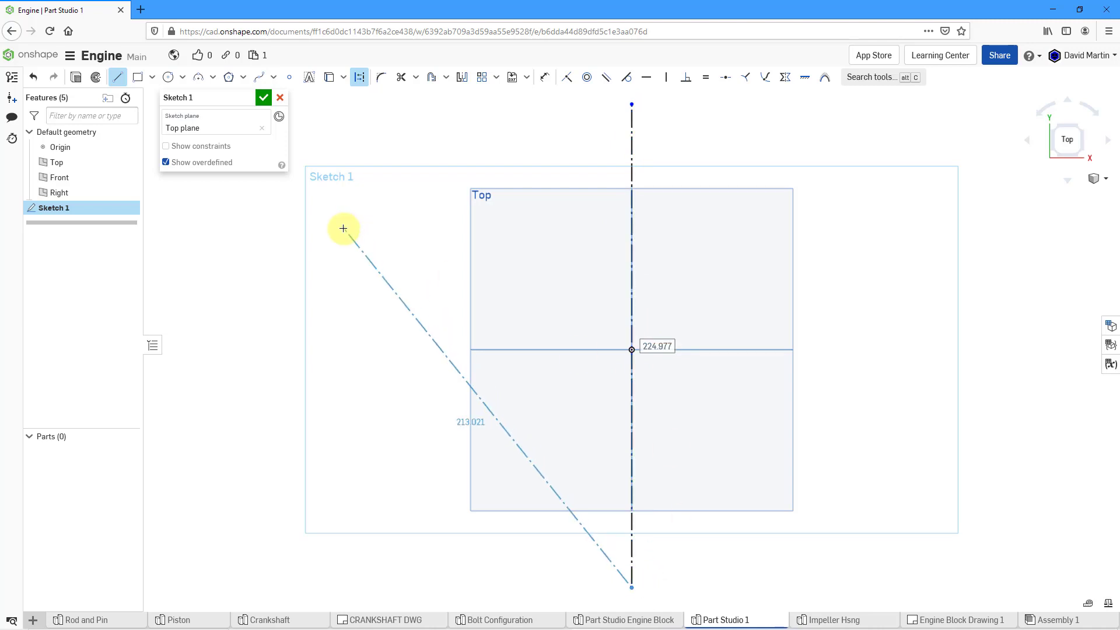
key("Escape")
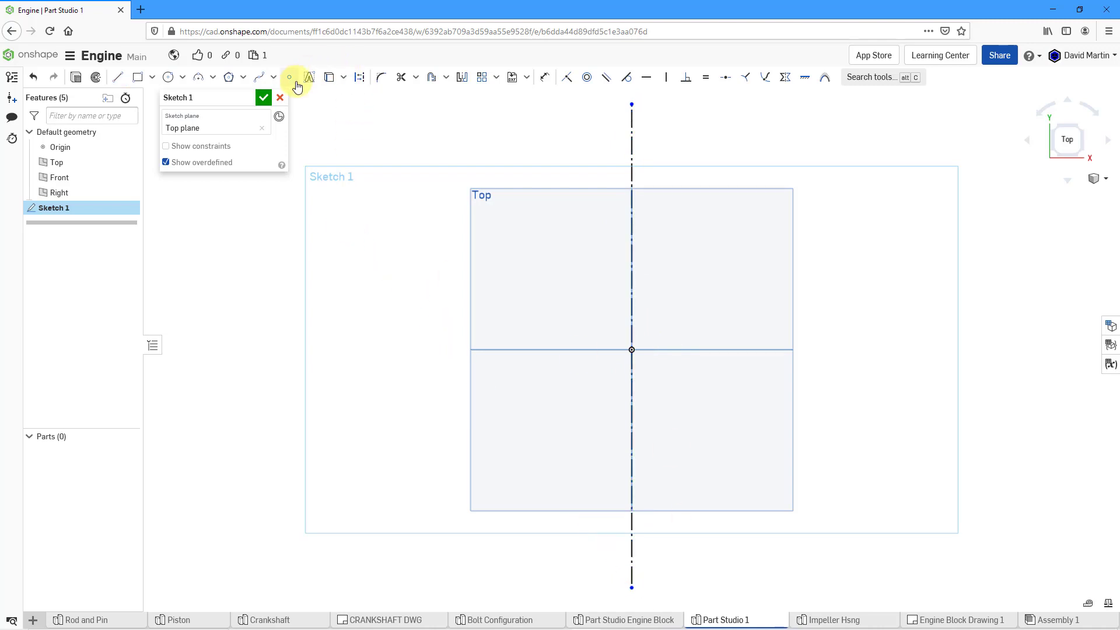
Step: Sketch a horizontal construction line through the origin, extending past both sides of the Top plane outline
left_click(117, 77)
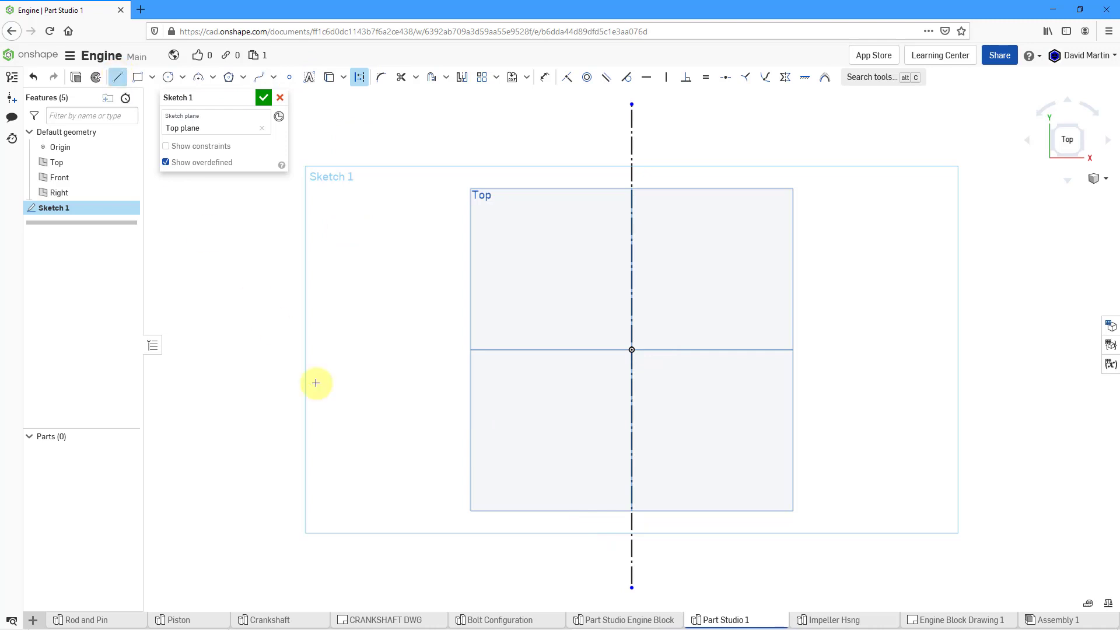
left_click(365, 348)
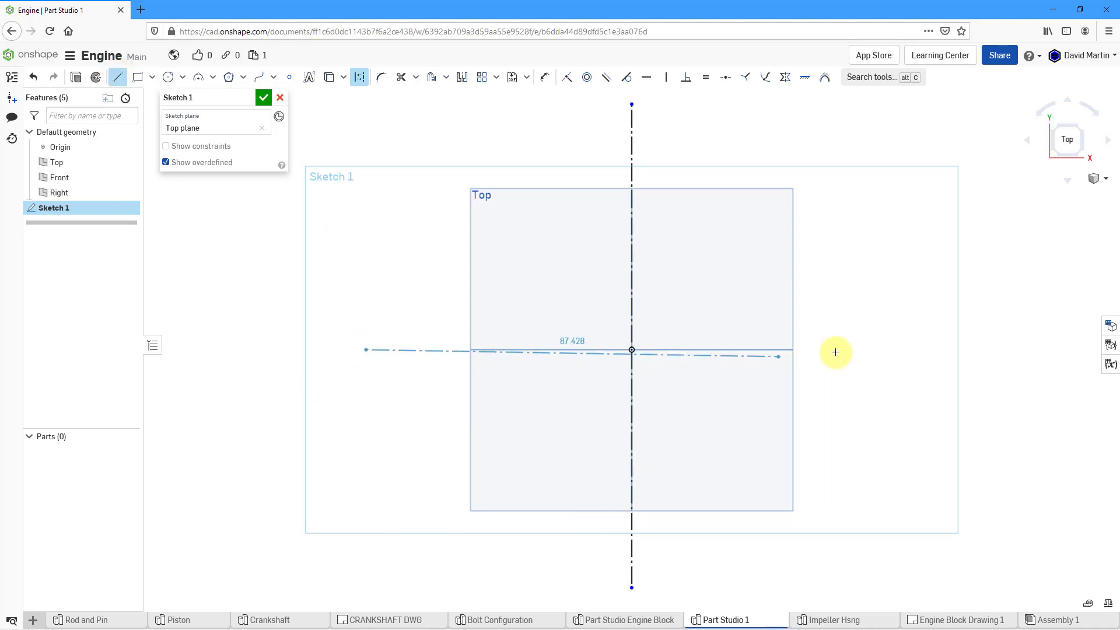
left_click(953, 351)
key("Escape")
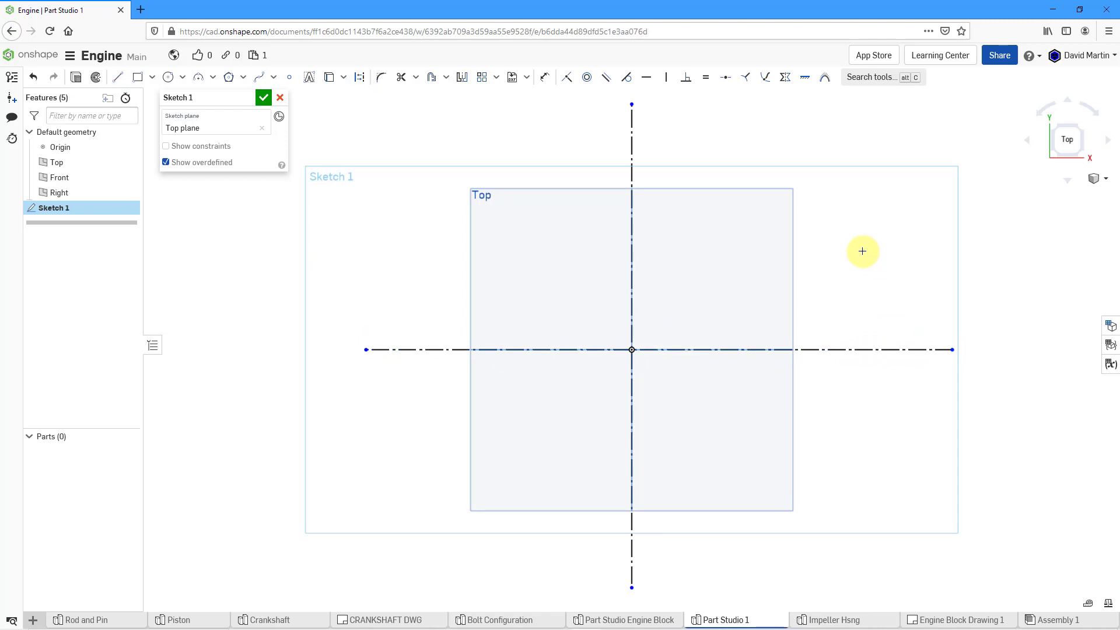
Step: Sketch a closed trapezoid around the origin with solid lines, its top edge about 107 mm and bottom edge about 162 mm long
left_click(119, 79)
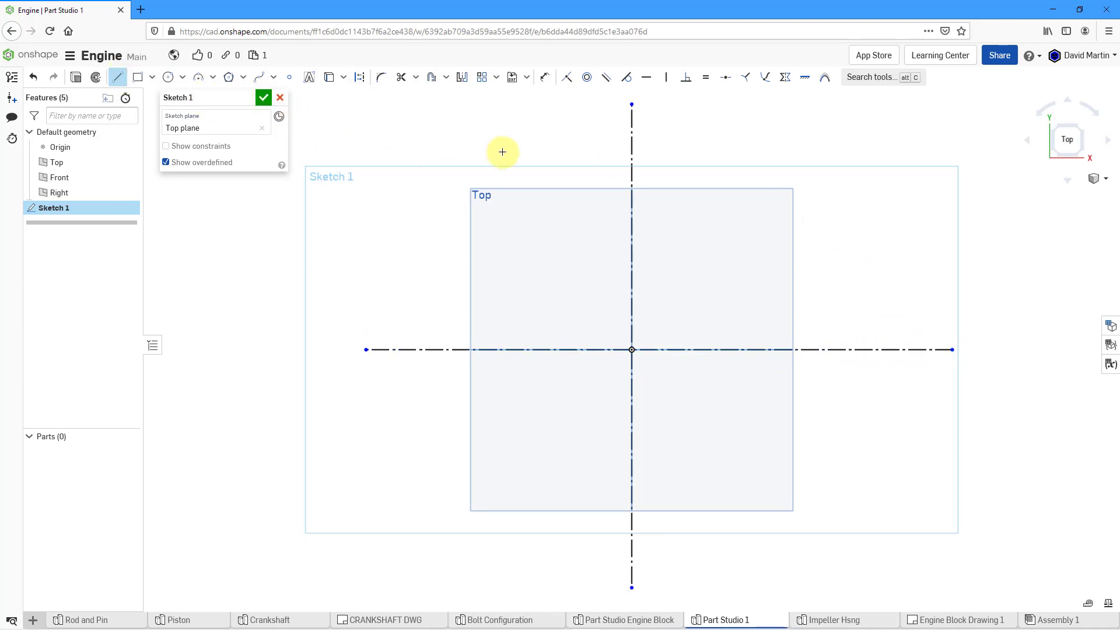
left_click(521, 158)
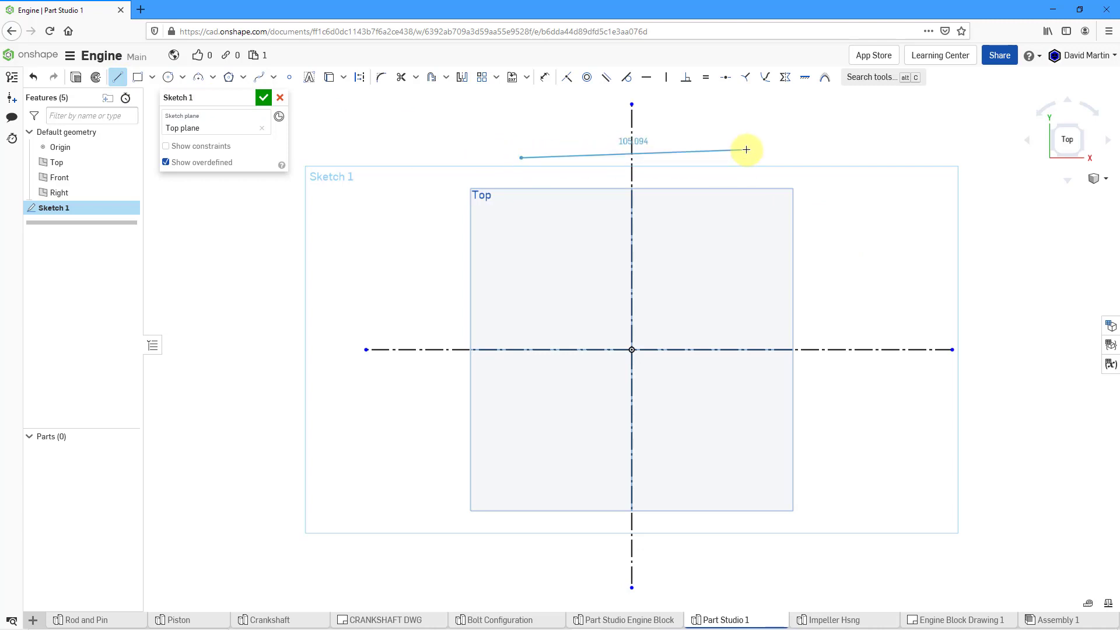
left_click(750, 157)
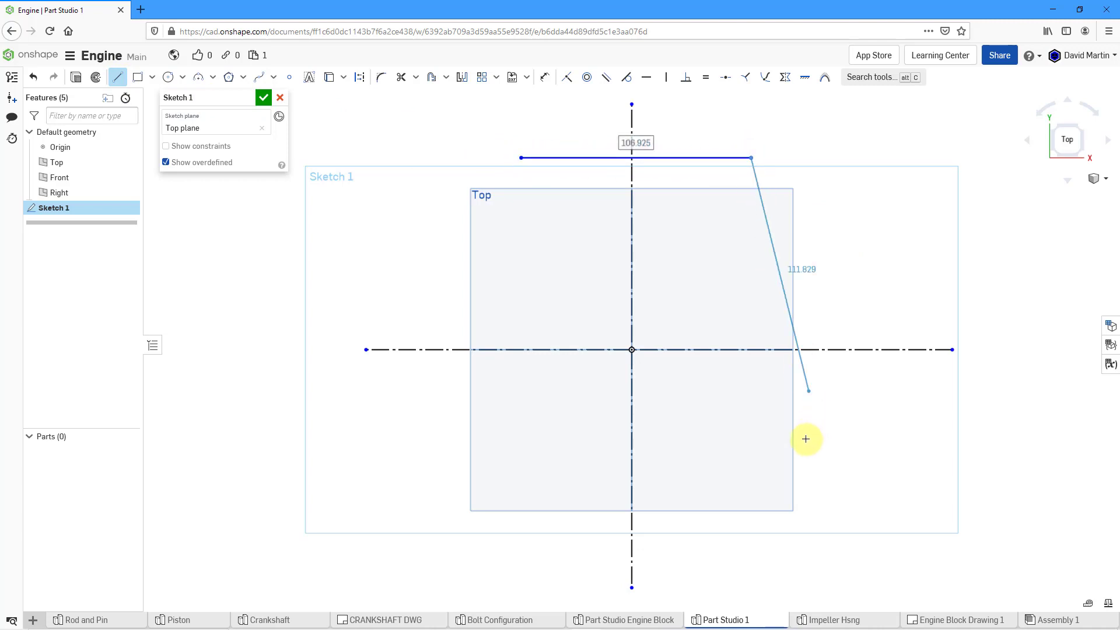
left_click(803, 479)
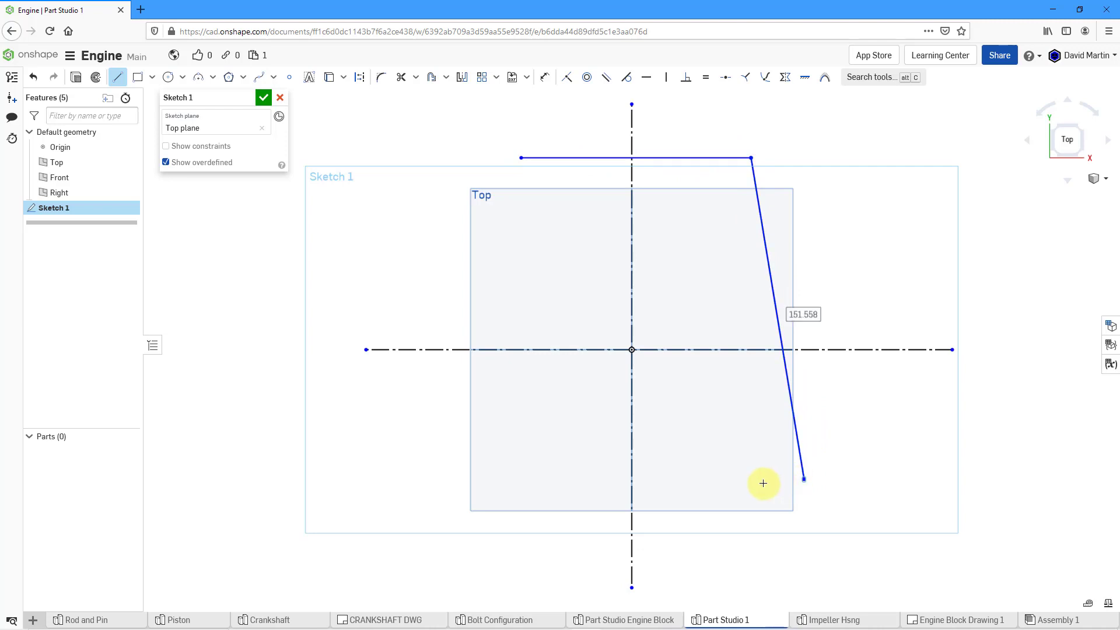
left_click(456, 479)
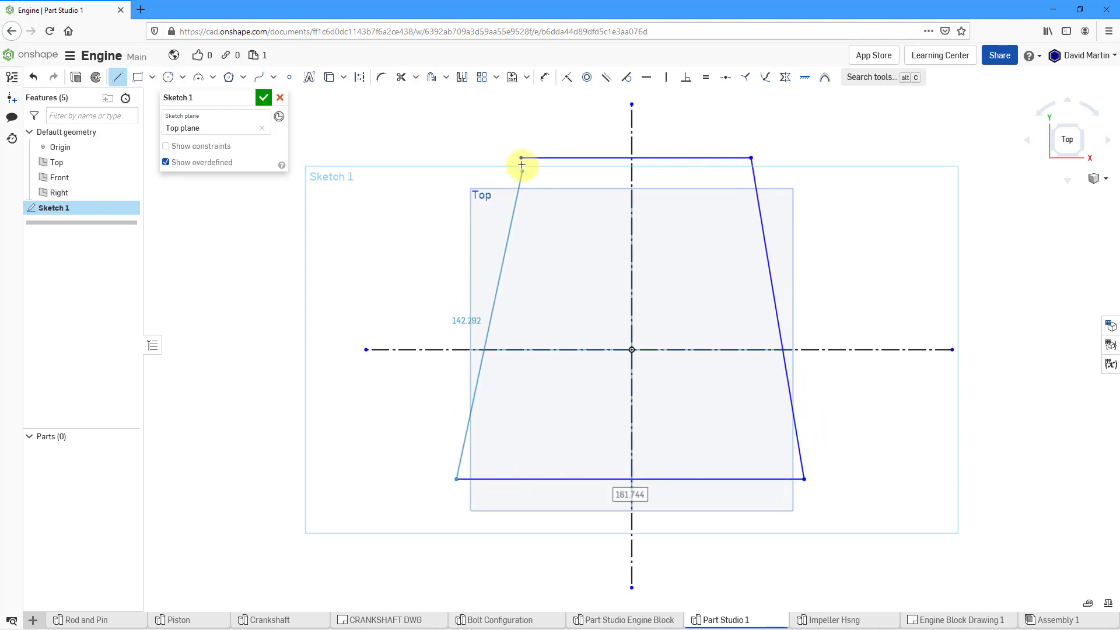
left_click(521, 158)
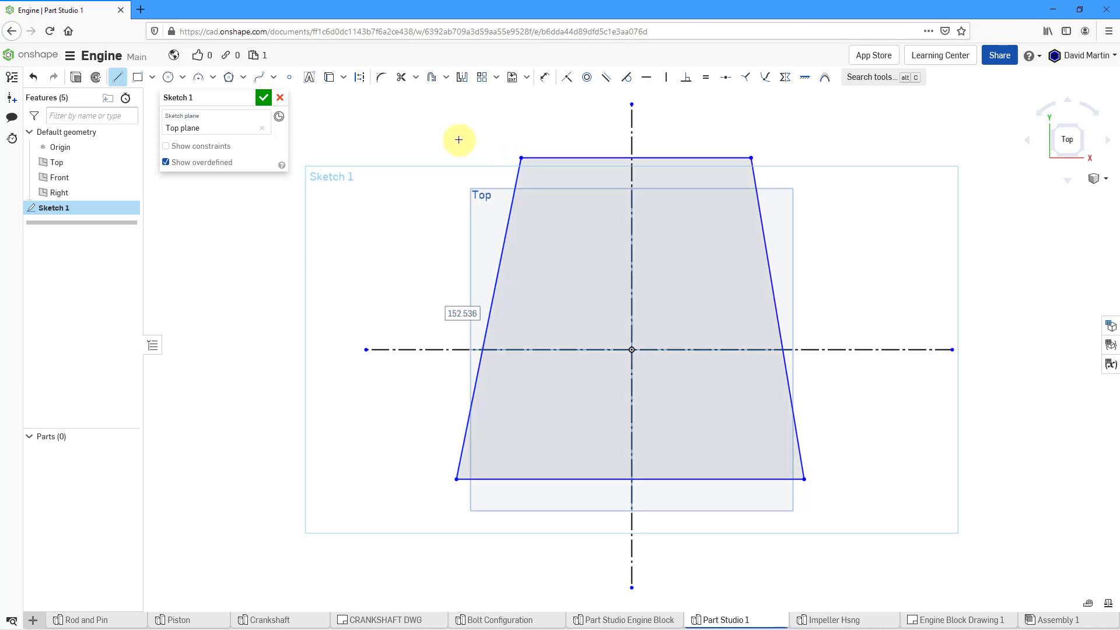
key("Escape")
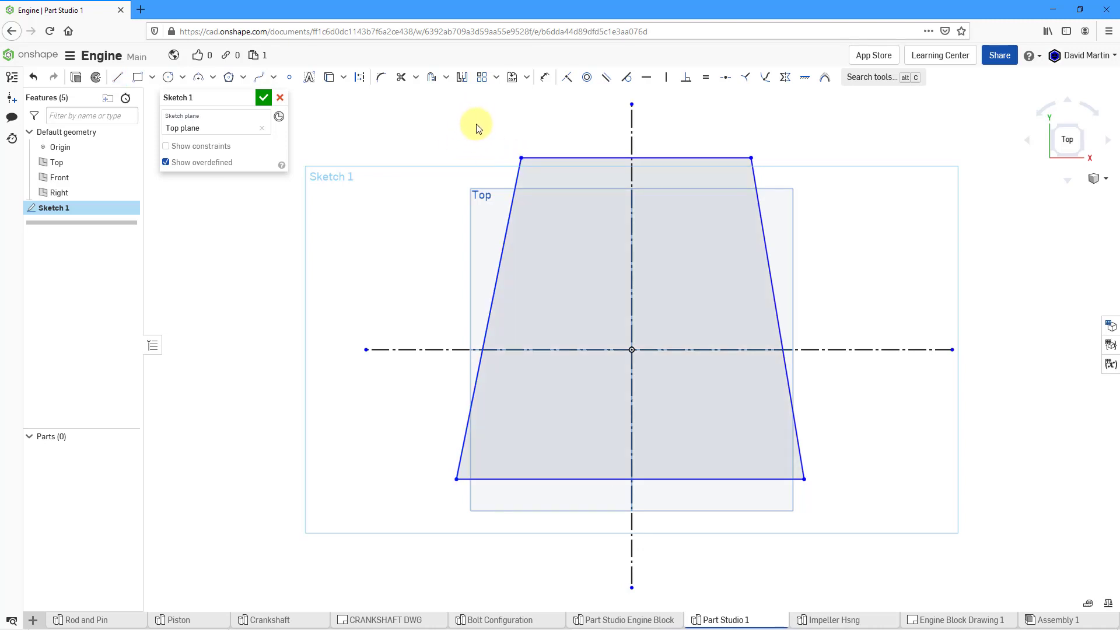
Step: Make the trapezoid's two upper corners and two lower corners symmetric about the vertical construction line
left_click(786, 81)
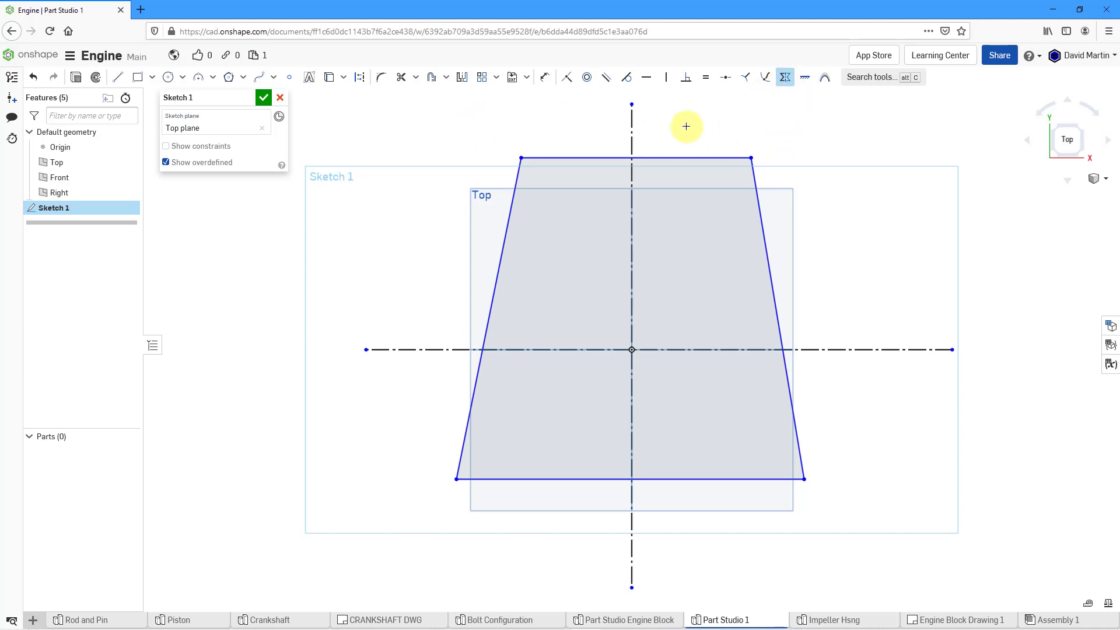
left_click(630, 133)
left_click(752, 158)
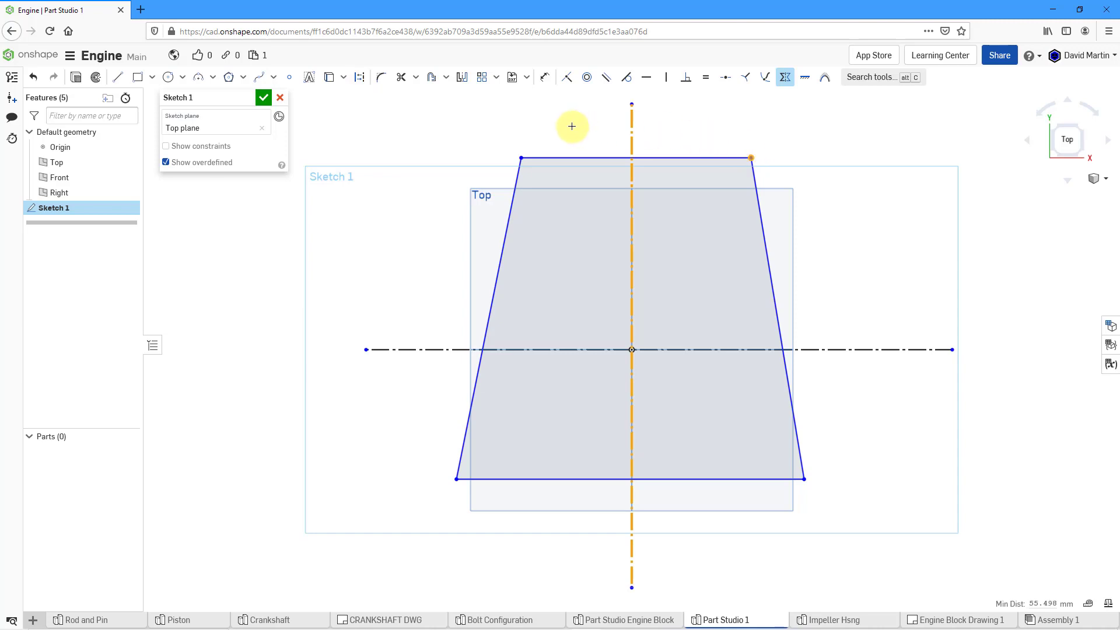
left_click(522, 157)
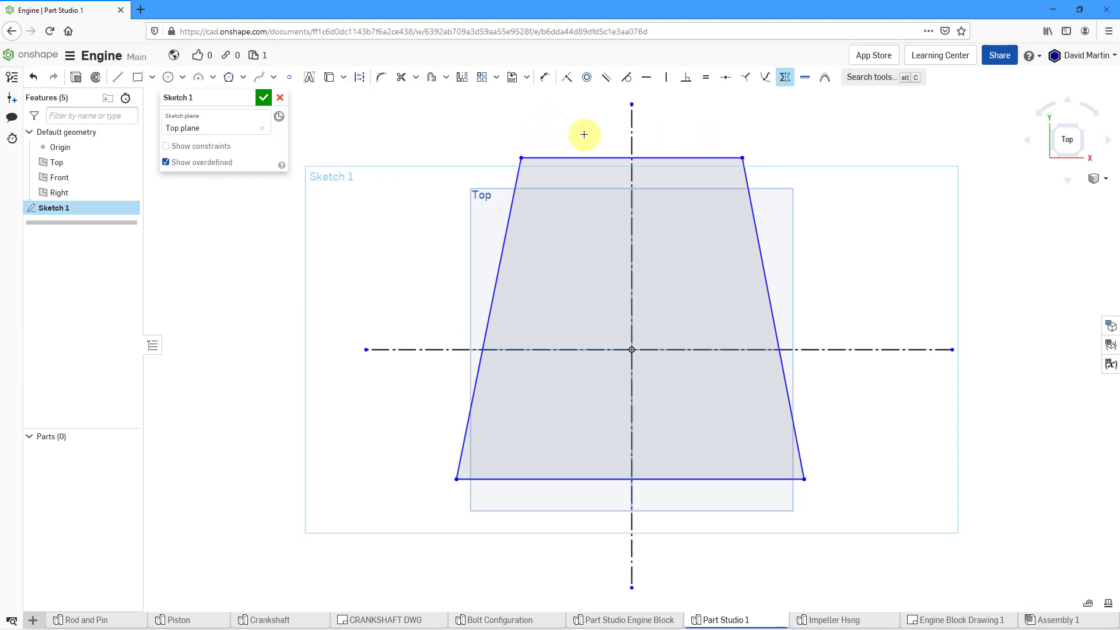
left_click(634, 416)
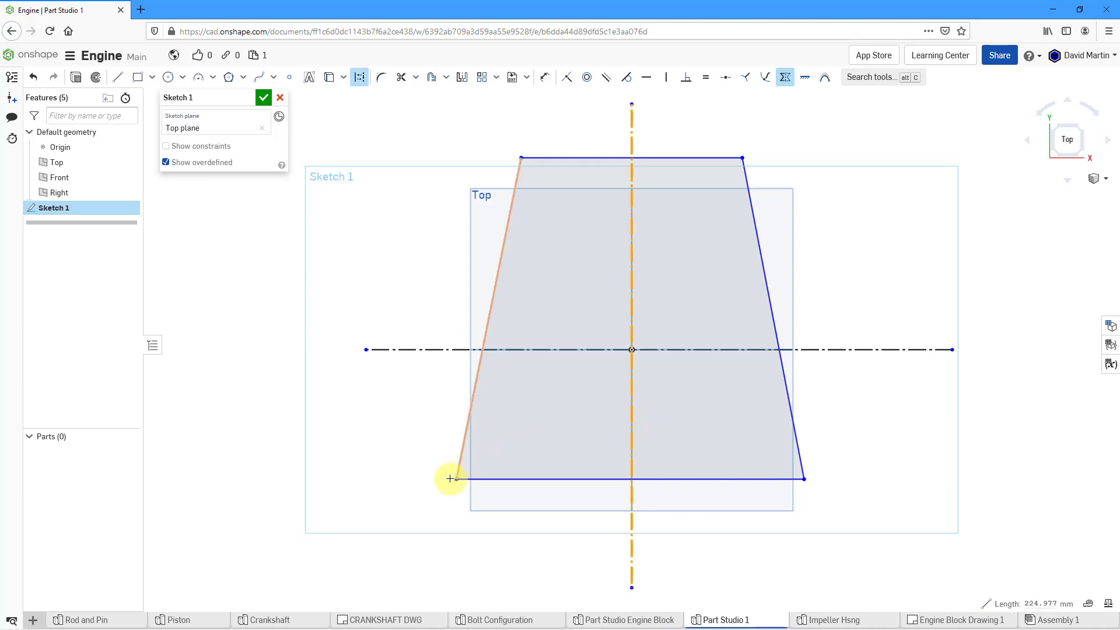
left_click(473, 488)
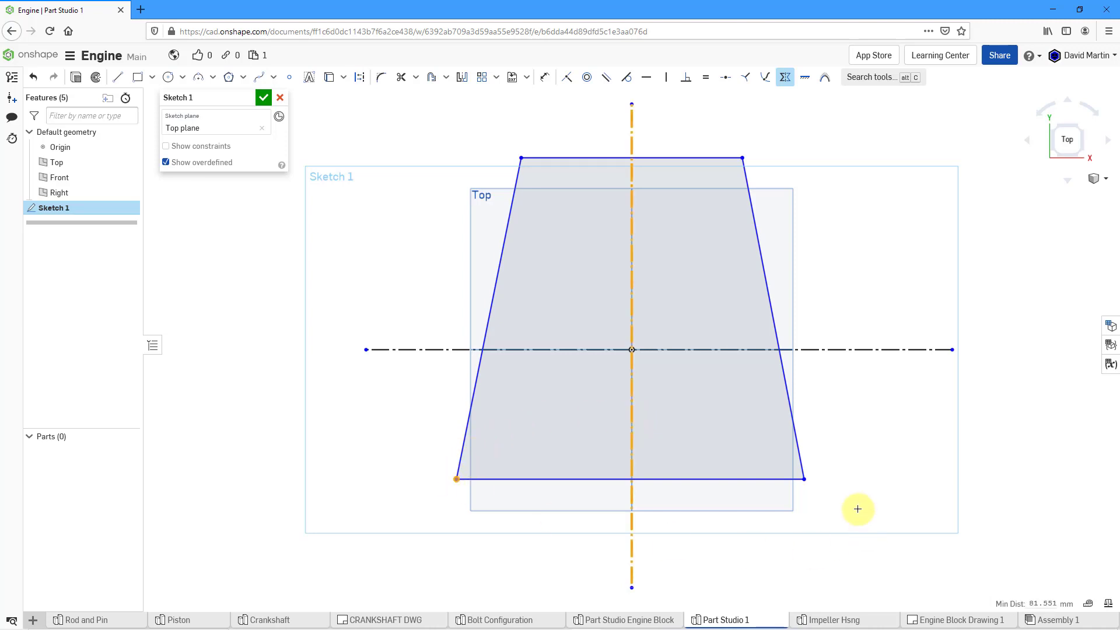
left_click(806, 479)
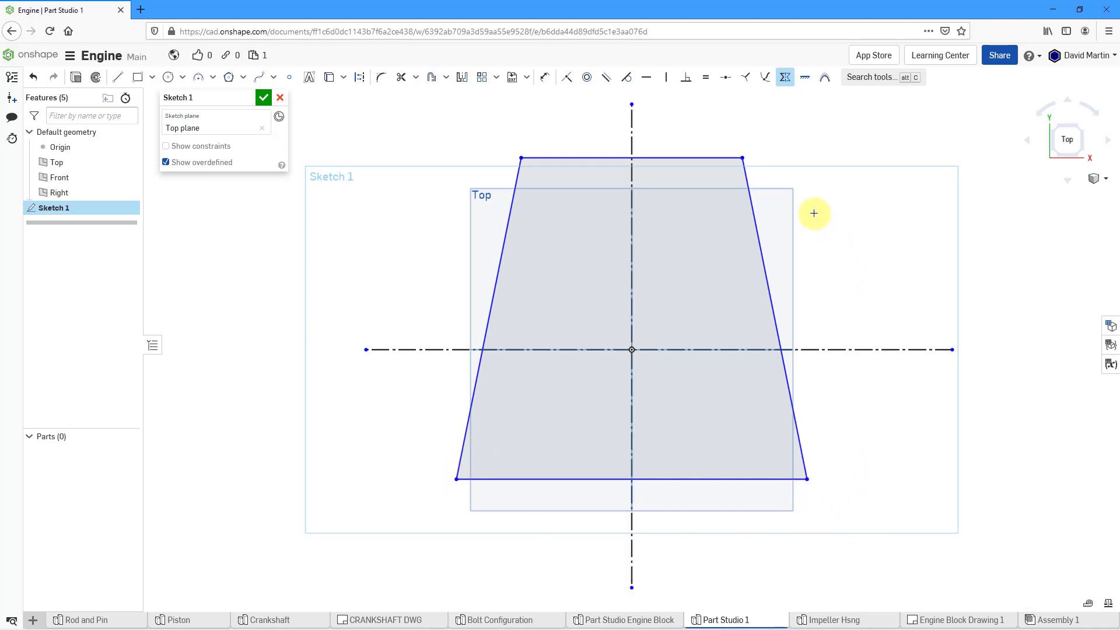
Step: Dimension the trapezoid's top edge above the profile and set its length to 140 mm
left_click(546, 82)
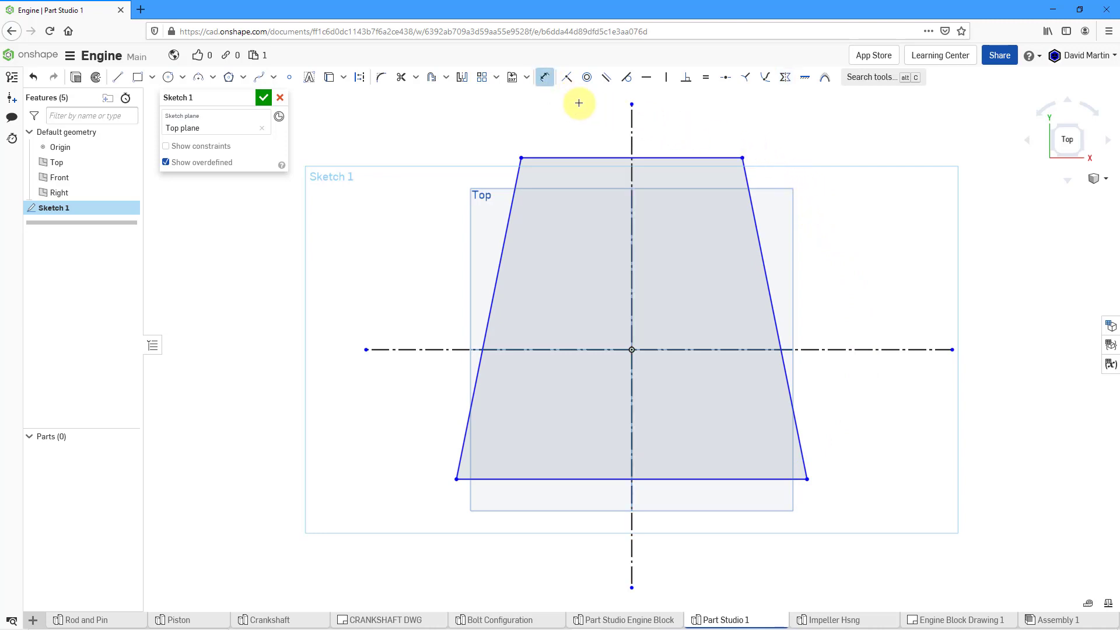
left_click(583, 158)
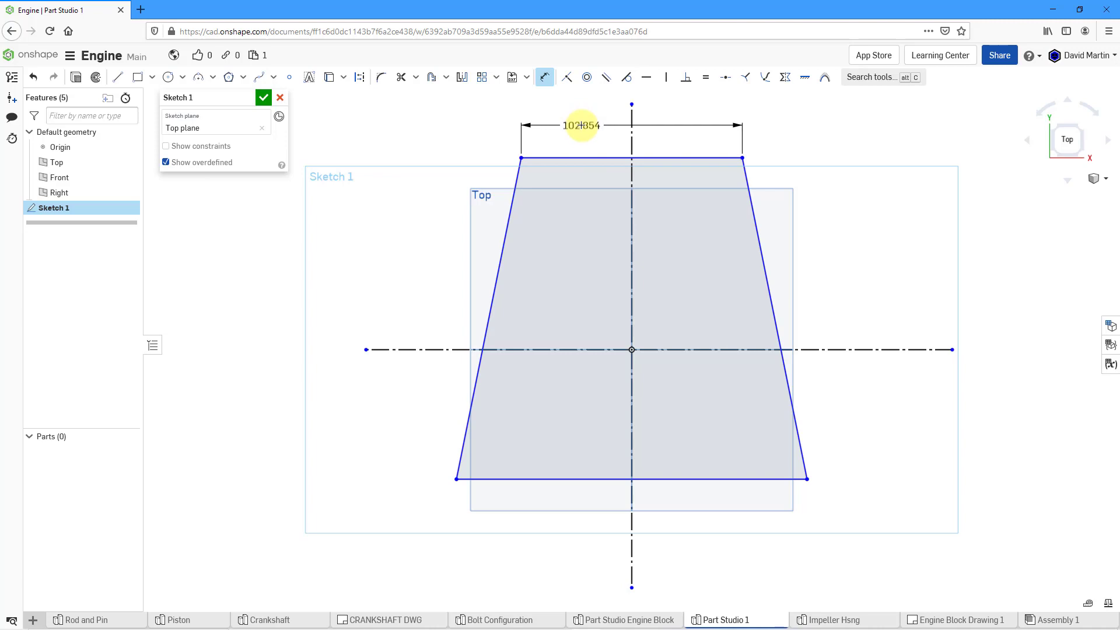
left_click(581, 125)
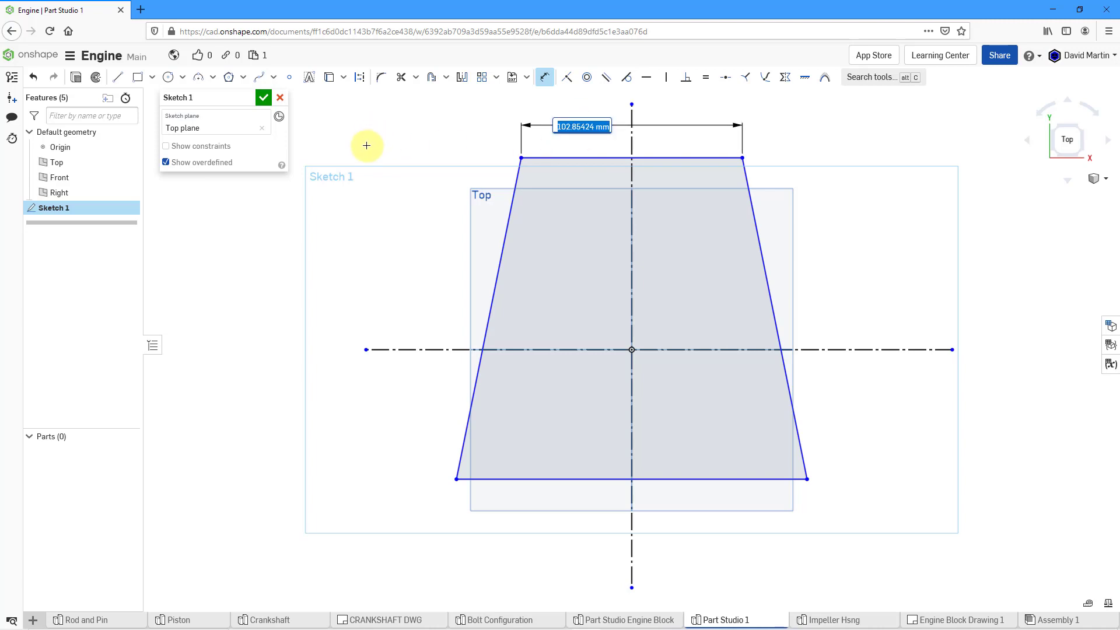
type("140")
key("Return")
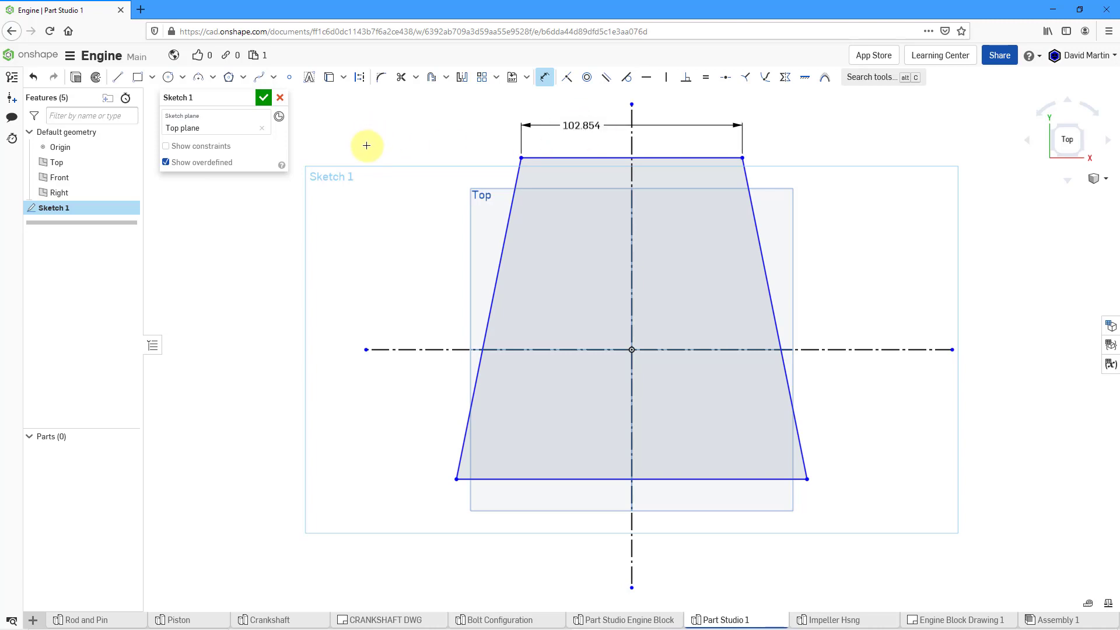
Step: Dimension the trapezoid's bottom edge below the profile and set its length to 160 mm
scroll(594, 530, "down", 2)
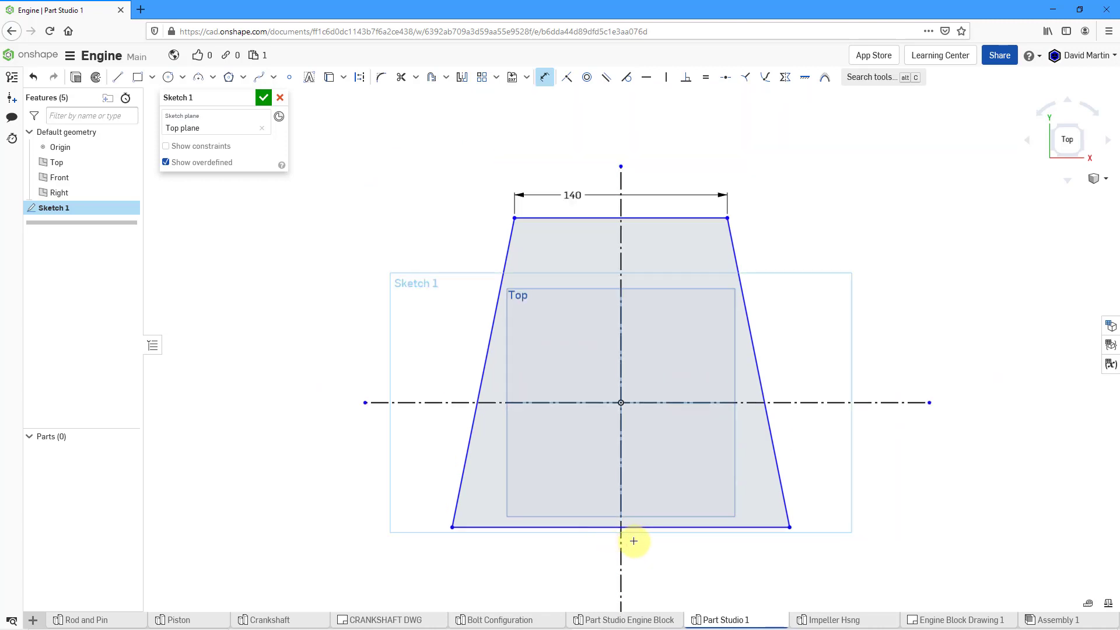
left_click(657, 530)
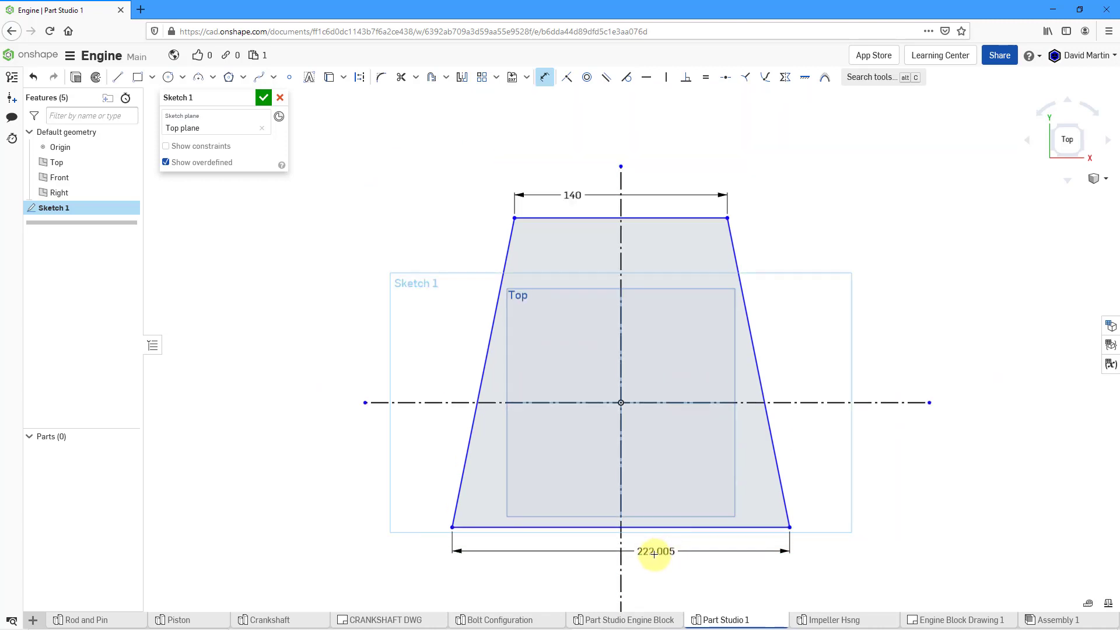
left_click(656, 561)
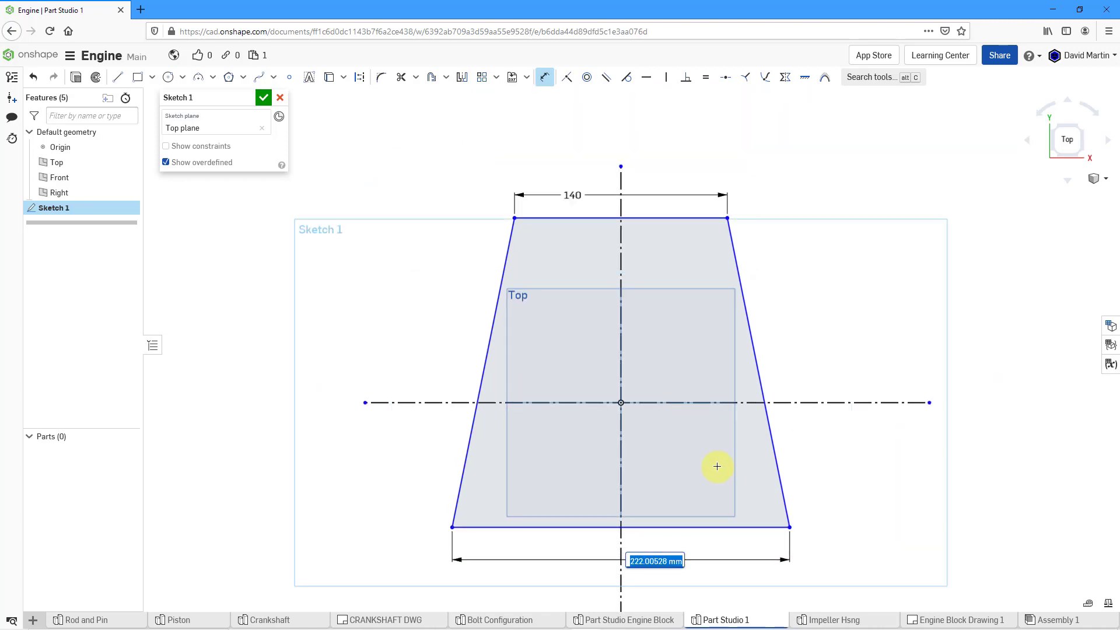
type("160")
key("Return")
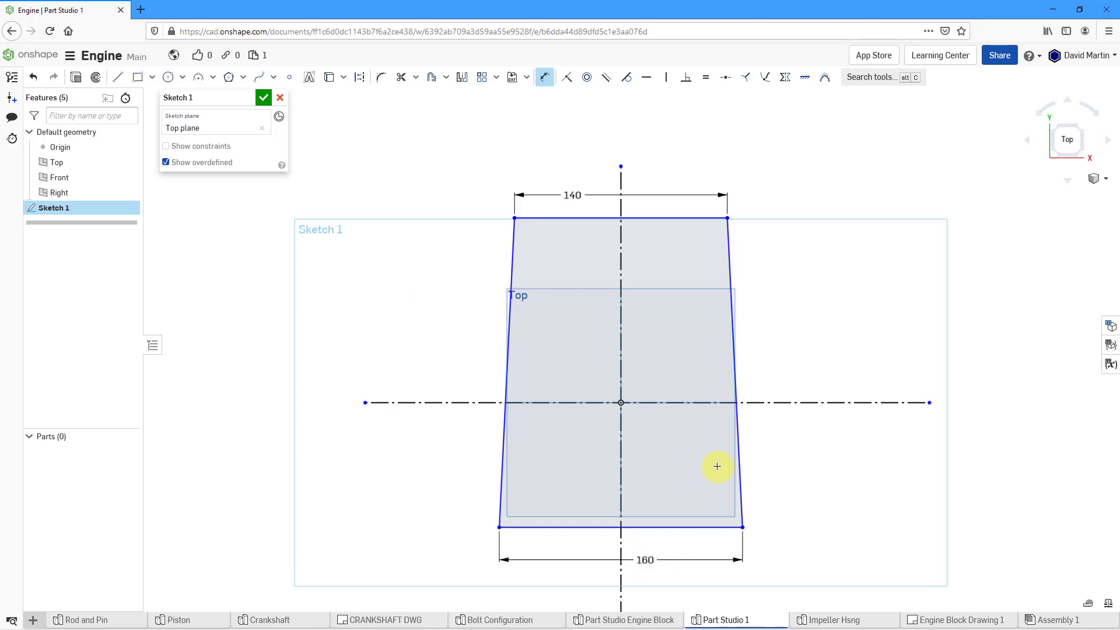
Step: Dimension the distance from the trapezoid's top edge to the horizontal construction line and set it to 90 mm
left_click(692, 219)
left_click(832, 402)
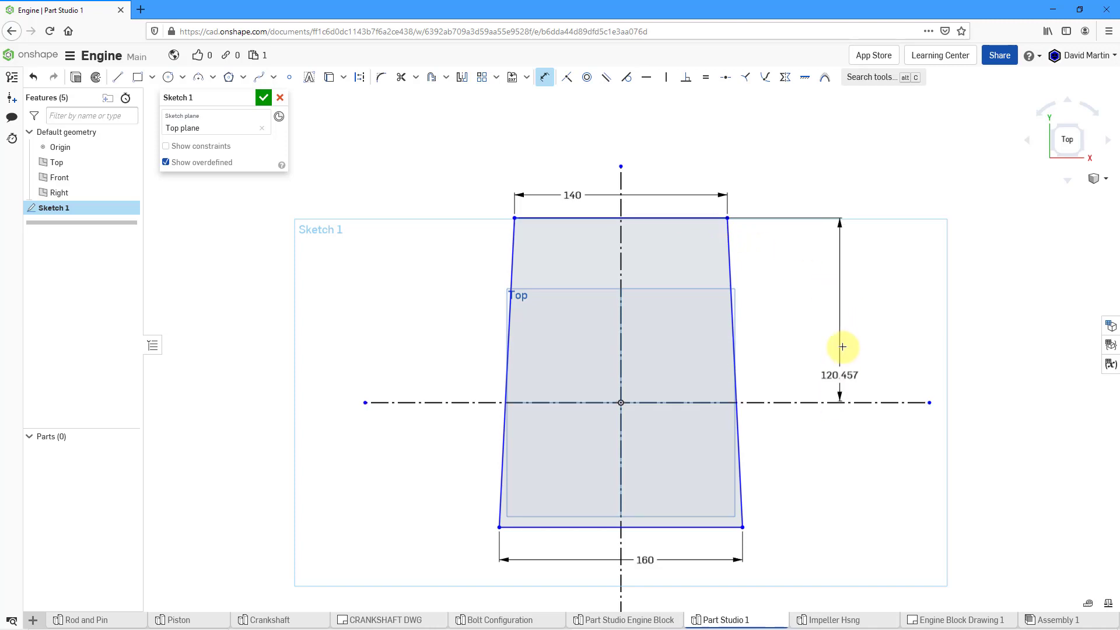
left_click(843, 316)
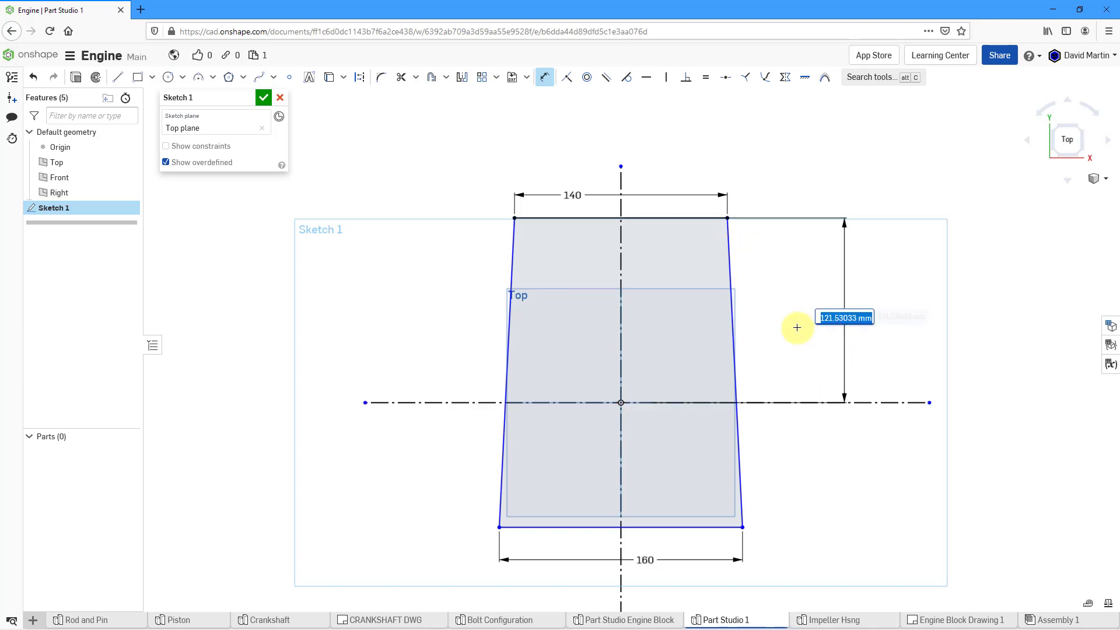
type("90")
key("Return")
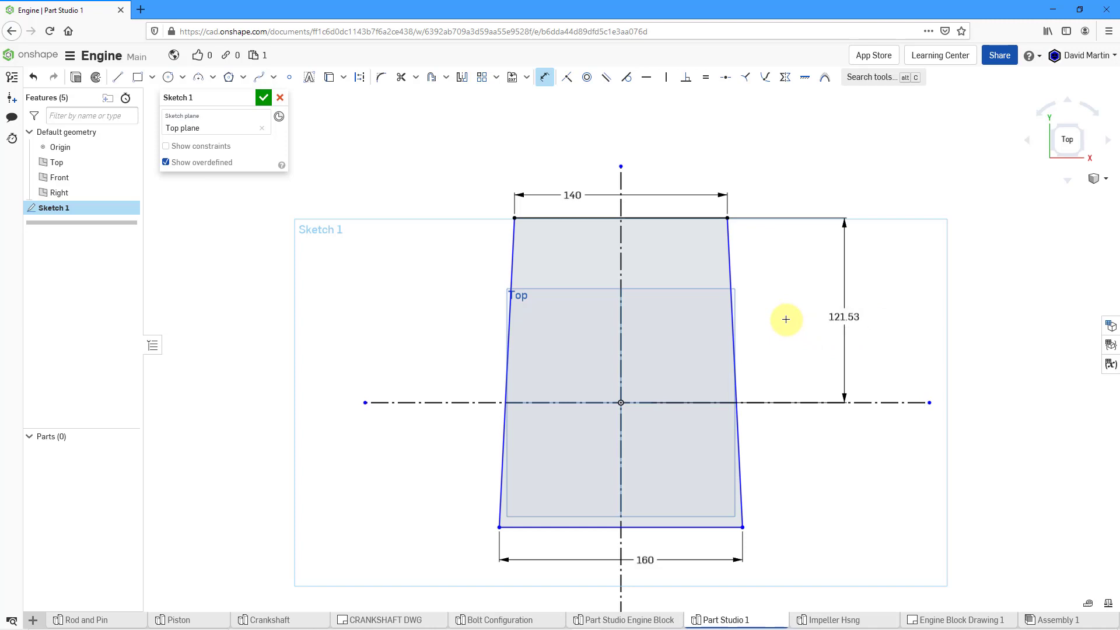
Step: Dimension the distance from the trapezoid's bottom edge to the horizontal construction line and set it to 85 mm
left_click(722, 528)
left_click(828, 403)
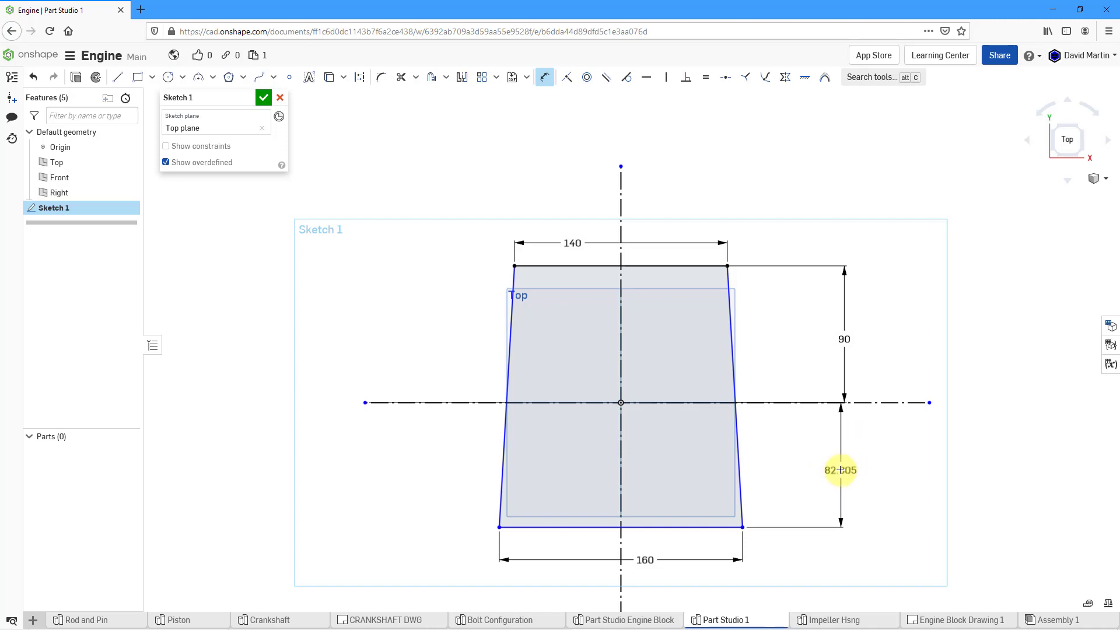
left_click(846, 469)
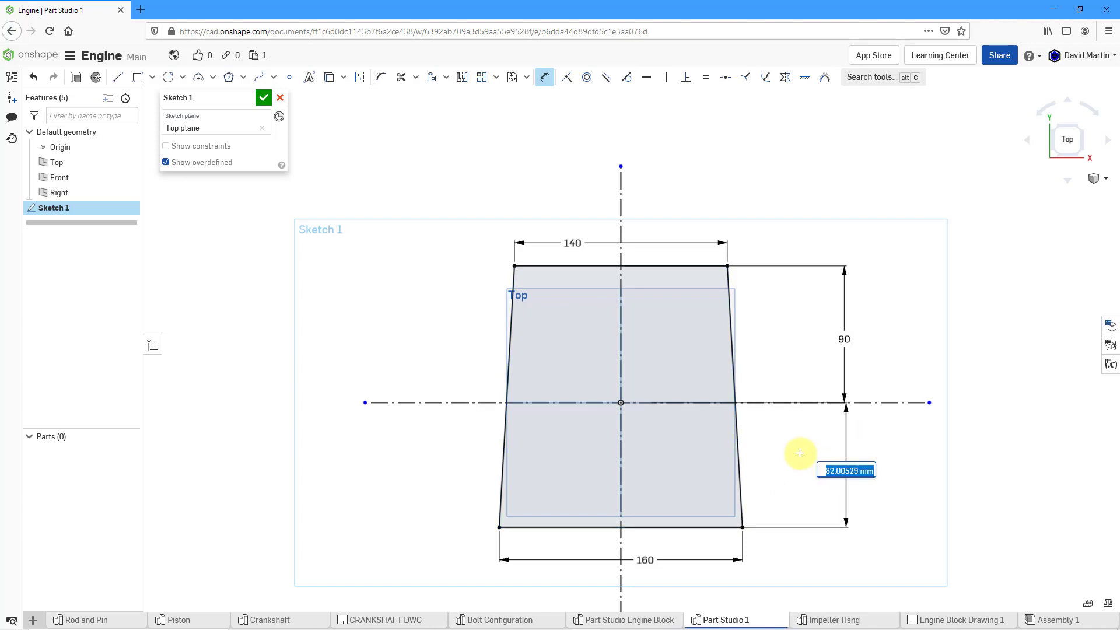
type("85")
key("Return")
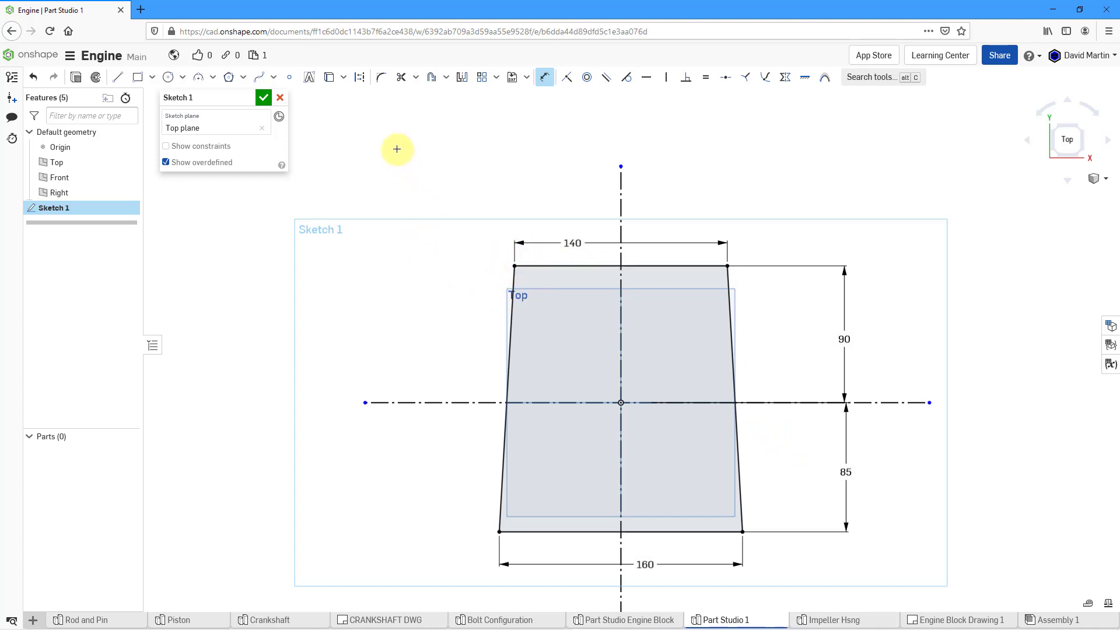
Step: Round the profile's upper-left corner with a sketch fillet of 60 mm radius
left_click(381, 86)
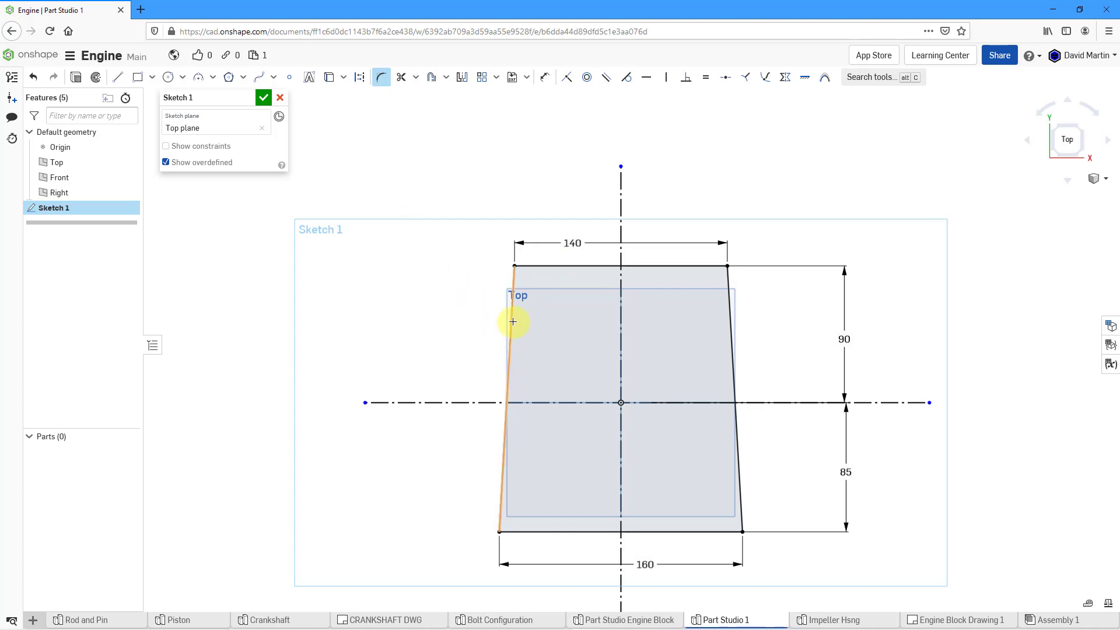
left_click(513, 322)
left_click(570, 266)
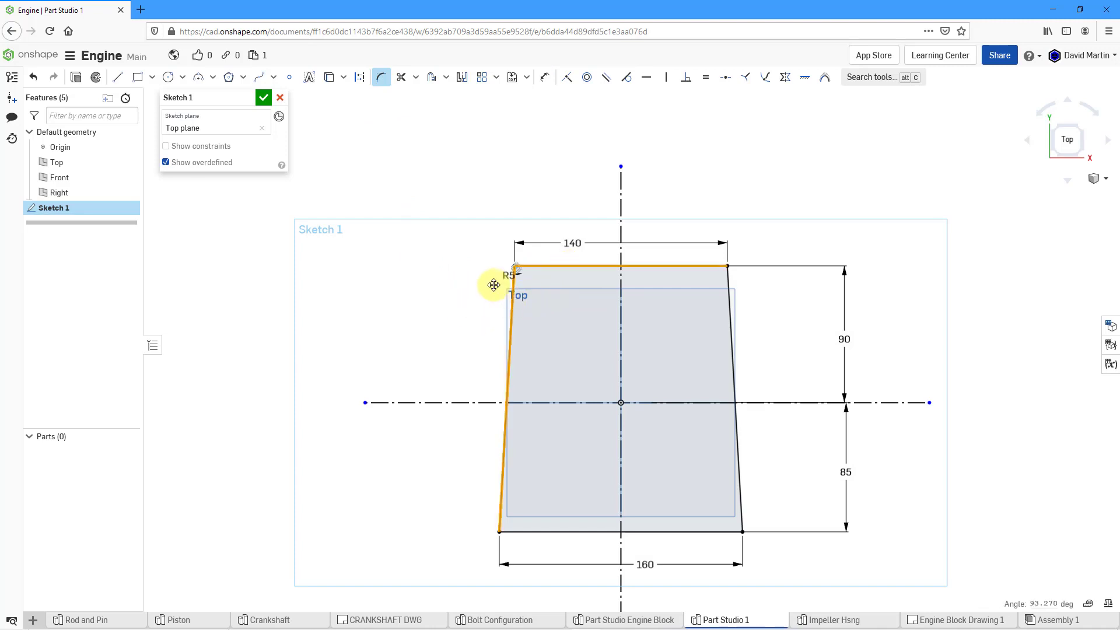
left_click(459, 246)
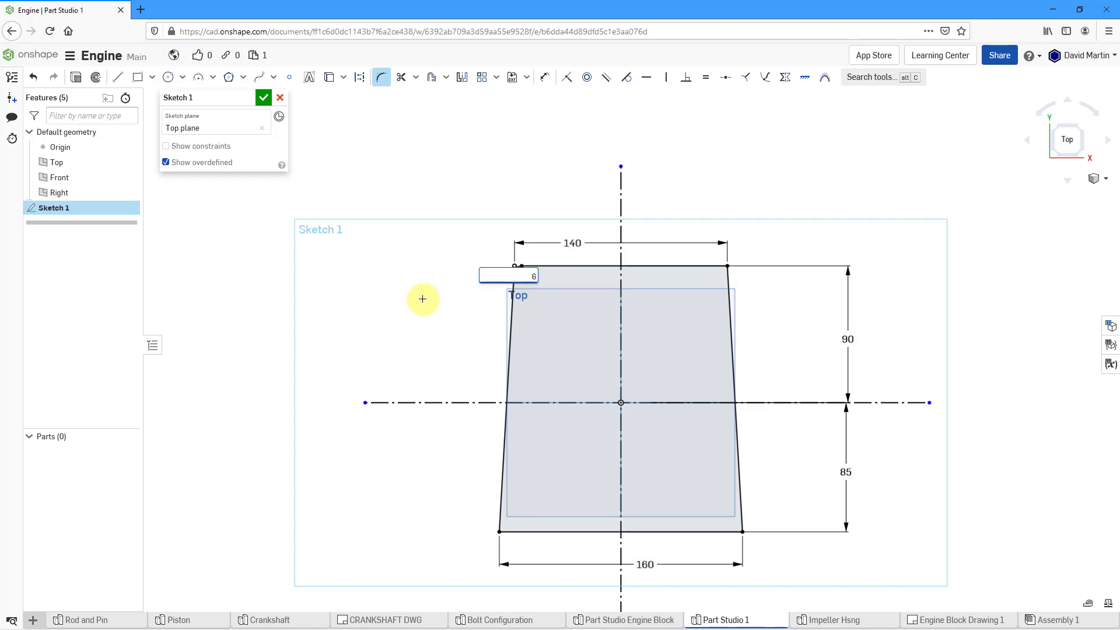
type("60")
key("Return")
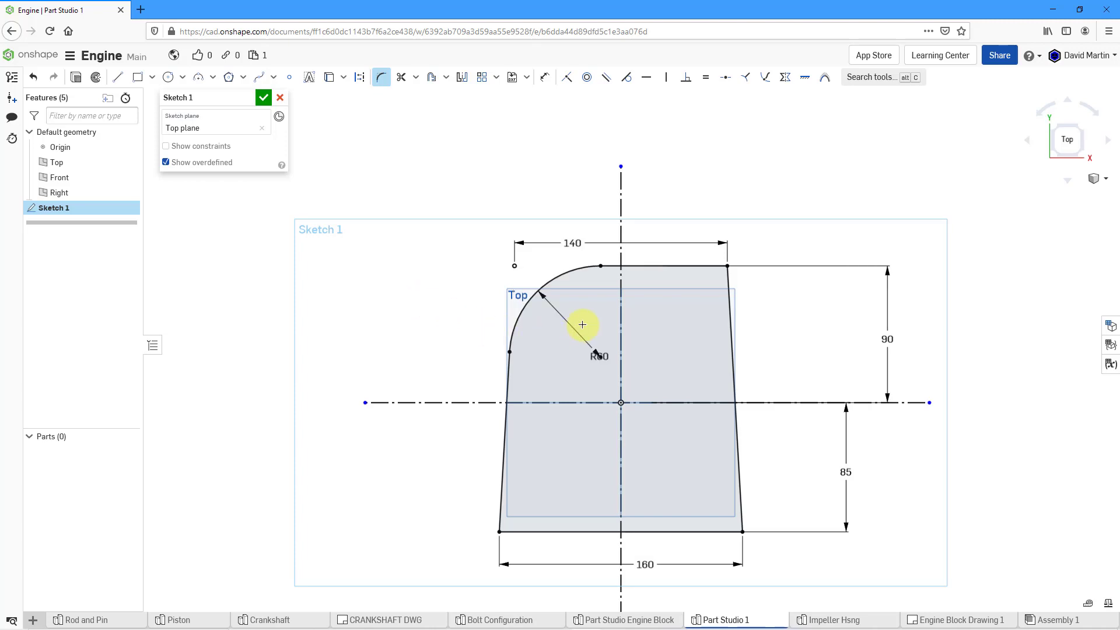
Step: Fillet the profile's upper-right corner at 60 mm radius and place the R60 dimension outside the profile, beside the upper-left arc
left_click(692, 271)
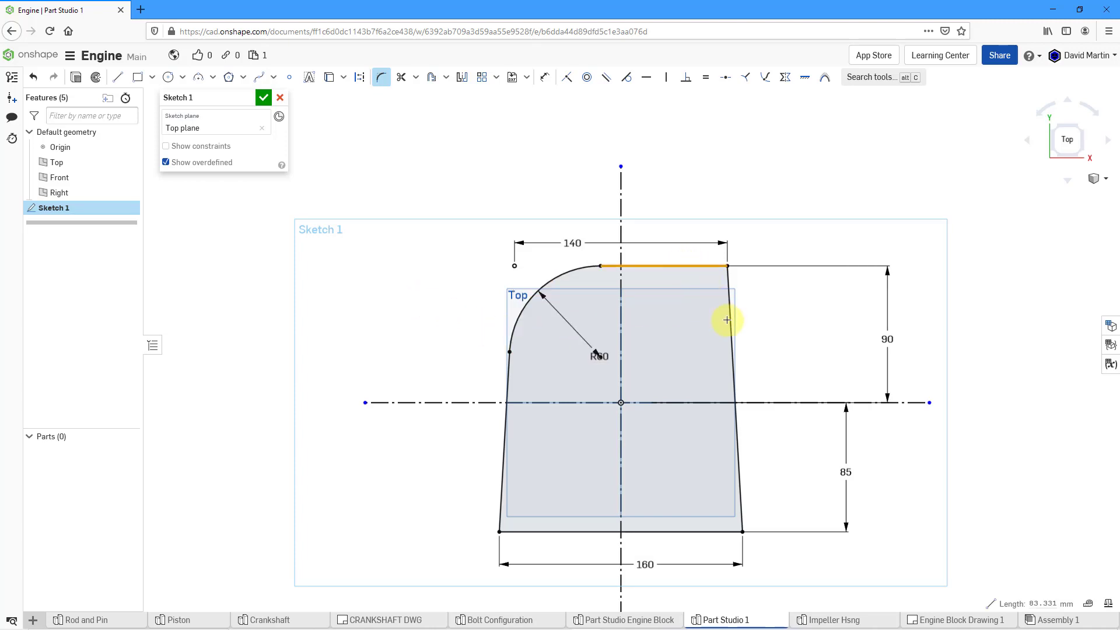
left_click(768, 296)
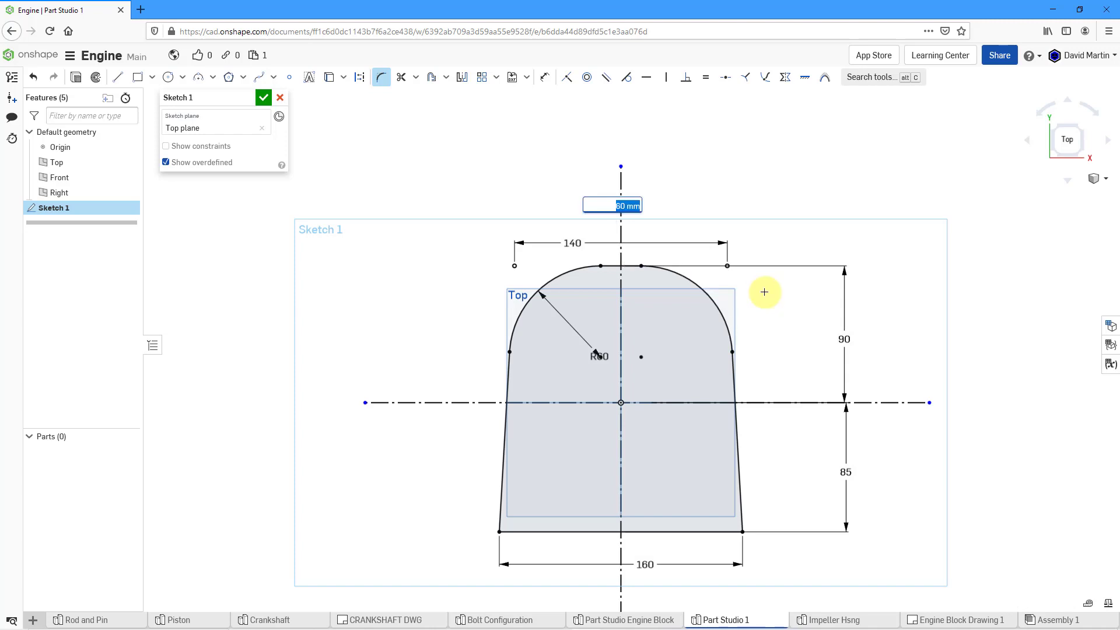
key("Return")
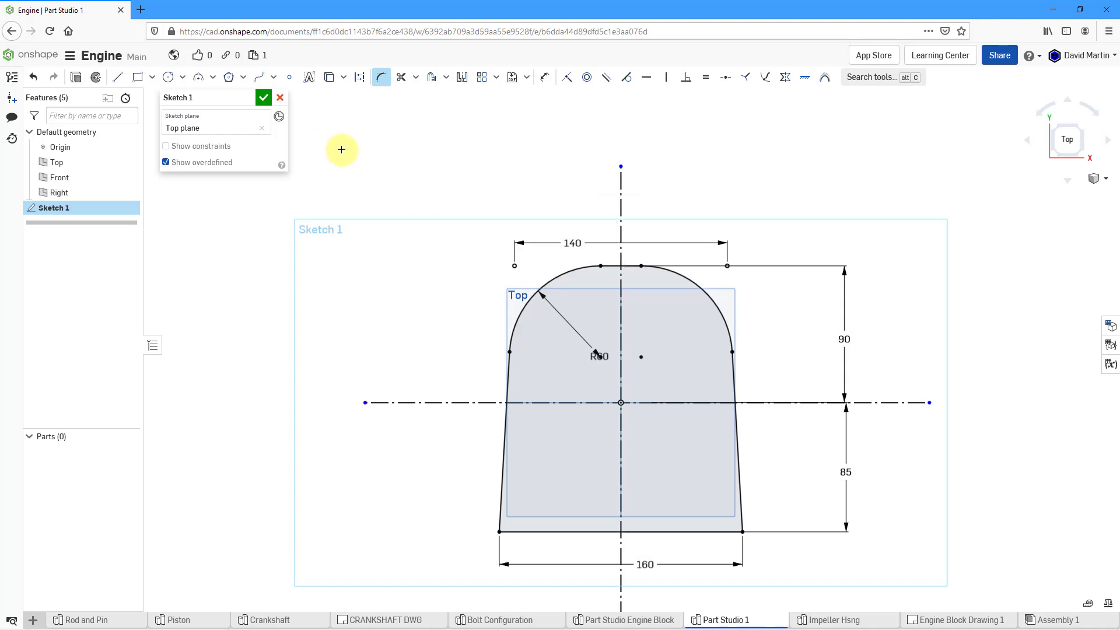
key("Escape")
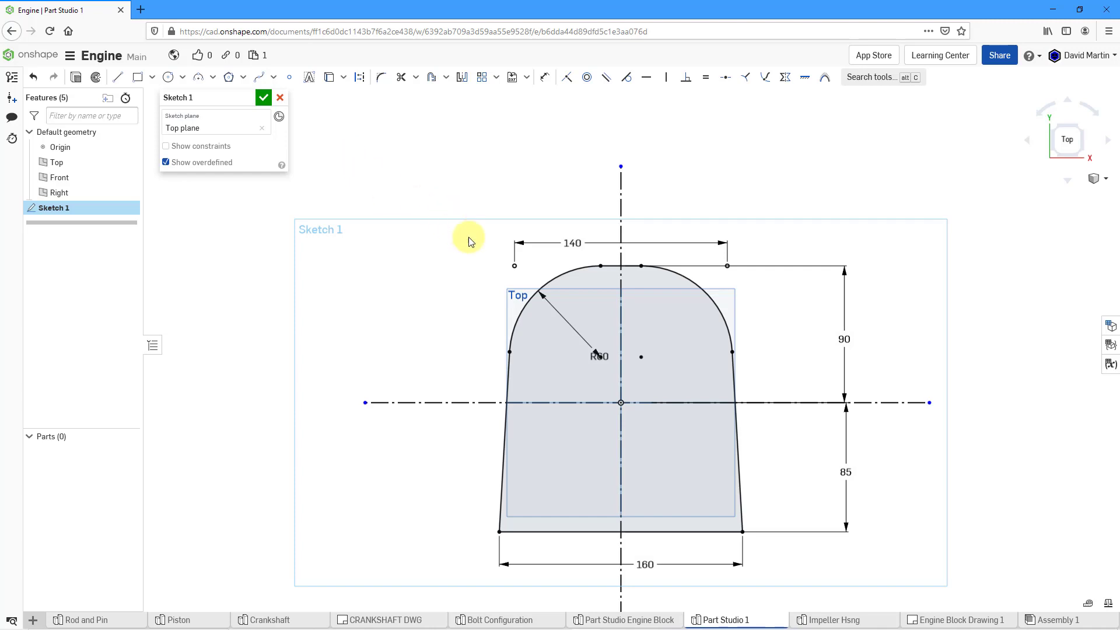
middle_click_drag(625, 379, 587, 300)
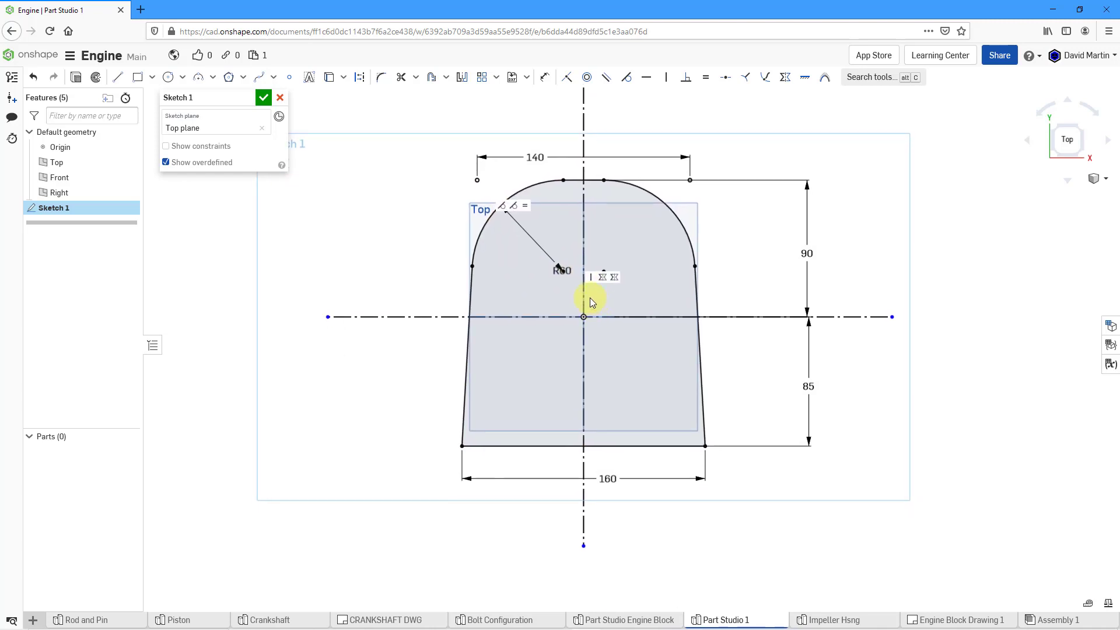
left_click_drag(541, 259, 426, 175)
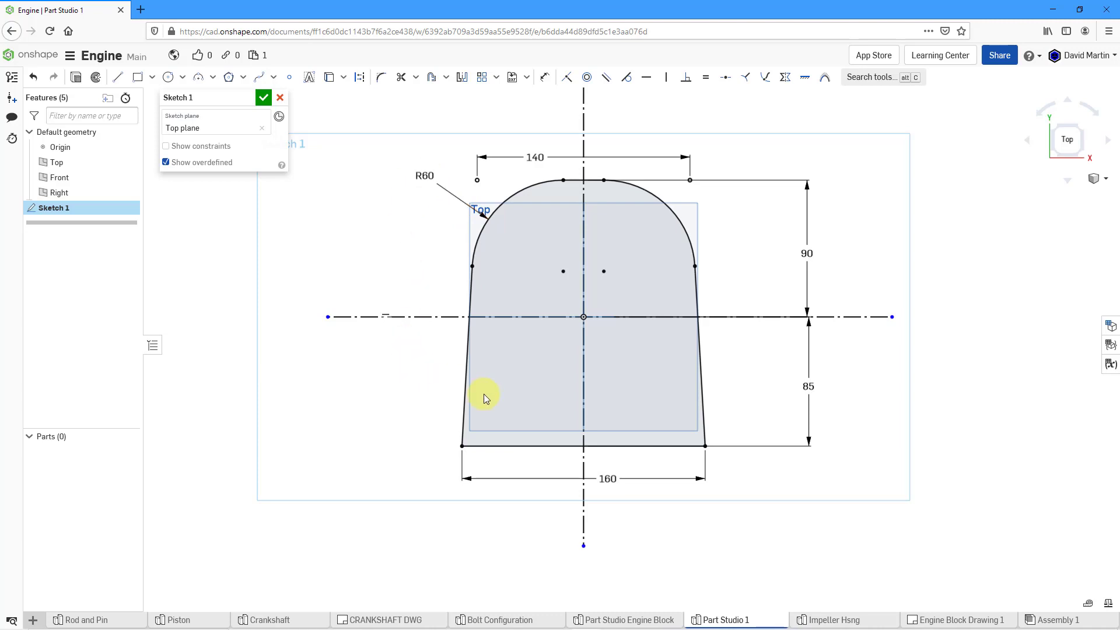
Step: Round the profile's lower-left corner with a sketch fillet of 50 mm radius
left_click(381, 77)
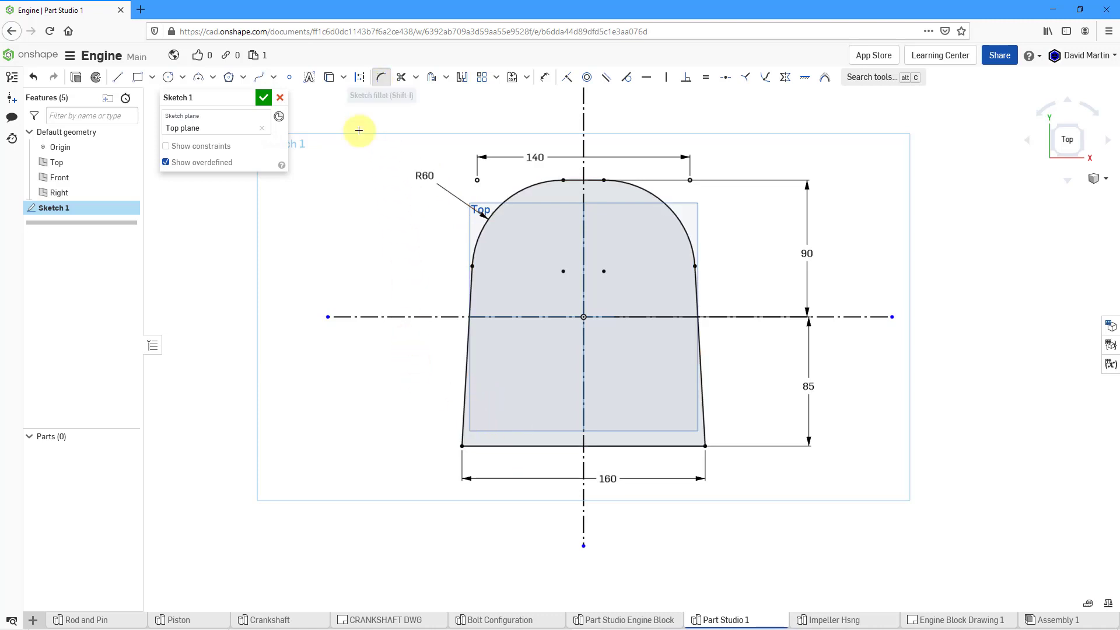
left_click(465, 375)
left_click(526, 449)
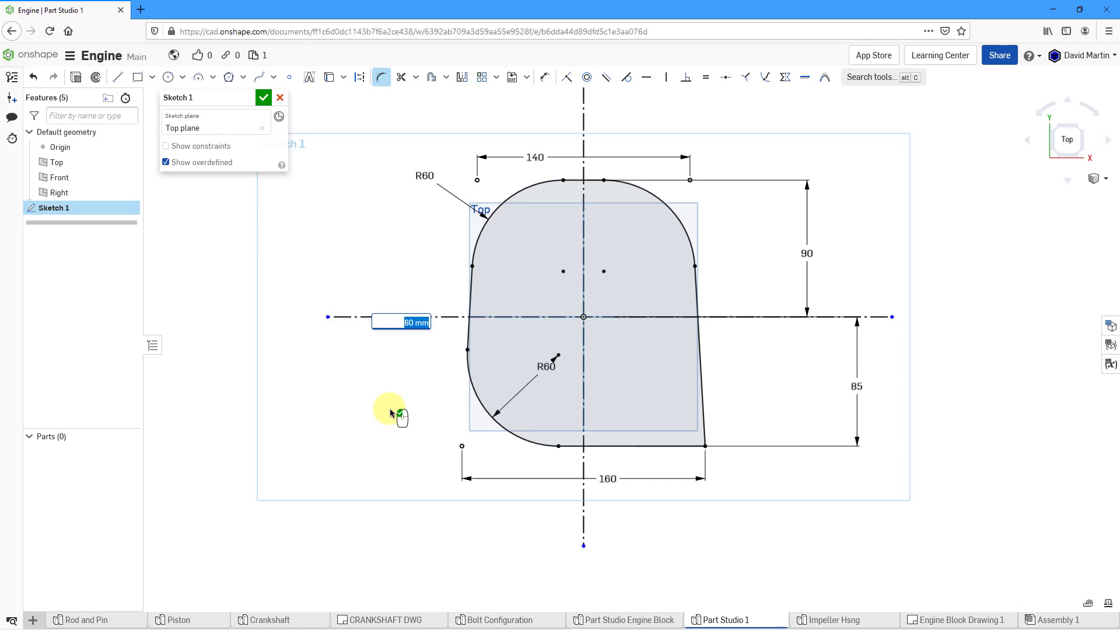
type("50")
key("Return")
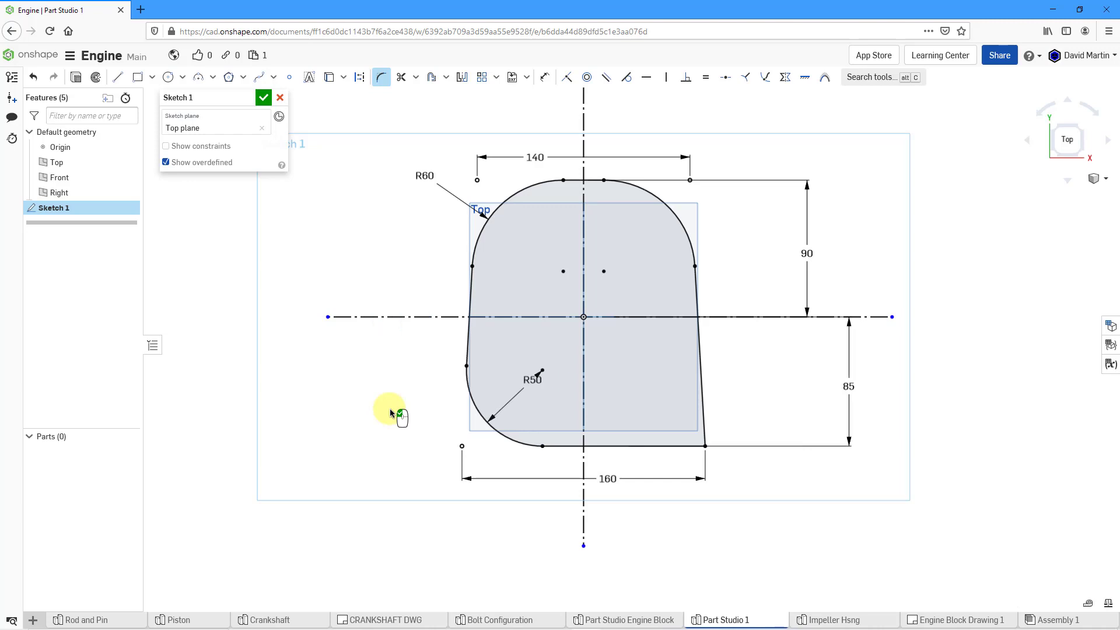
Step: Fillet the profile's lower-right corner at 50 mm radius and place the R50 dimension outside the profile, beside the lower-left arc
left_click(645, 447)
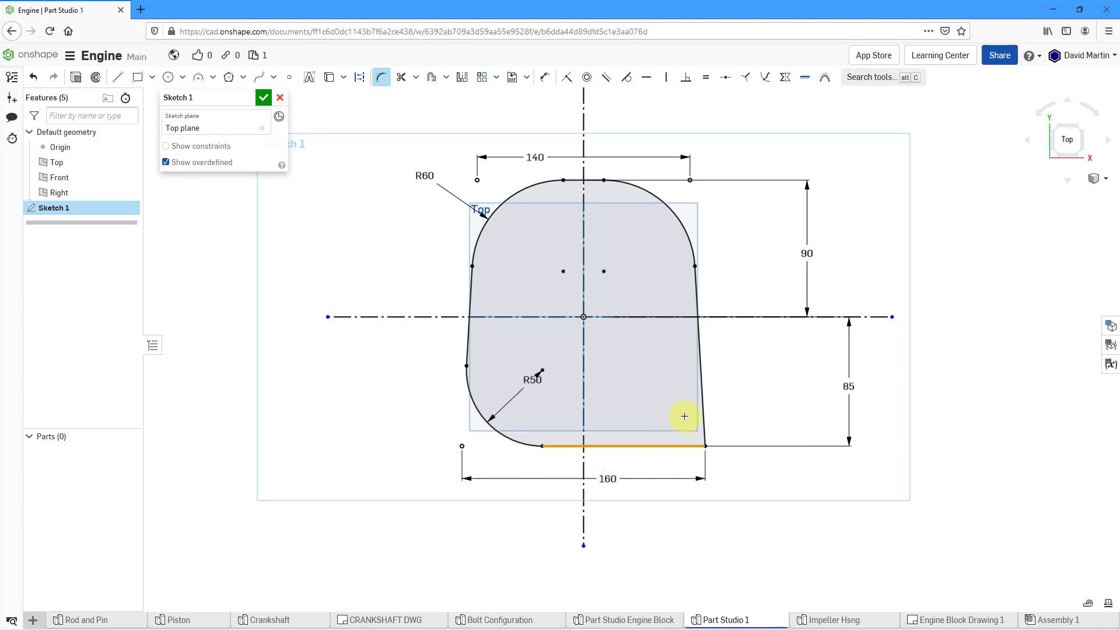
left_click(704, 372)
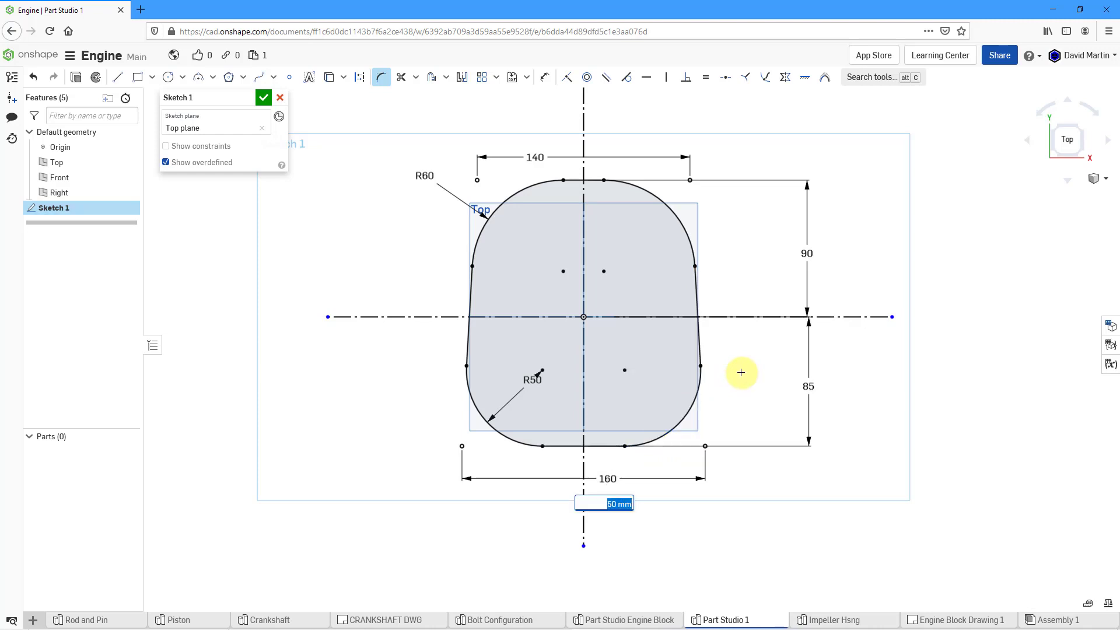
key("Return")
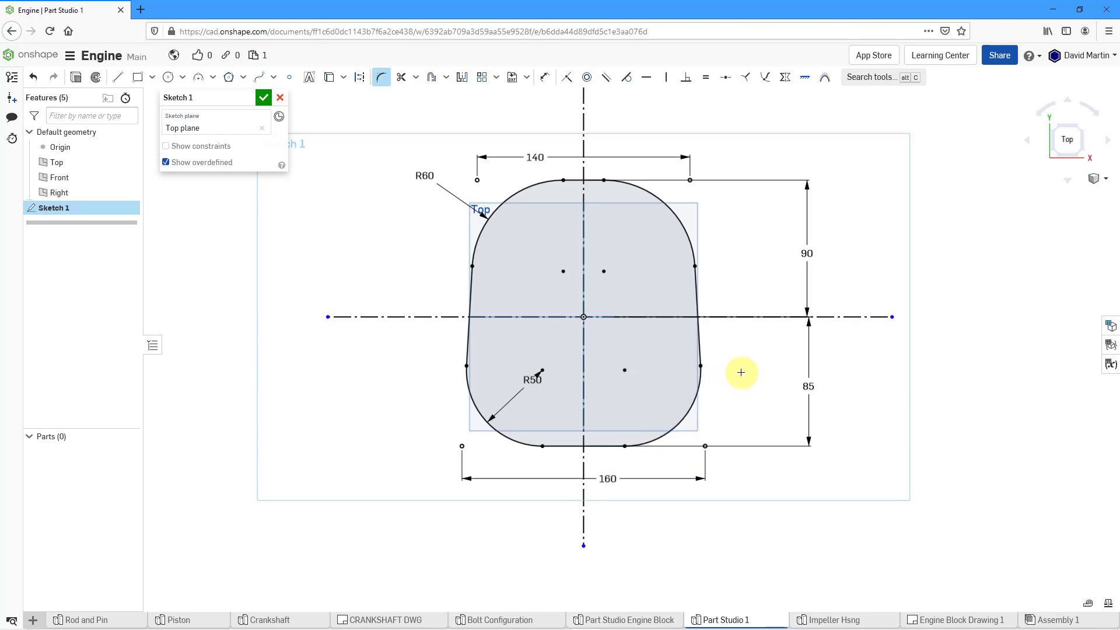
left_click(532, 378)
key("Escape")
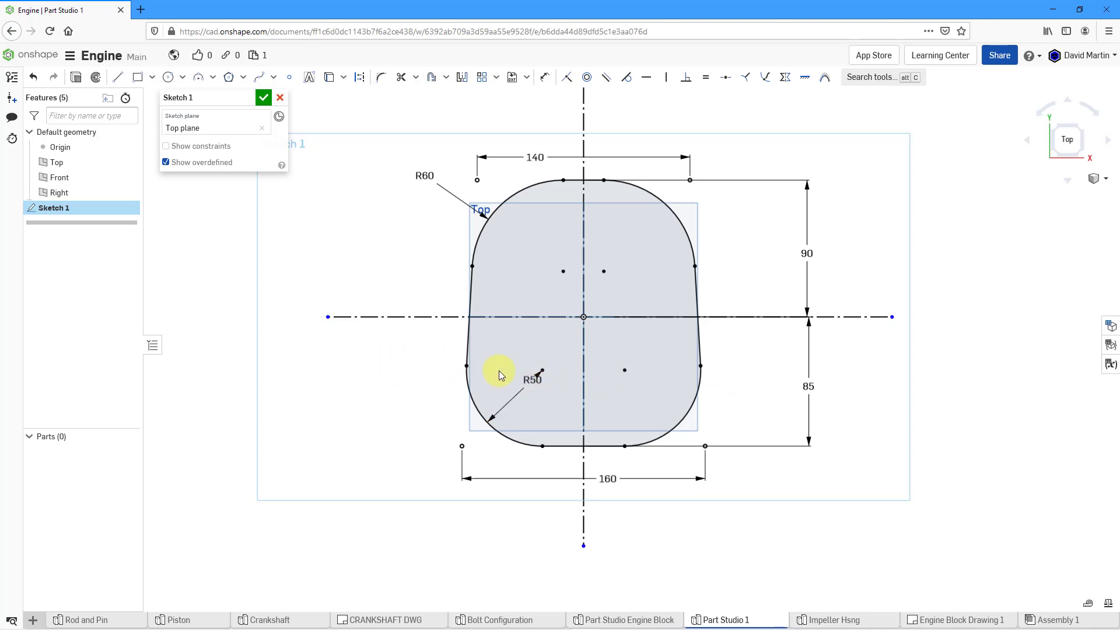
left_click_drag(533, 380, 400, 436)
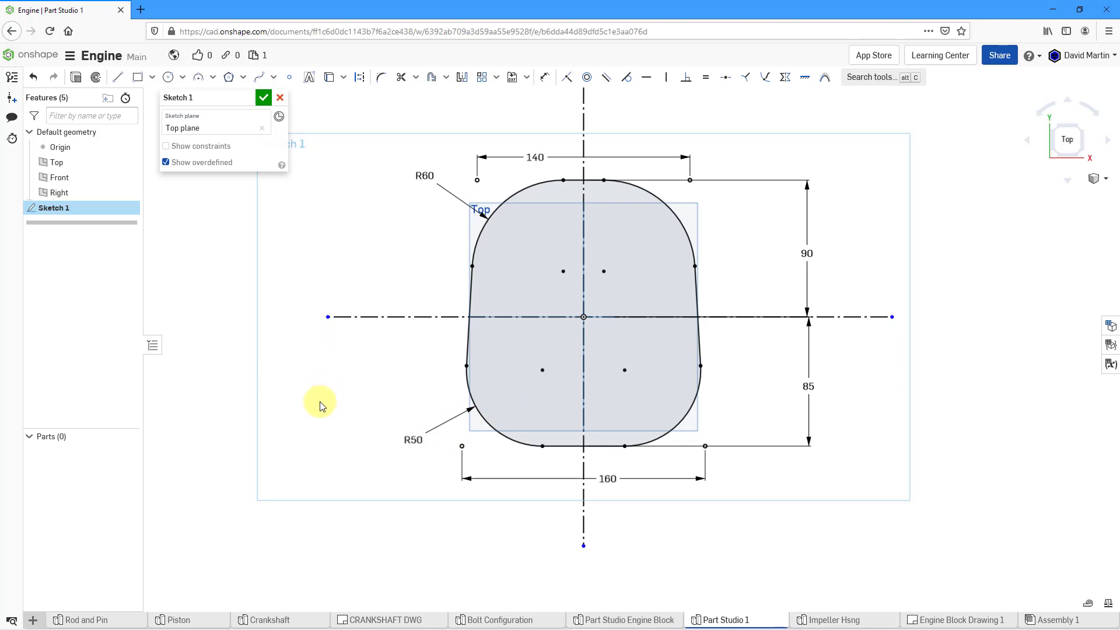
Step: Finish the sketch and rename it Base Sketch
left_click(262, 99)
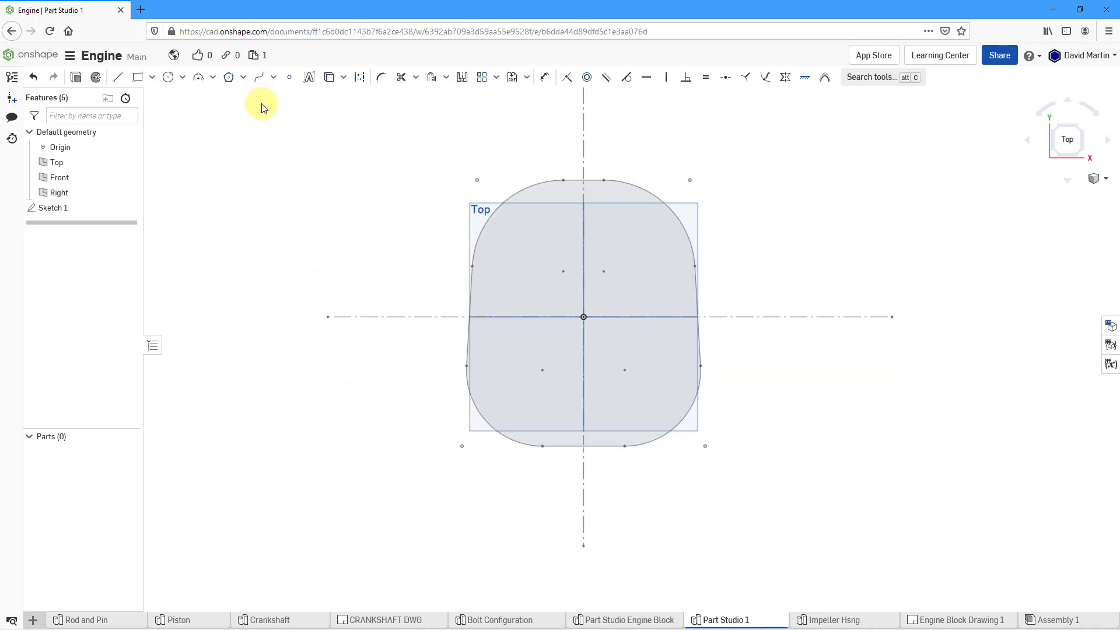
left_click(59, 208)
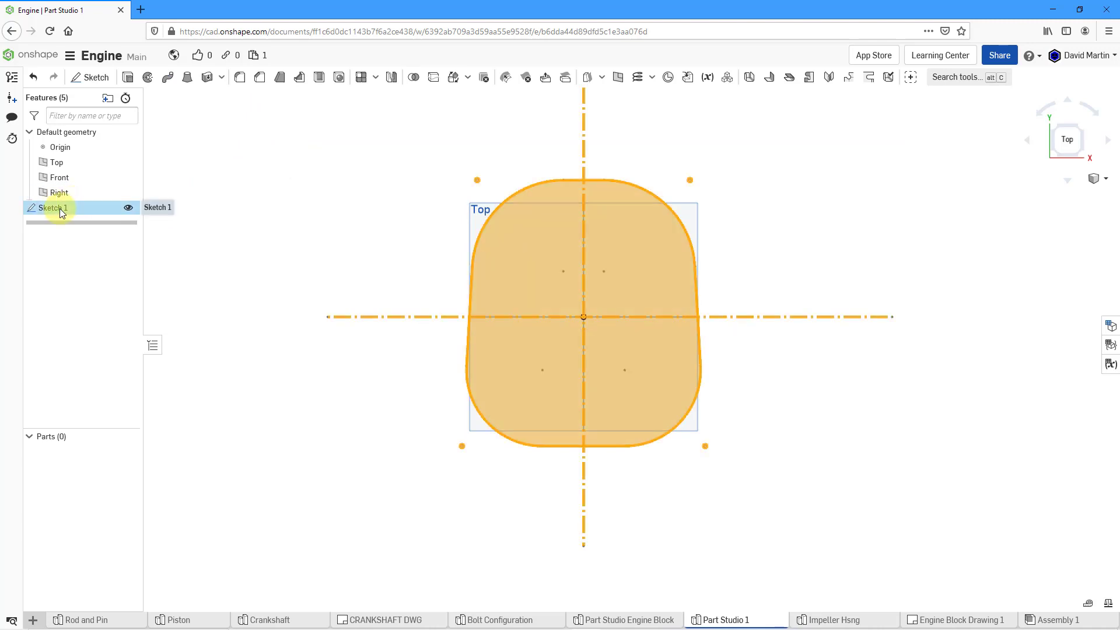
right_click(59, 207)
left_click(82, 223)
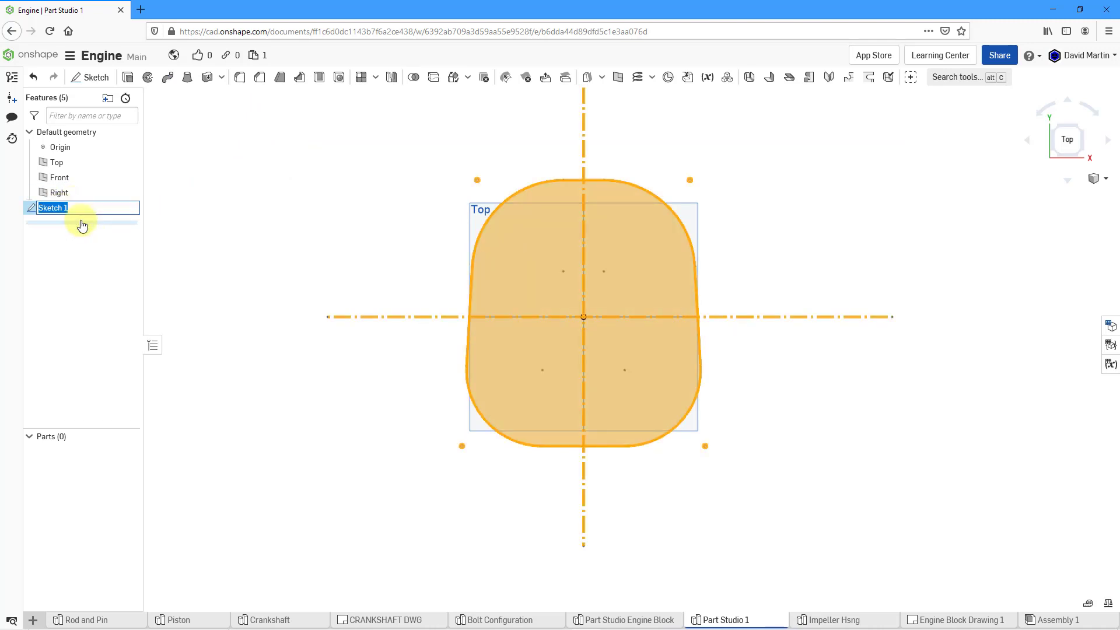
type("Base")
key("Return")
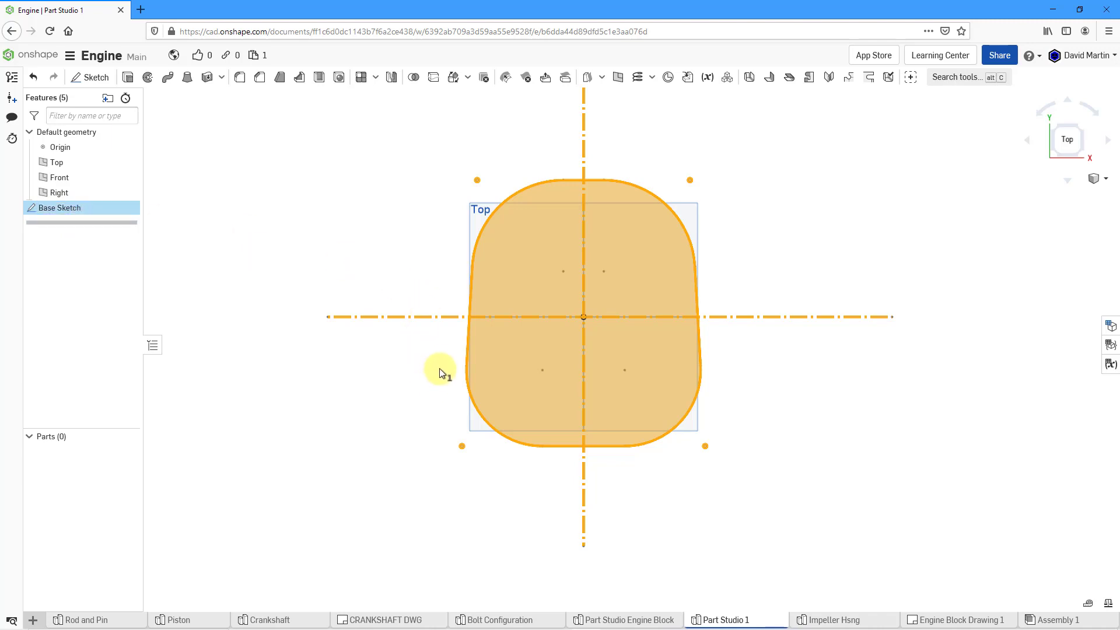
Step: Extrude the Base Sketch profile as a new solid with a blind depth of 50 mm
mouse_move(440, 368)
right_mouse_down()
mouse_move(415, 327)
mouse_move(423, 340)
right_mouse_up()
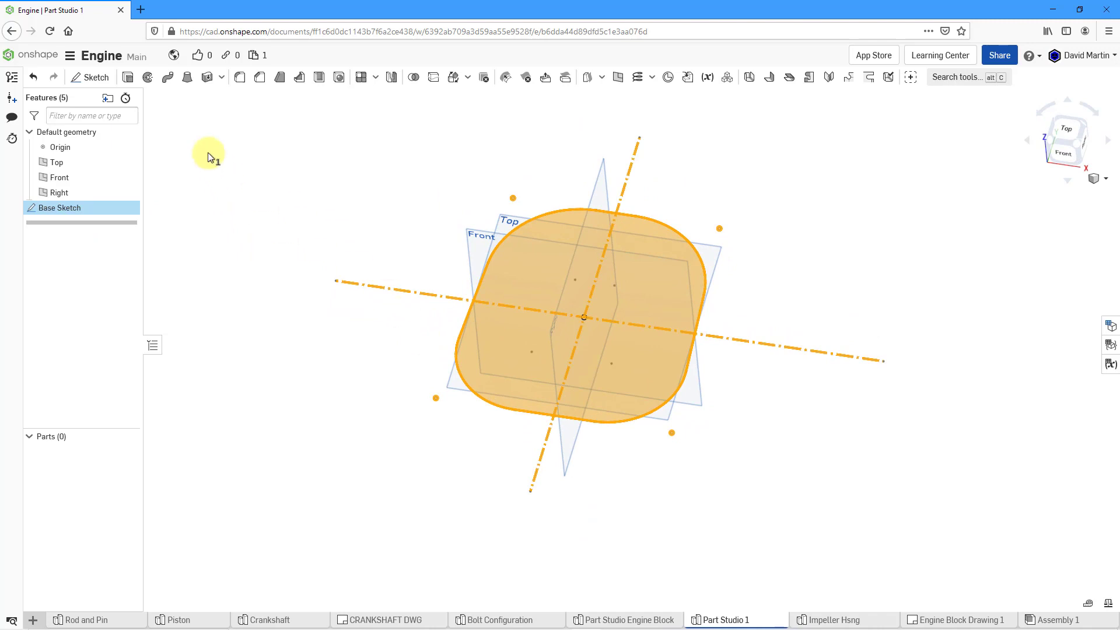
left_click(127, 77)
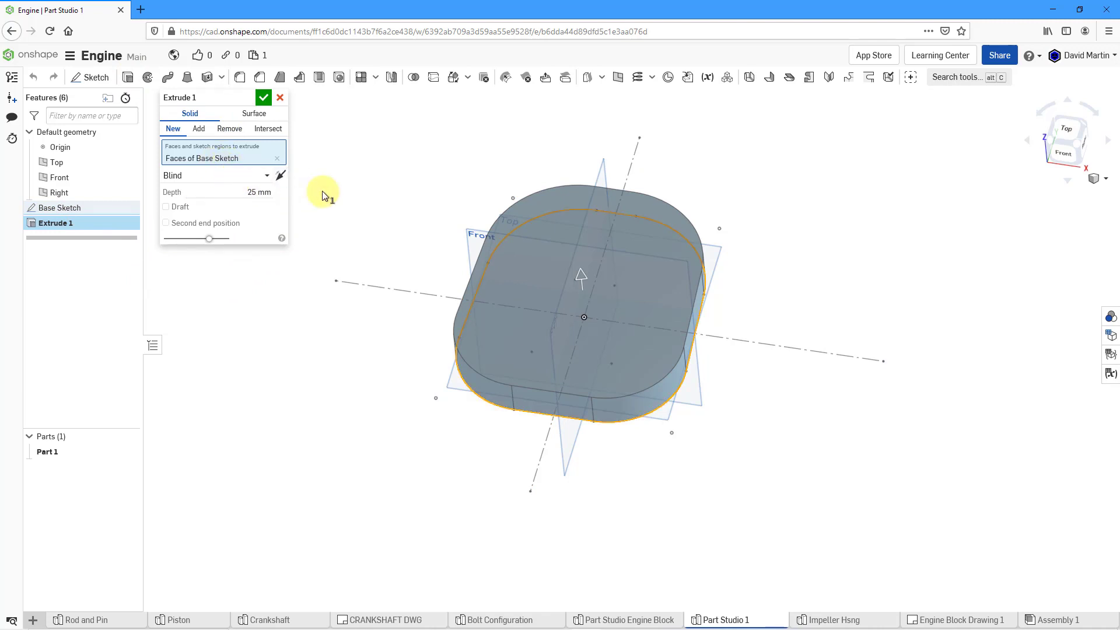
left_click(249, 192)
type("50")
key("Return")
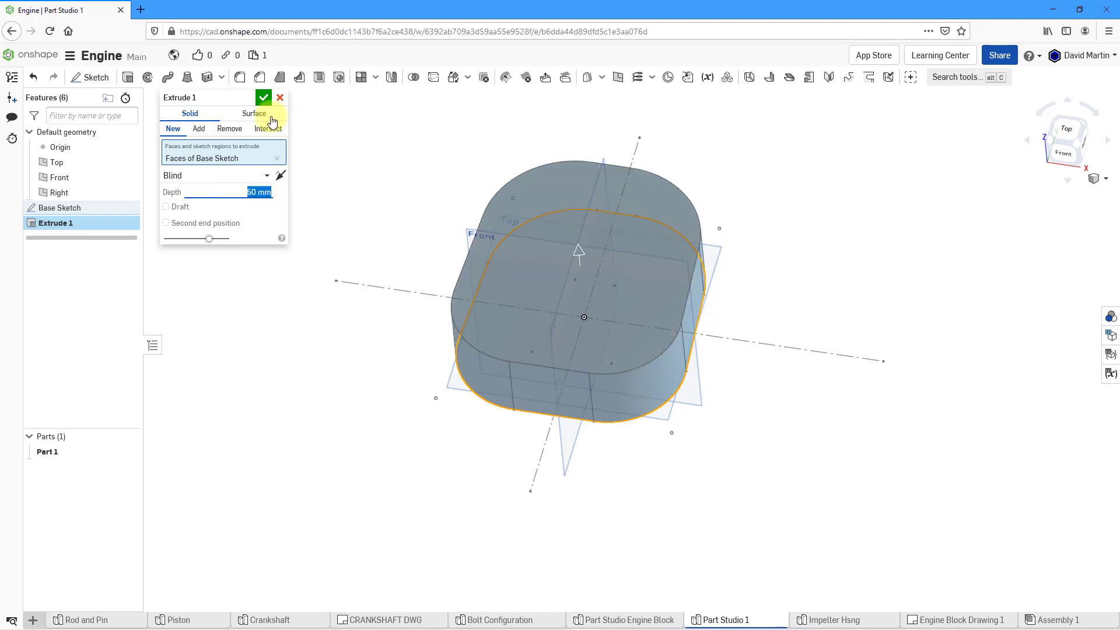
Step: Rename the extrusion Base Extrude and accept the feature
left_click(247, 98)
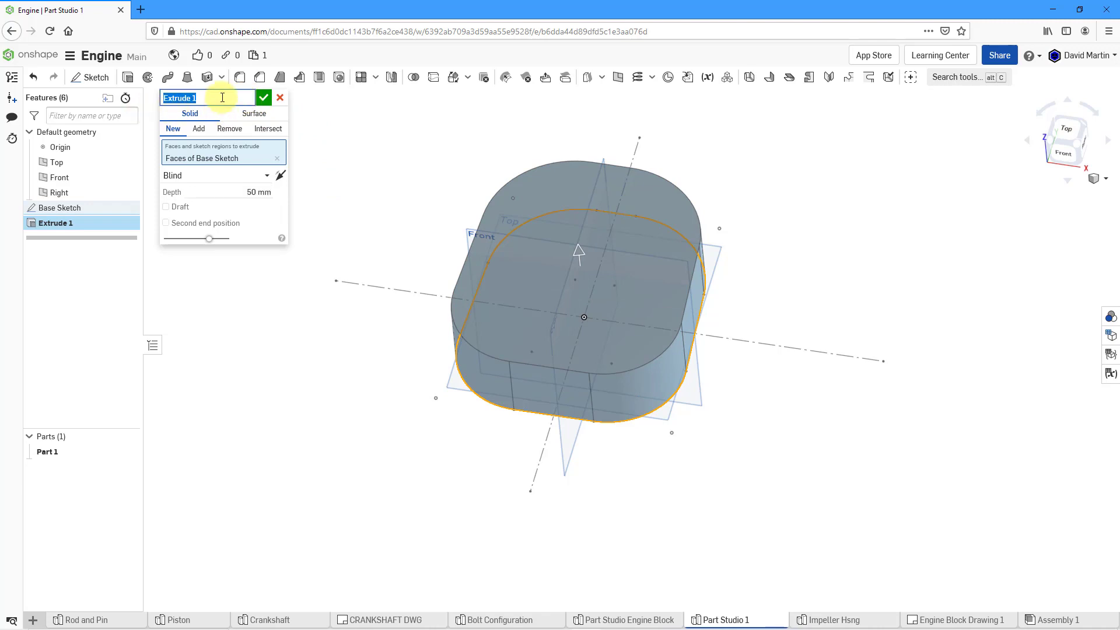
left_click(223, 98)
type("Base")
key("Return")
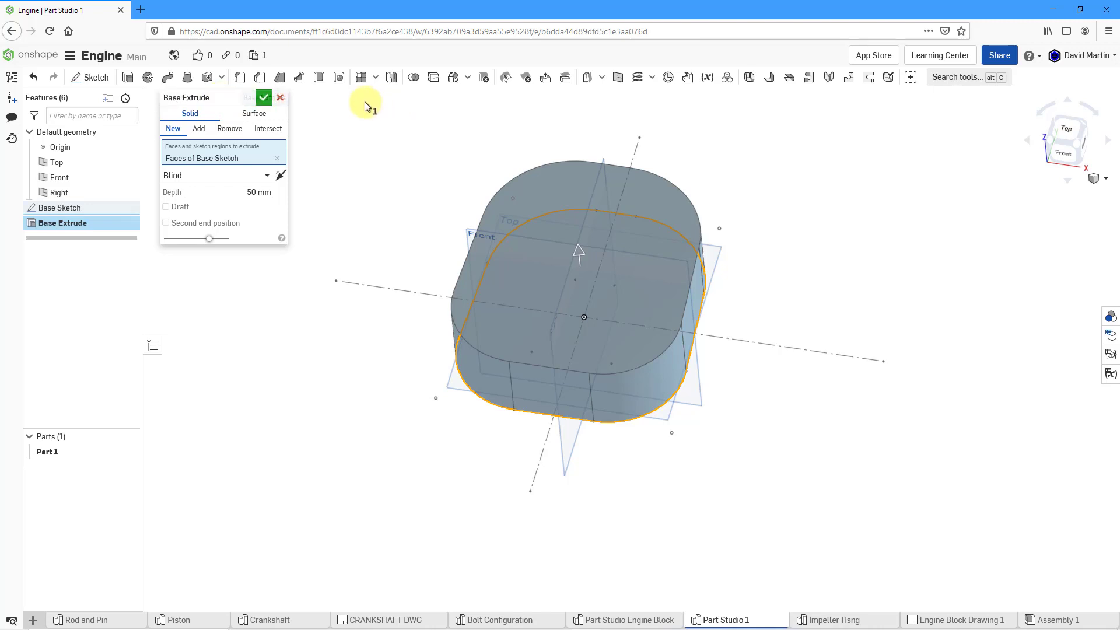
left_click(264, 98)
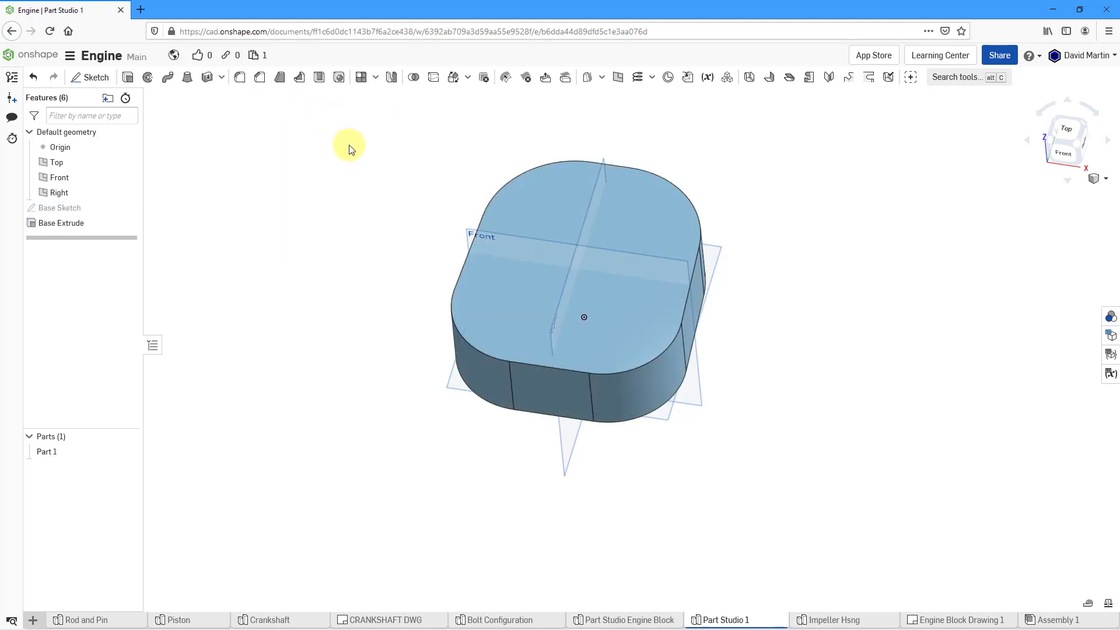
Step: Start a new sketch on the base's bottom face and view it normal to the sketch plane
key("shift+7")
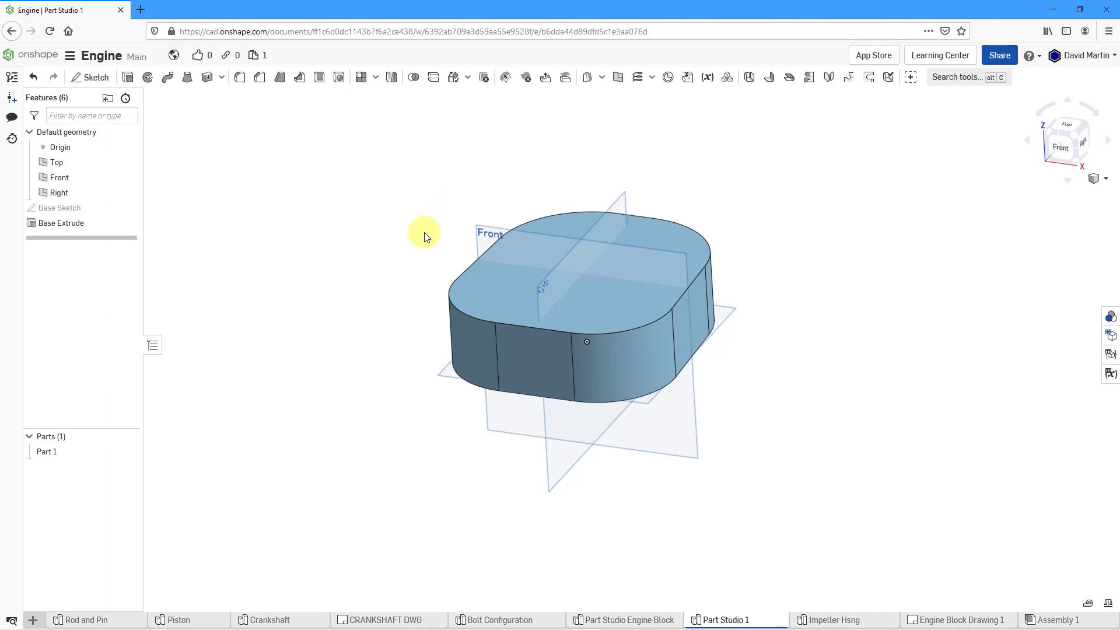
right_click_drag(573, 318, 384, 413)
middle_click_drag(407, 382, 450, 450)
scroll(564, 338, "up", 3)
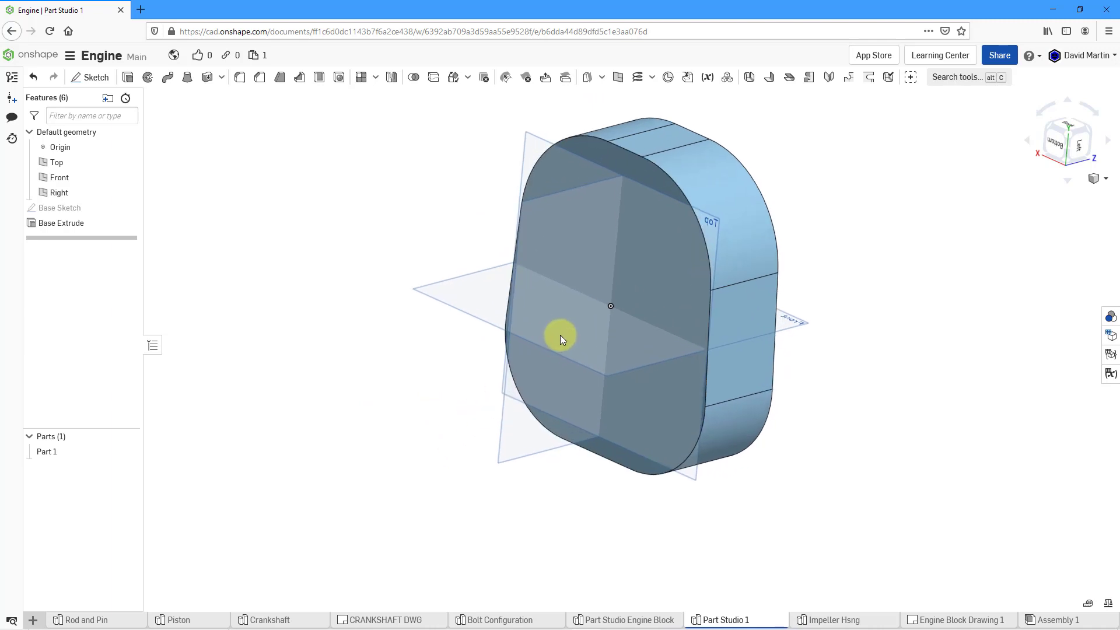
left_click(108, 85)
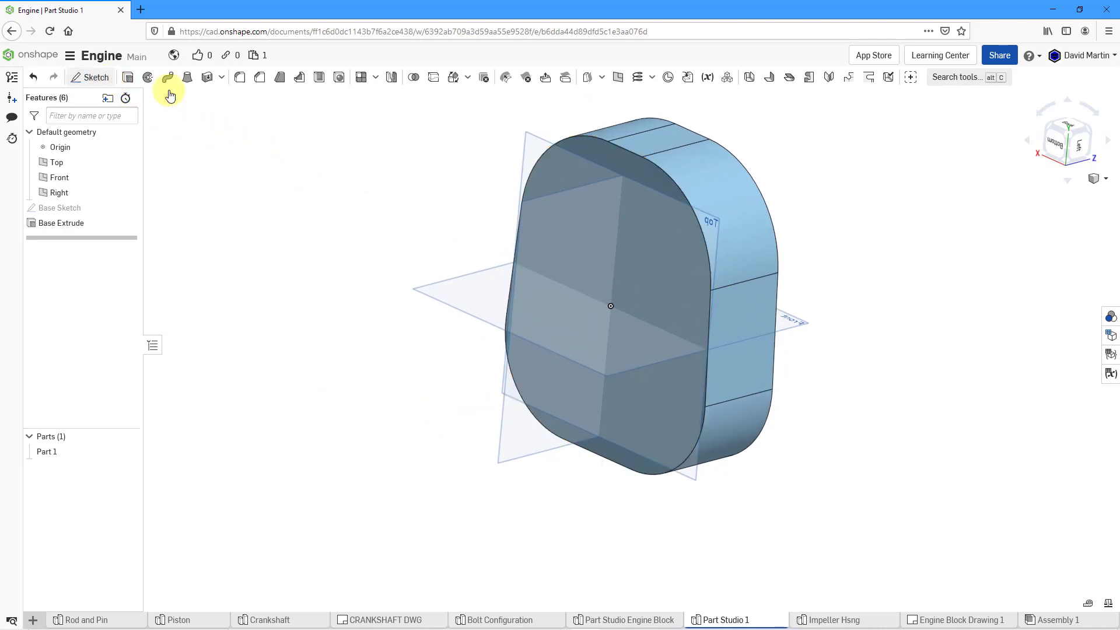
left_click(626, 163)
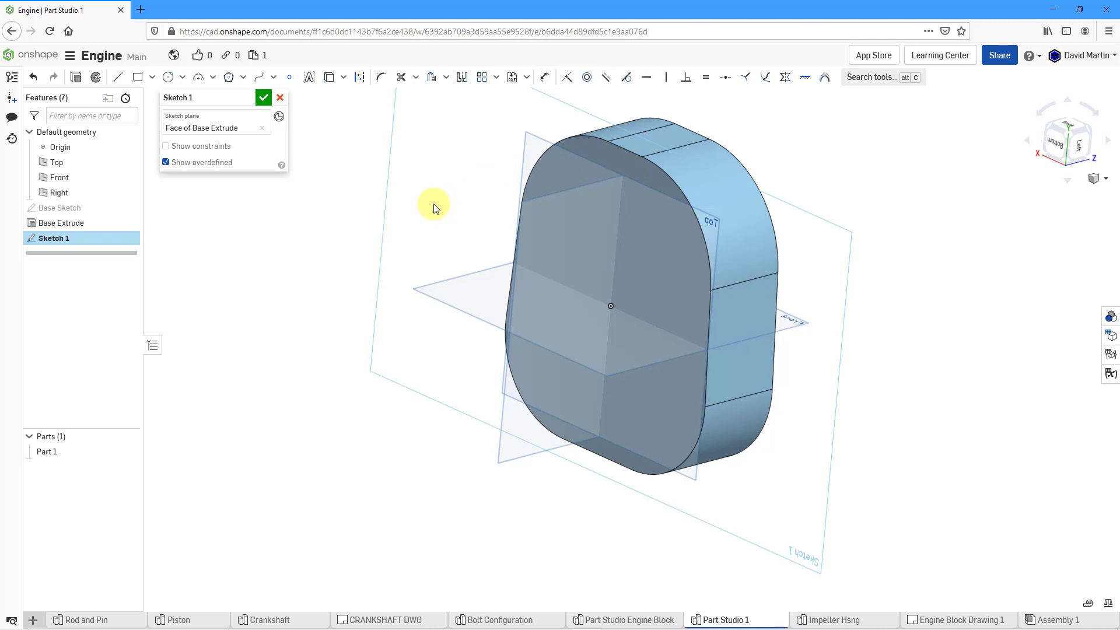
right_click(406, 205)
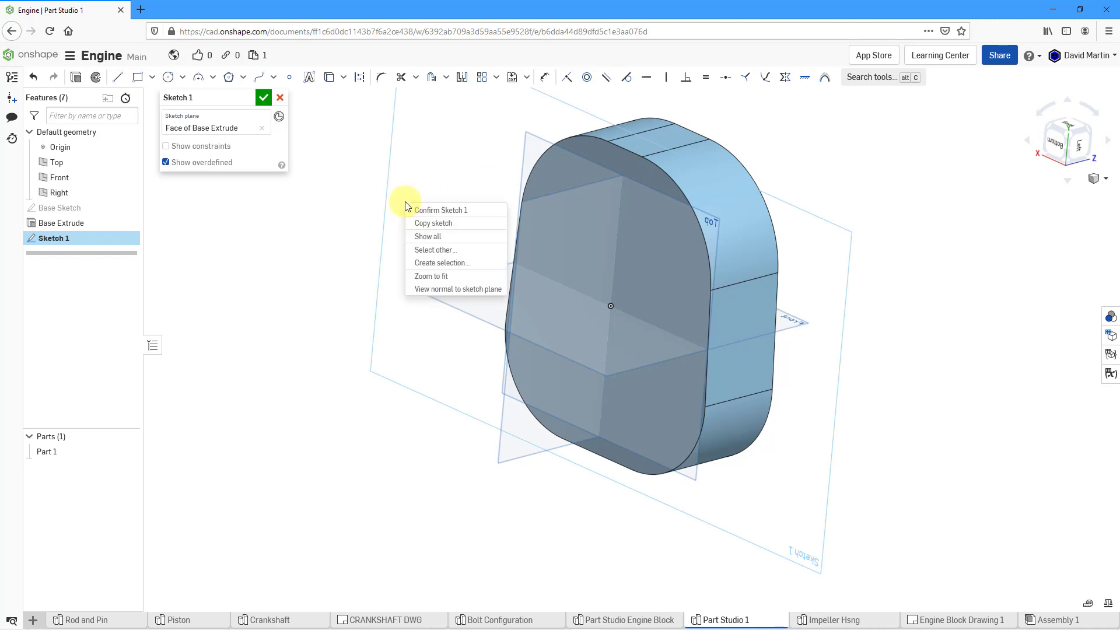
left_click(463, 293)
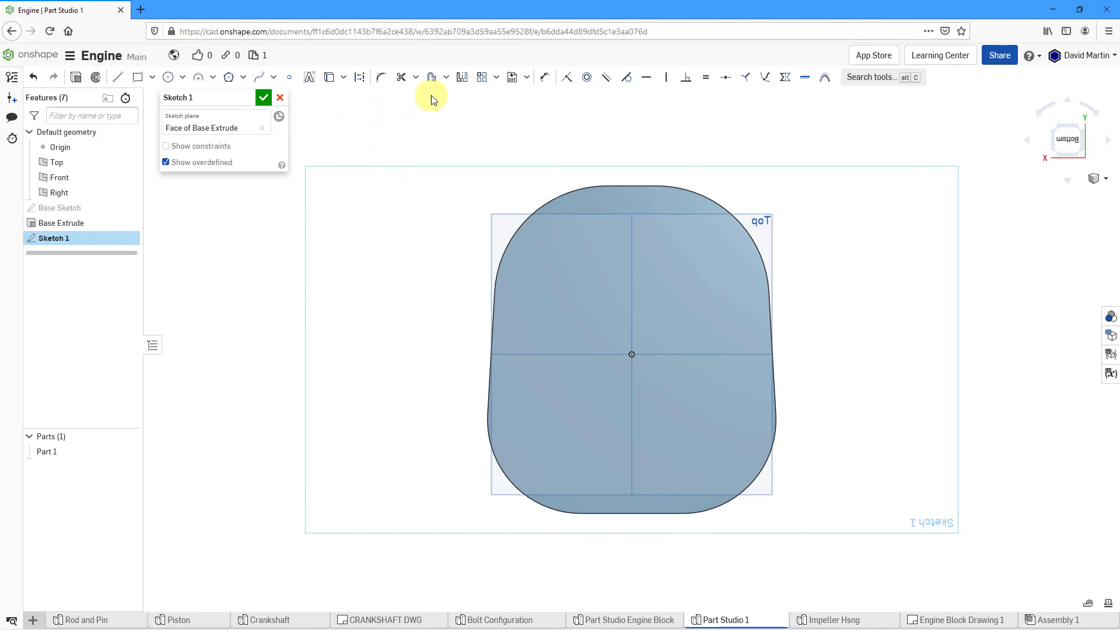
Step: Offset the bottom face's outline inward by 10 mm and finish the sketch
left_click(447, 82)
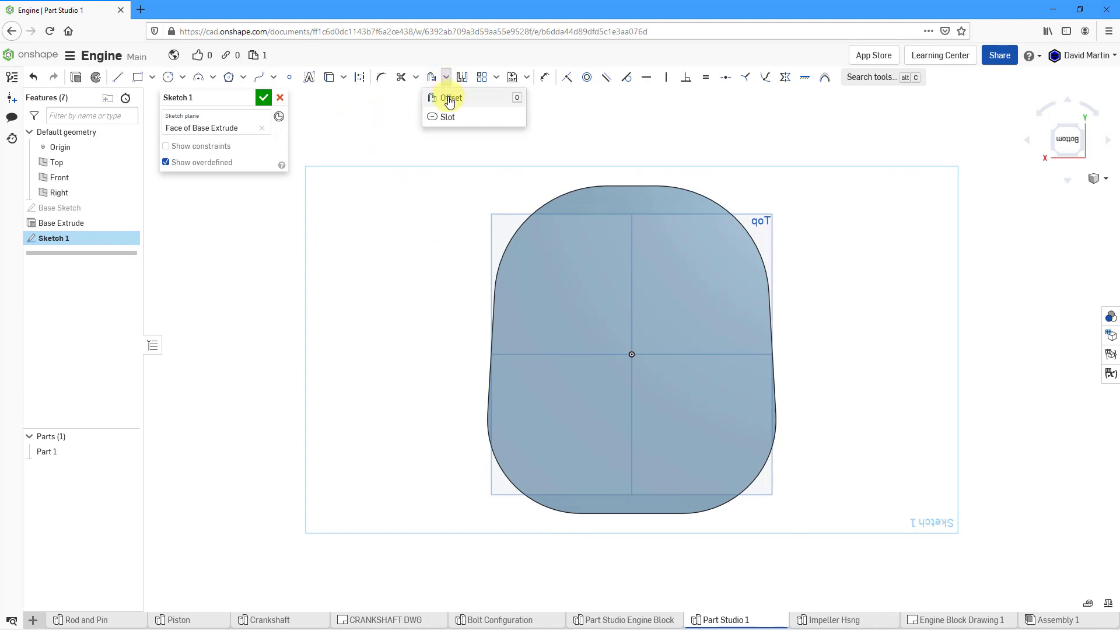
left_click(449, 99)
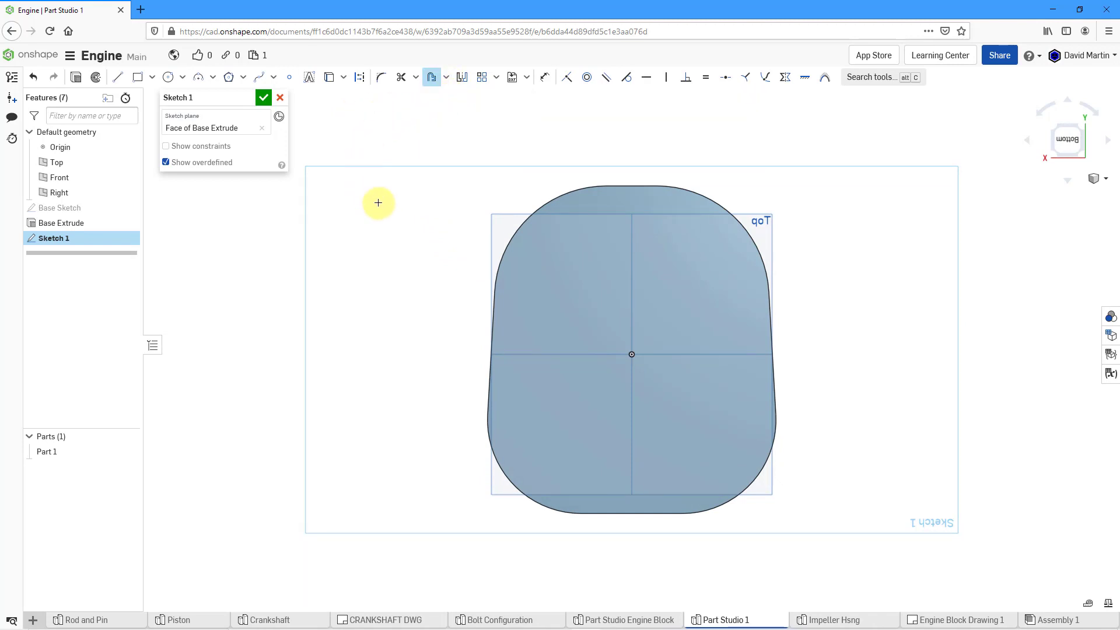
left_click(698, 297)
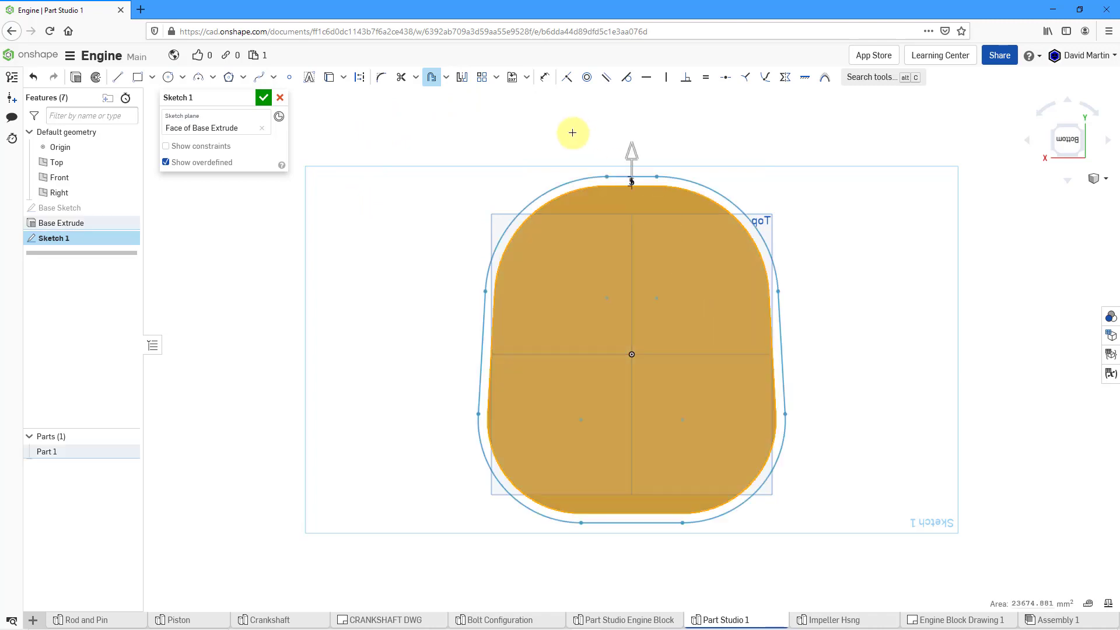
left_click(633, 151)
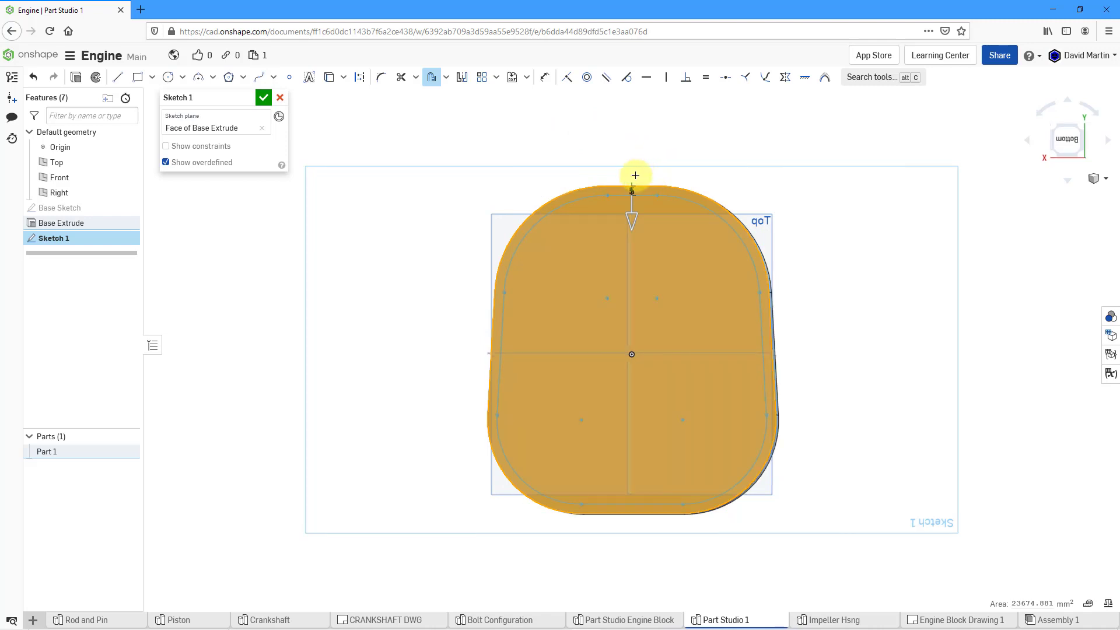
right_click_drag(639, 178, 631, 187)
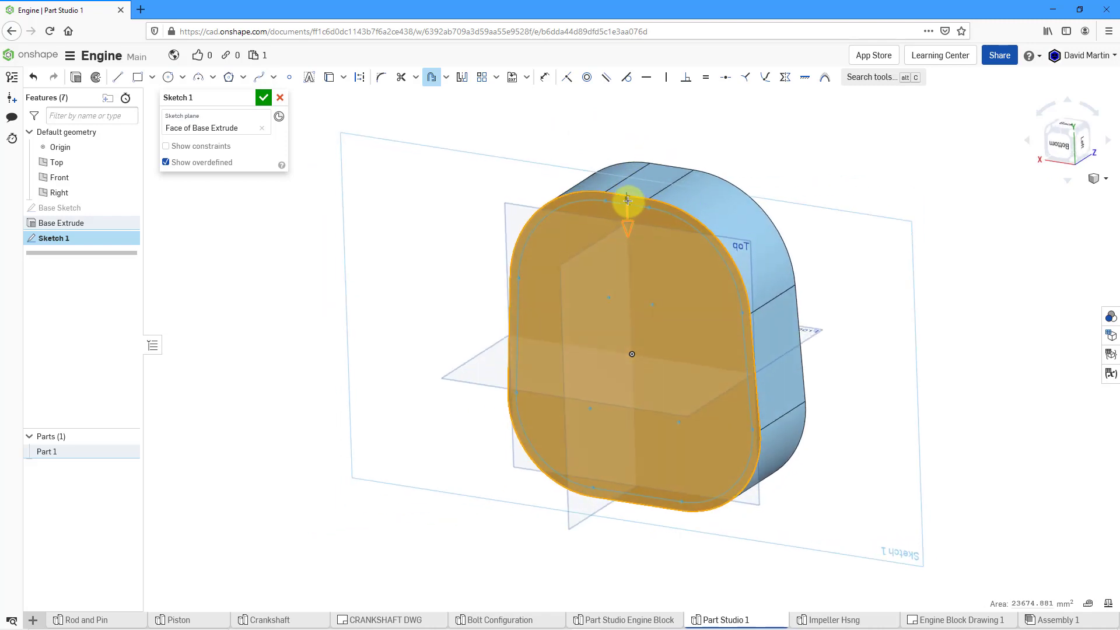
scroll(624, 198, "up", 10)
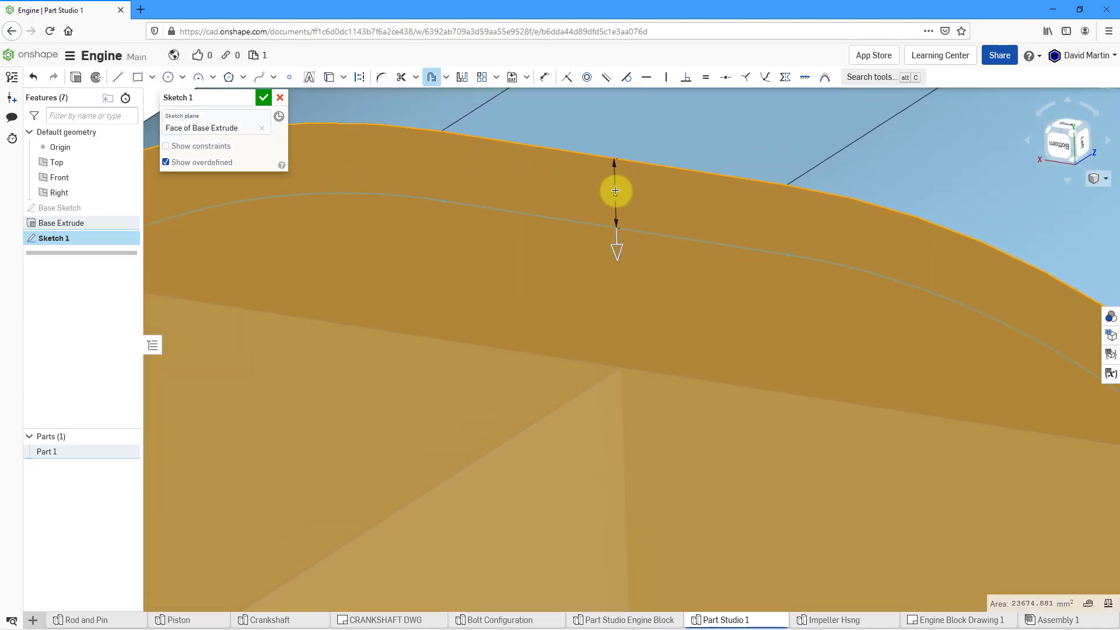
left_click(570, 187)
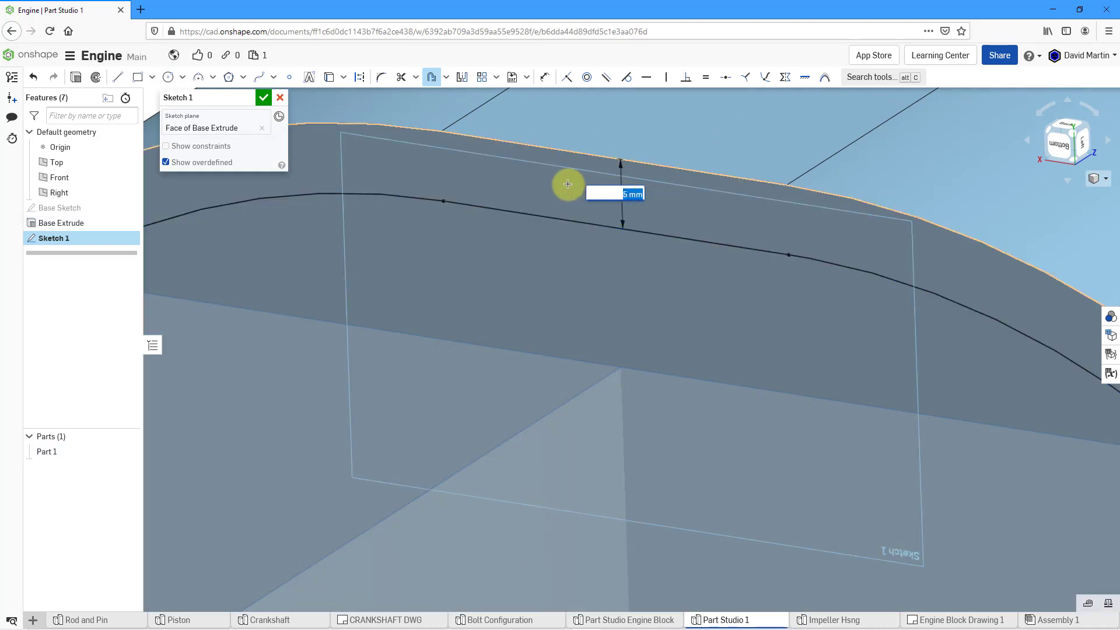
type("10")
key("Return")
scroll(565, 217, "down", 2)
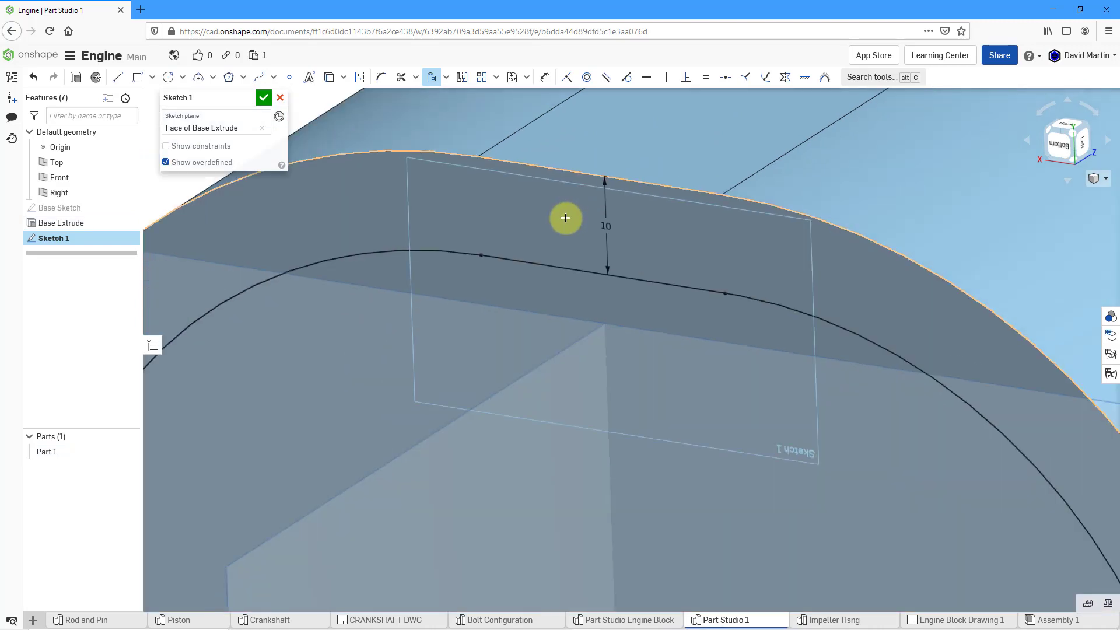
scroll(565, 218, "down", 5)
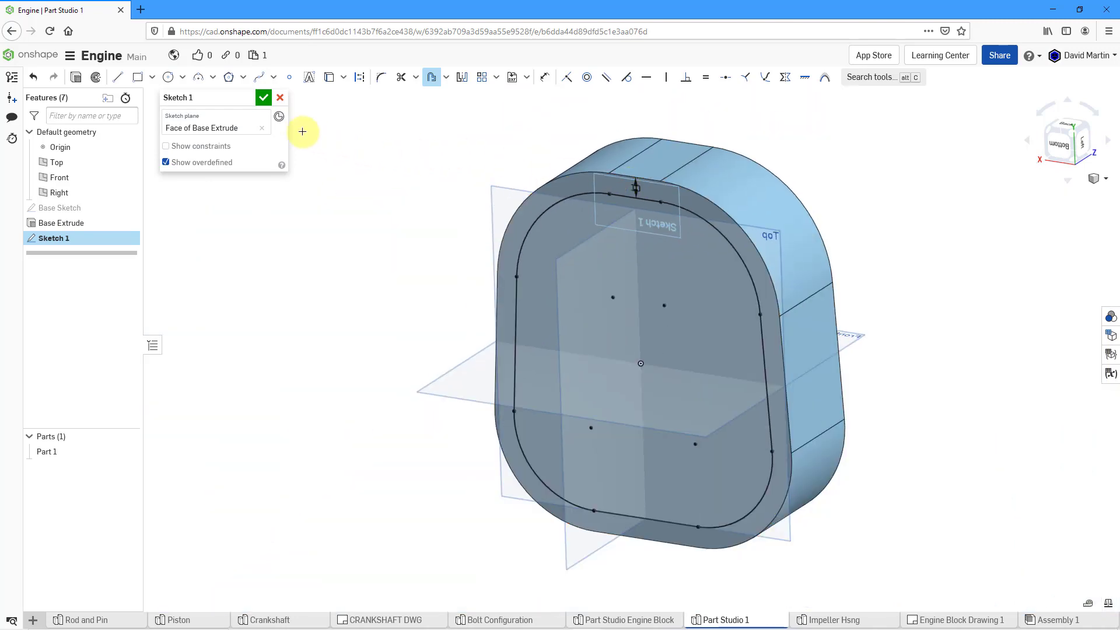
left_click(263, 97)
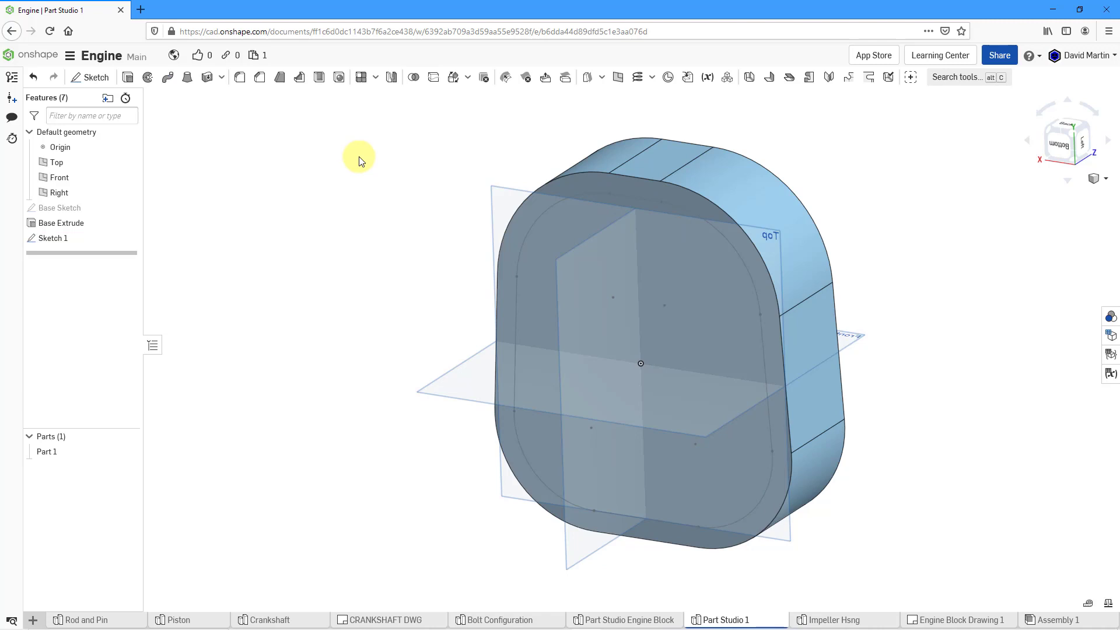
Step: Hide the planes and cut the rim between the bottom outline and its offset 2.5 mm deep into the base
key("p")
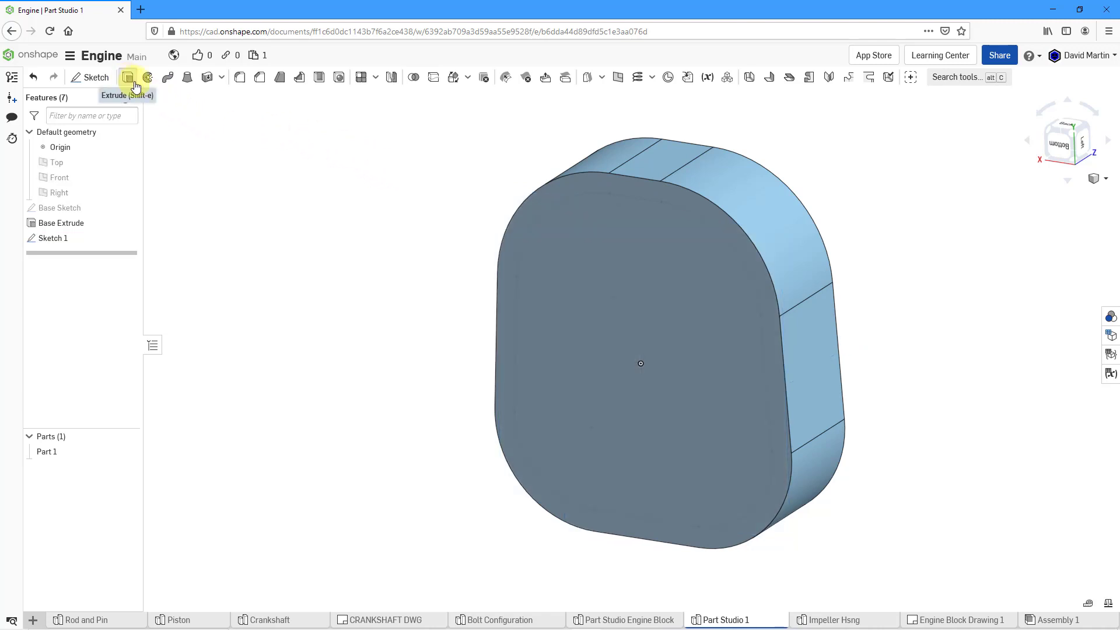
key("shift+e")
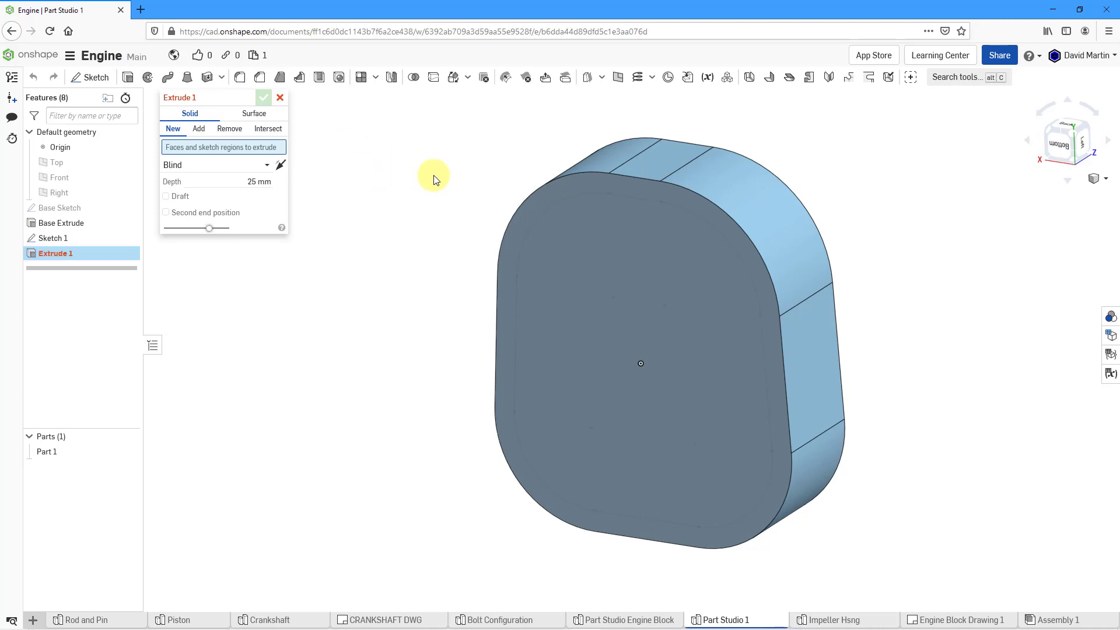
left_click(572, 185)
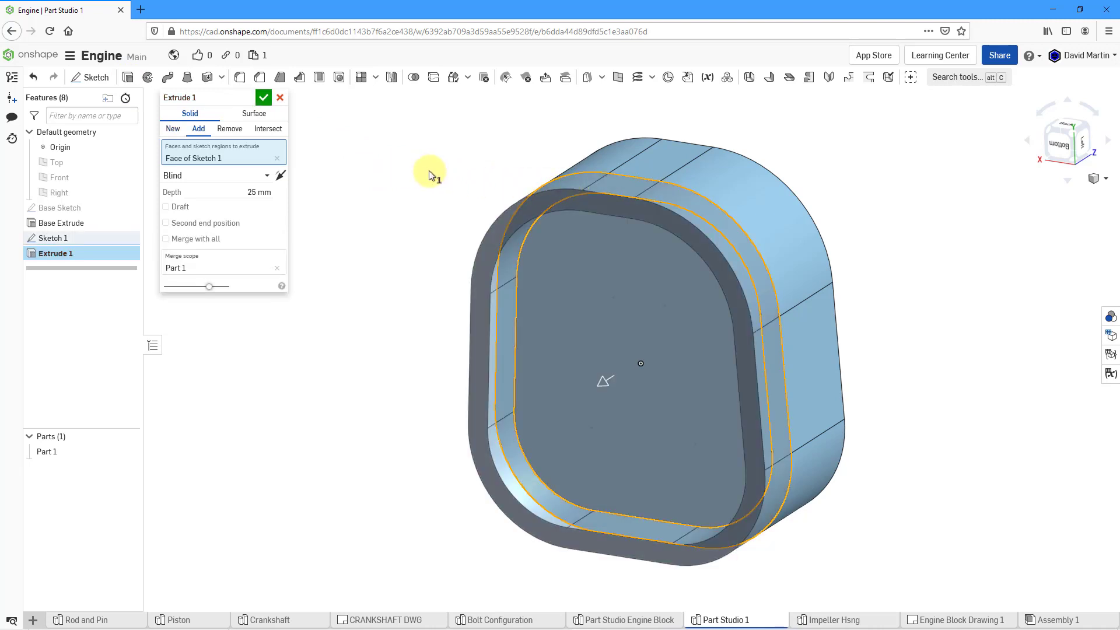
left_click(229, 128)
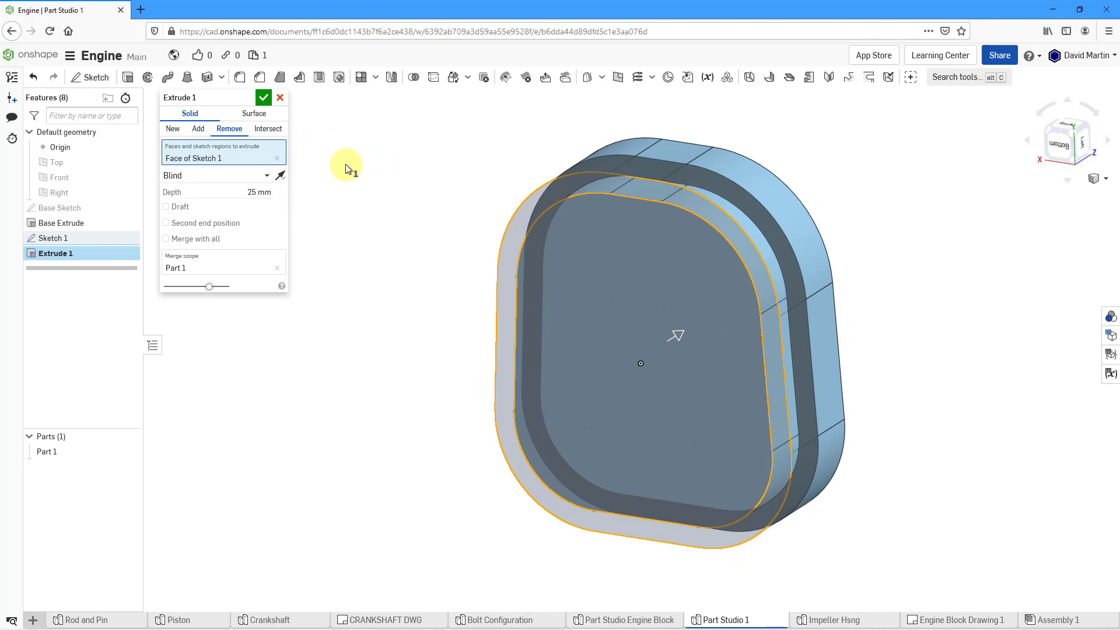
left_click(241, 191)
type("2.5")
key("Return")
mouse_move(517, 194)
right_mouse_down()
mouse_move(545, 245)
mouse_move(521, 201)
mouse_move(495, 204)
mouse_move(516, 206)
right_mouse_up()
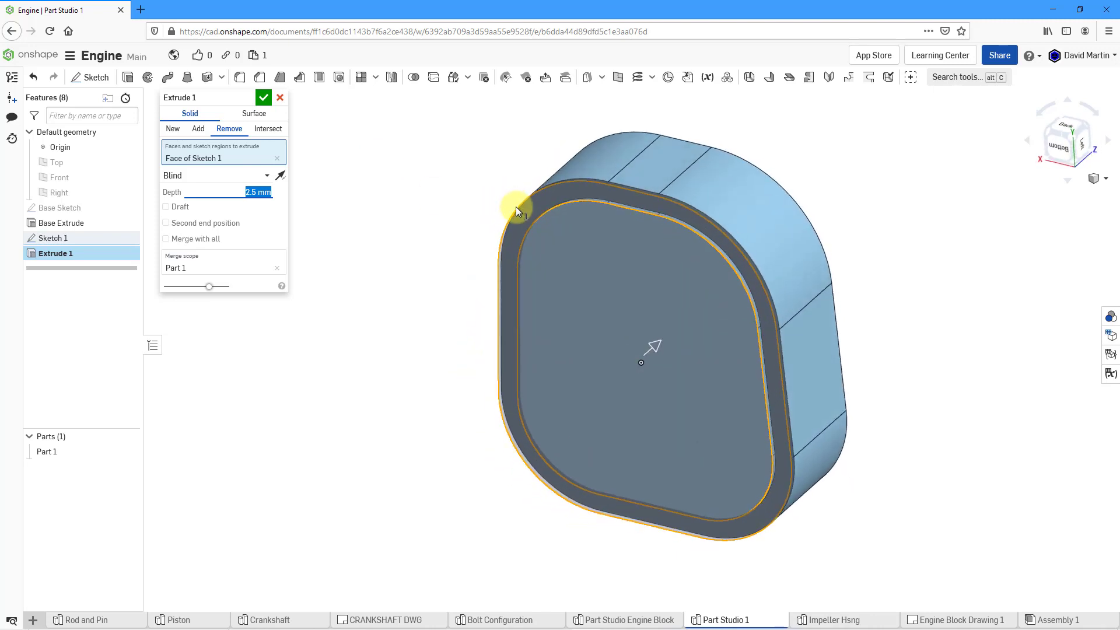
left_click(263, 101)
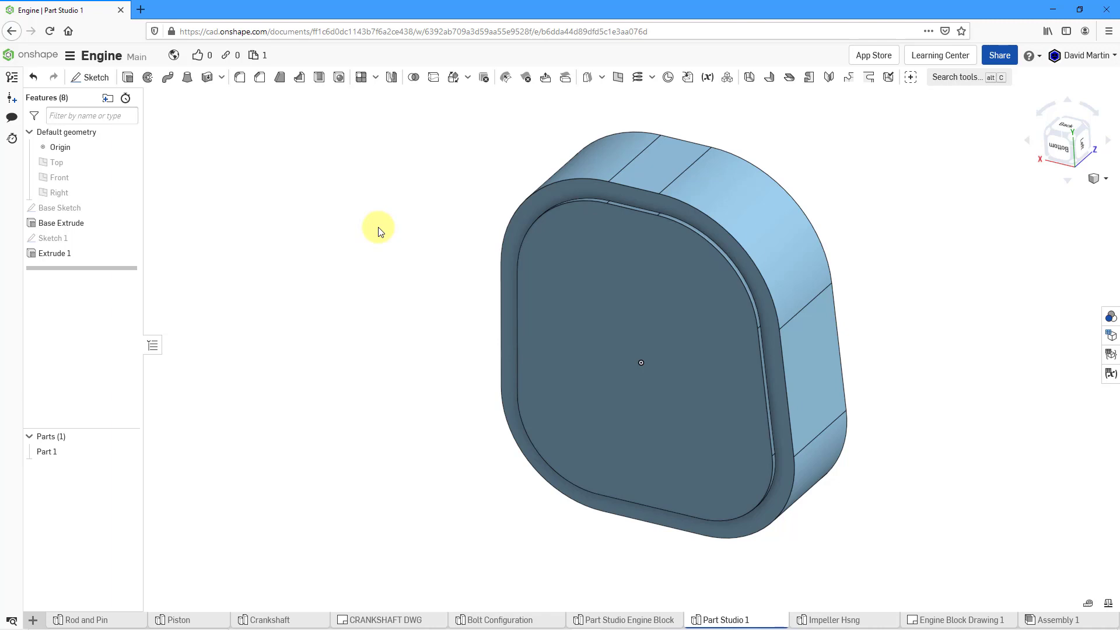
Step: Start a Draft using the recessed rim face as neutral plane and apply it to the tangent outer side walls
right_click_drag(500, 247, 720, 277)
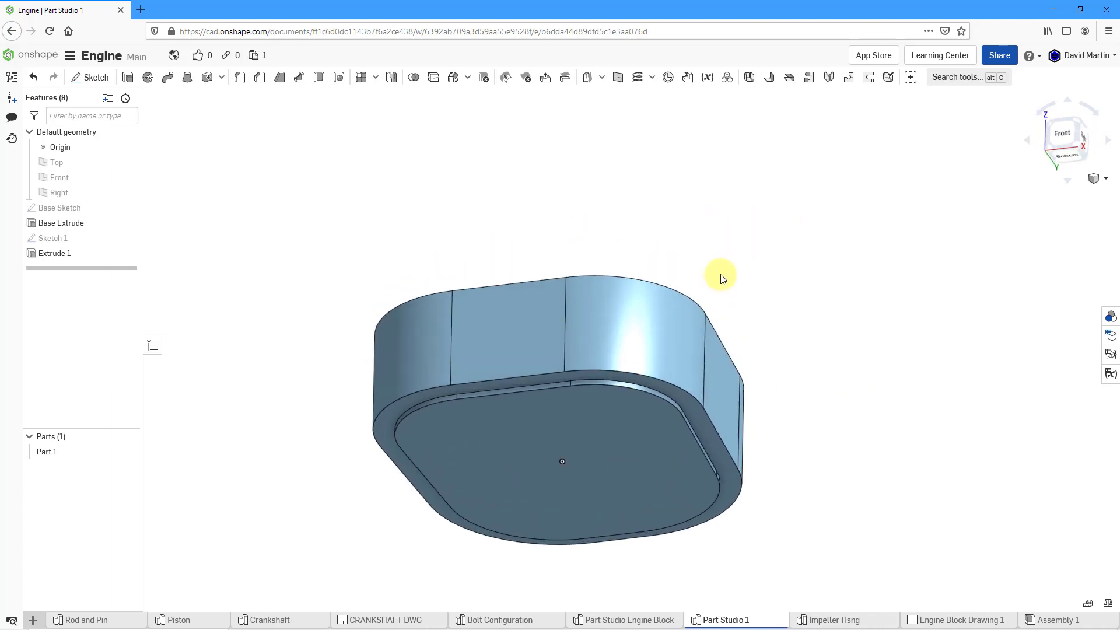
left_click(281, 79)
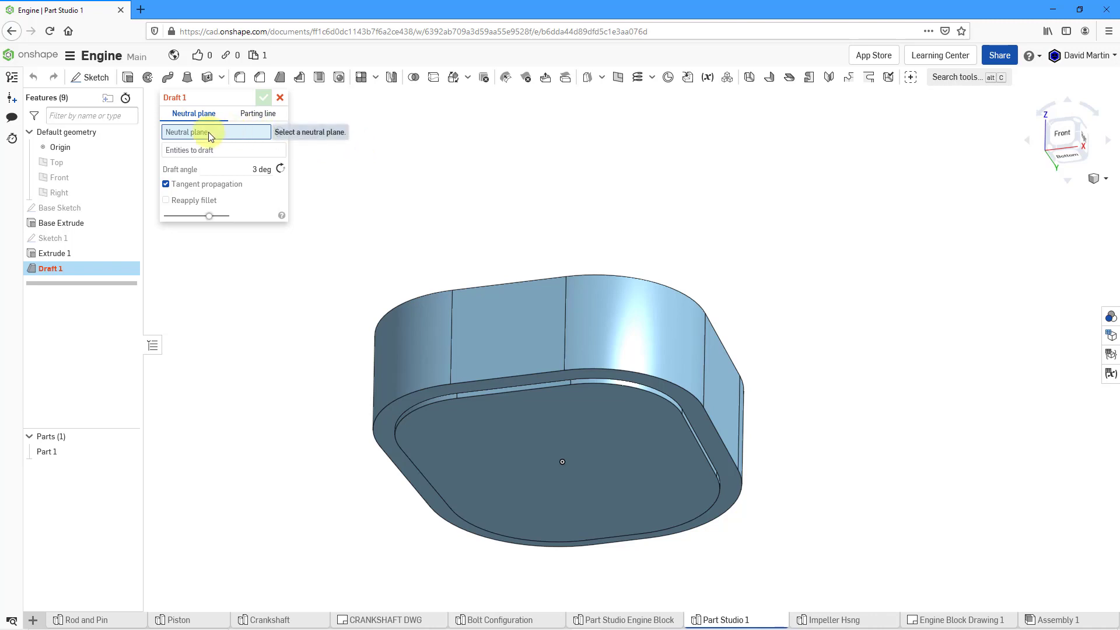
left_click(463, 387)
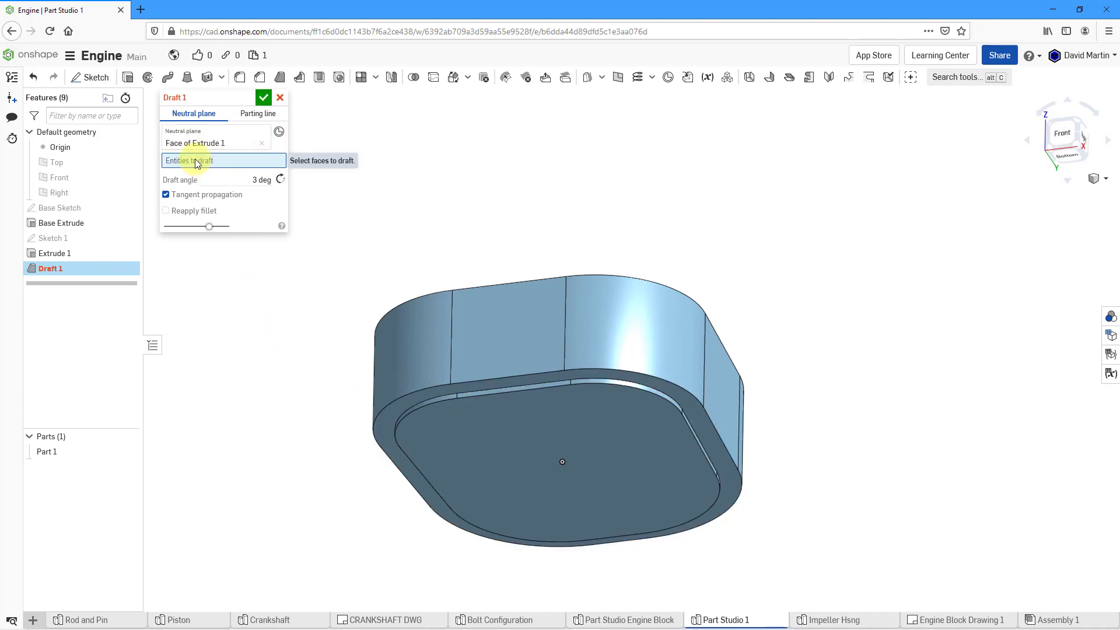
left_click(502, 325)
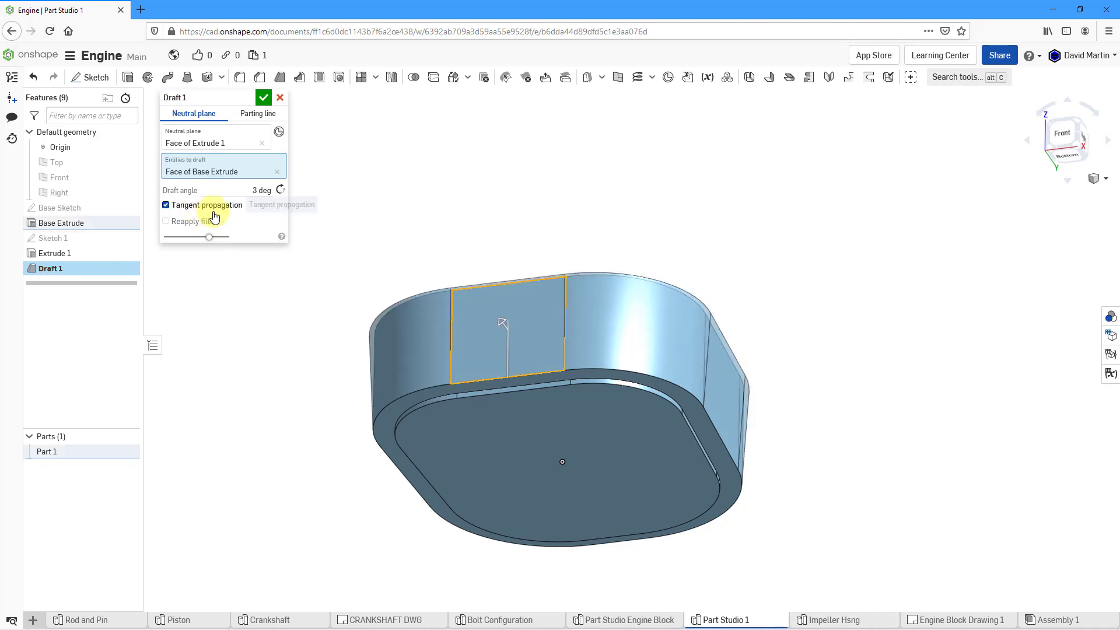
key("shift+7")
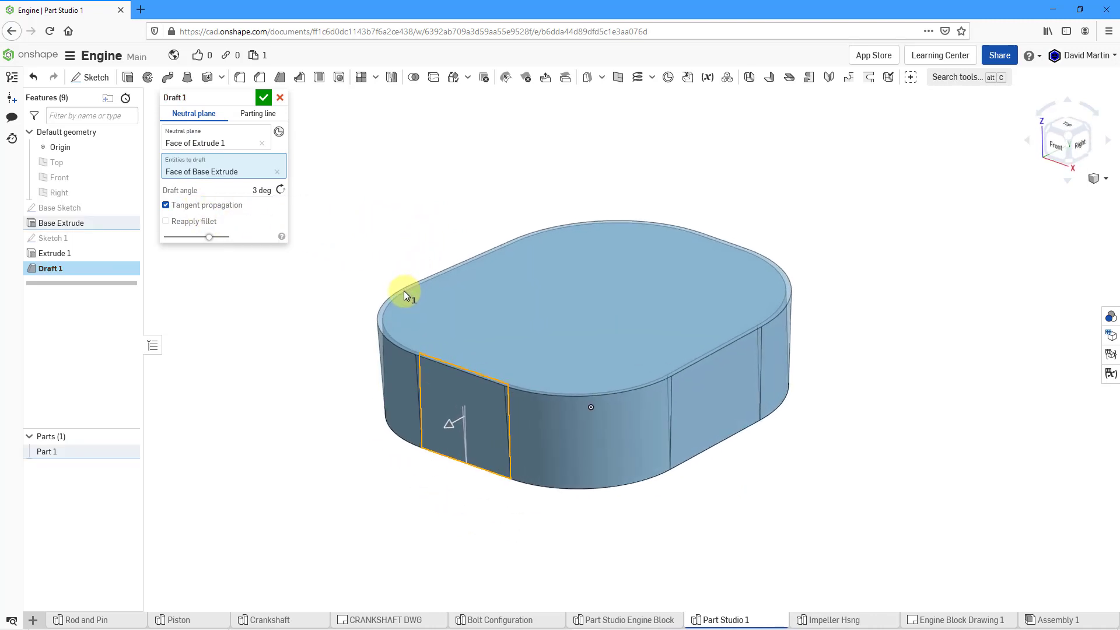
Step: Reverse the draft so the side walls taper inward toward the top, set its angle to 5 degrees, and accept it
left_click_drag(444, 427, 457, 421)
type("10")
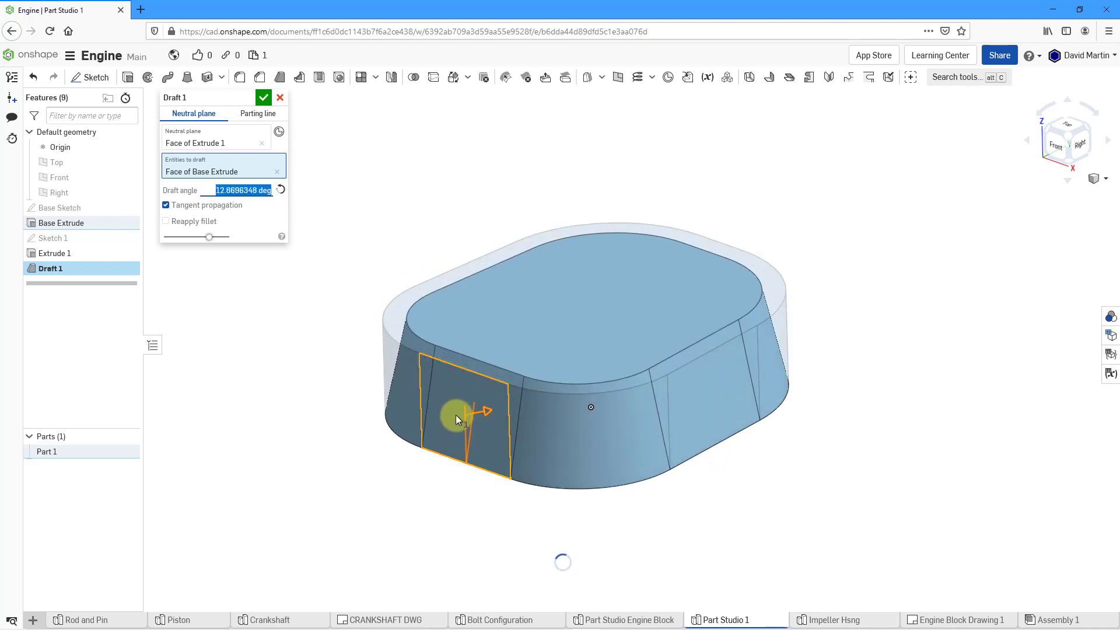
key("Return")
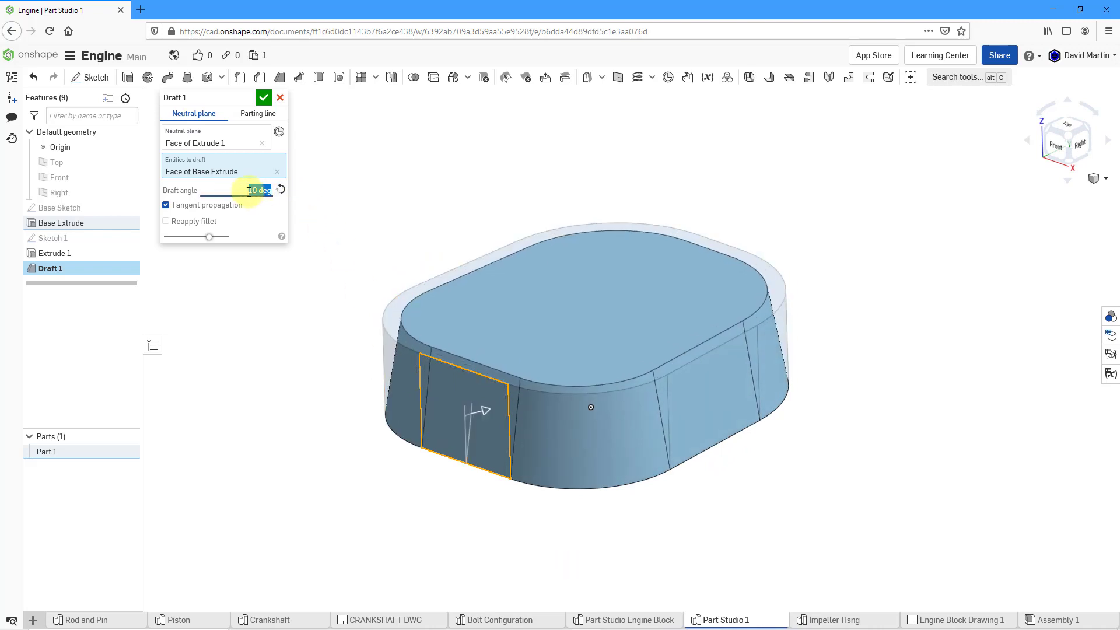
type("5")
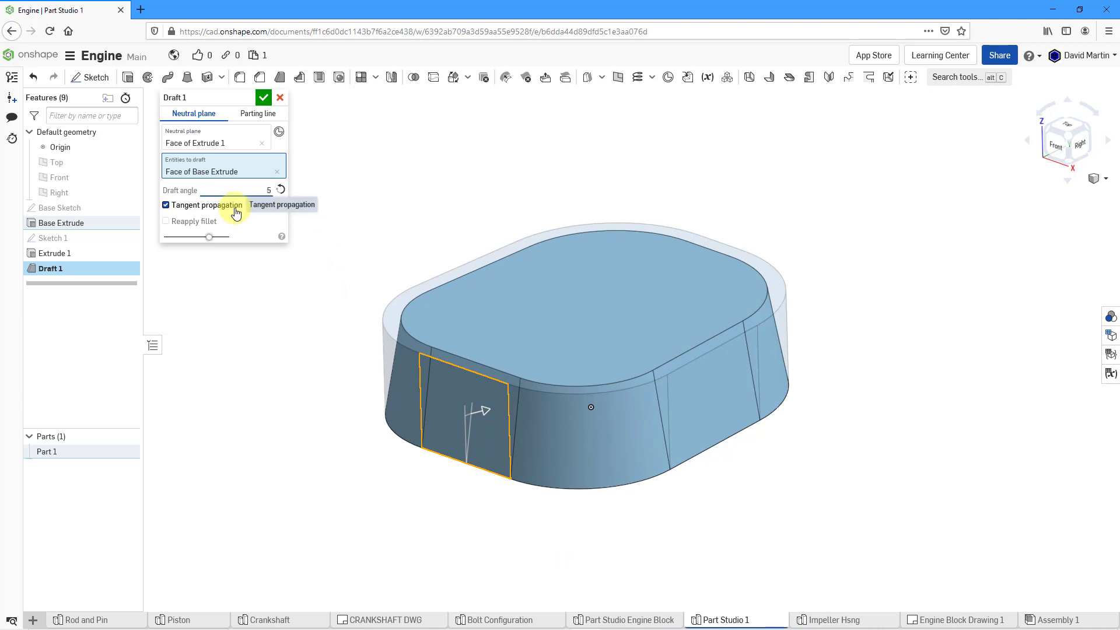
key("Return")
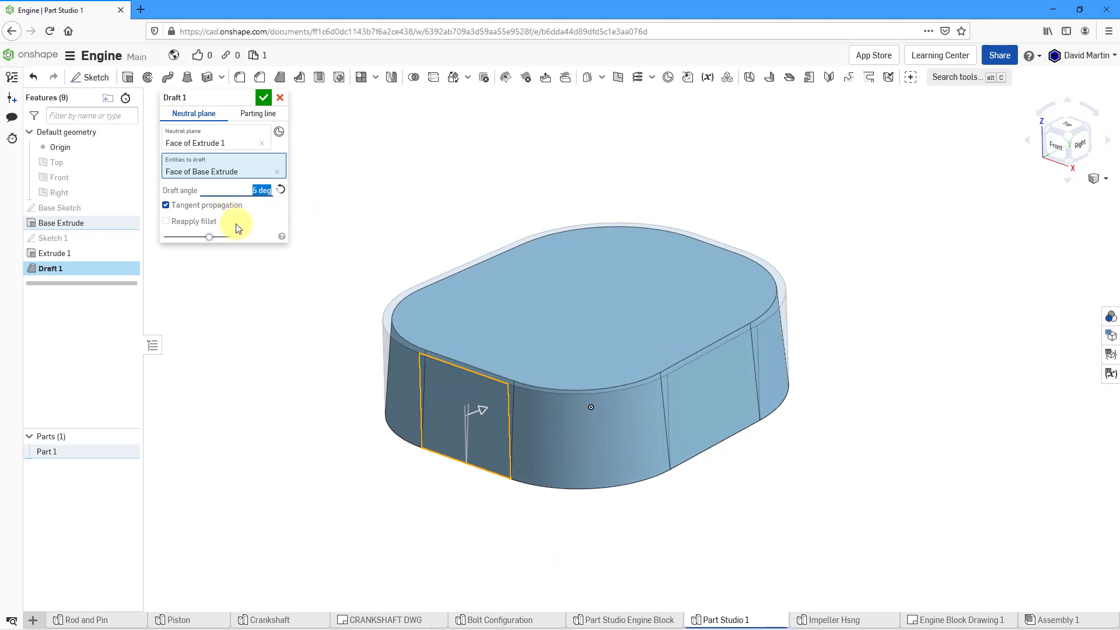
left_click(261, 102)
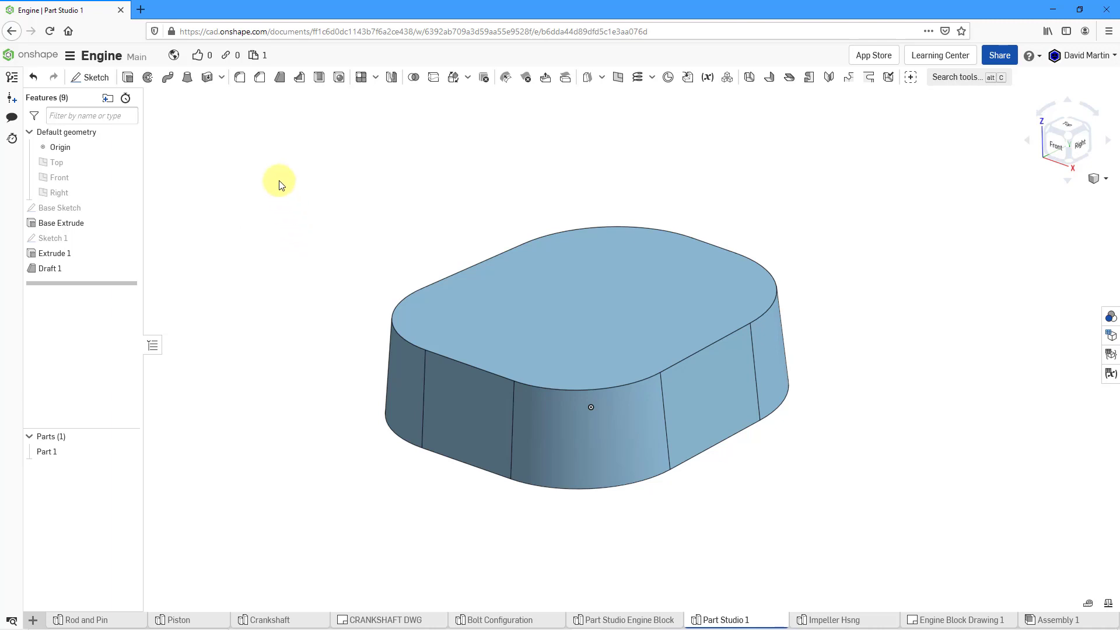
Step: Fillet the top outer edge of the base with a 35 mm radius and tangent propagation
left_click(239, 77)
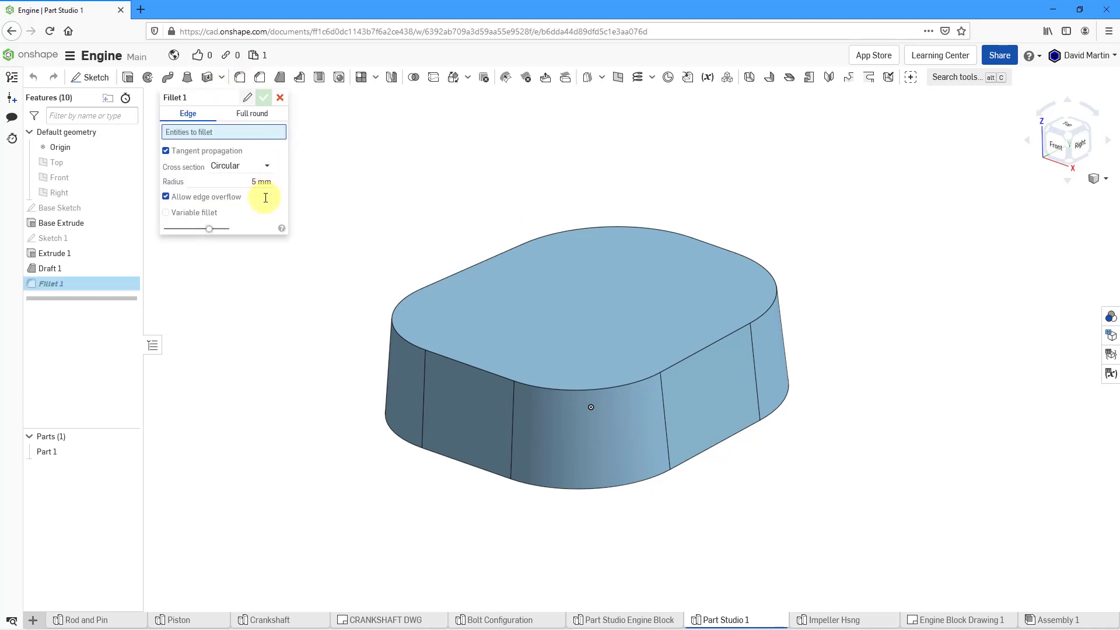
left_click(466, 369)
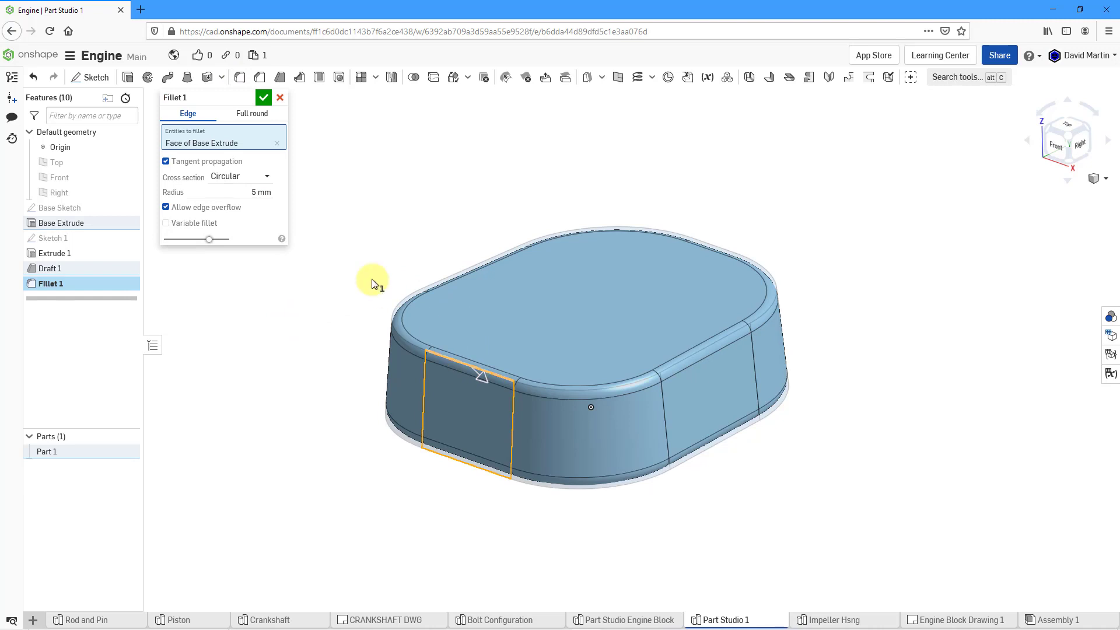
left_click(276, 144)
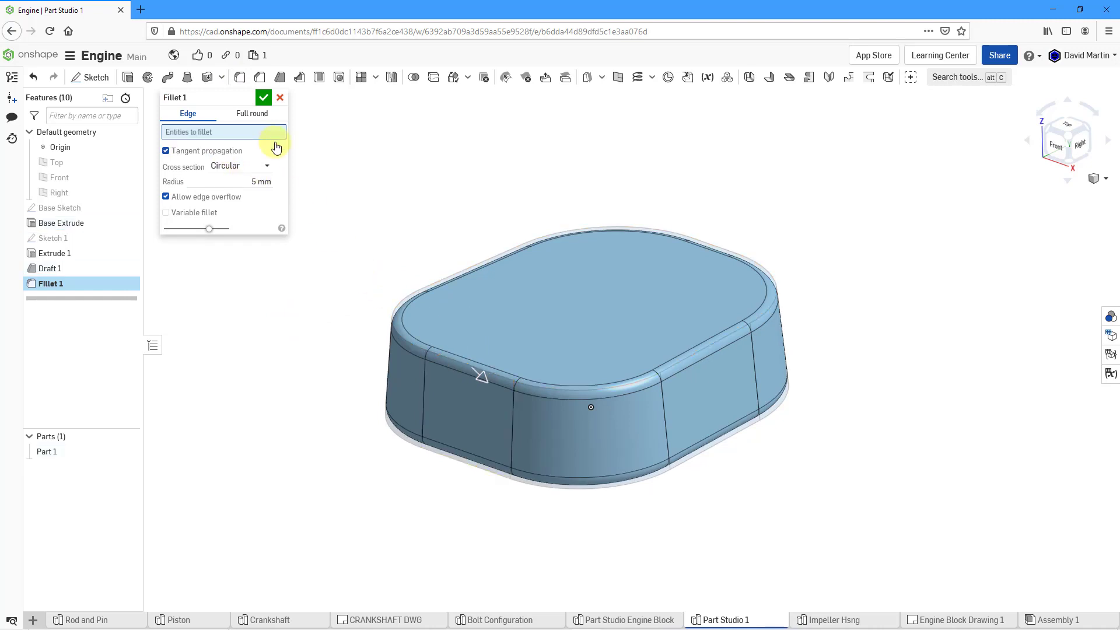
left_click(467, 363)
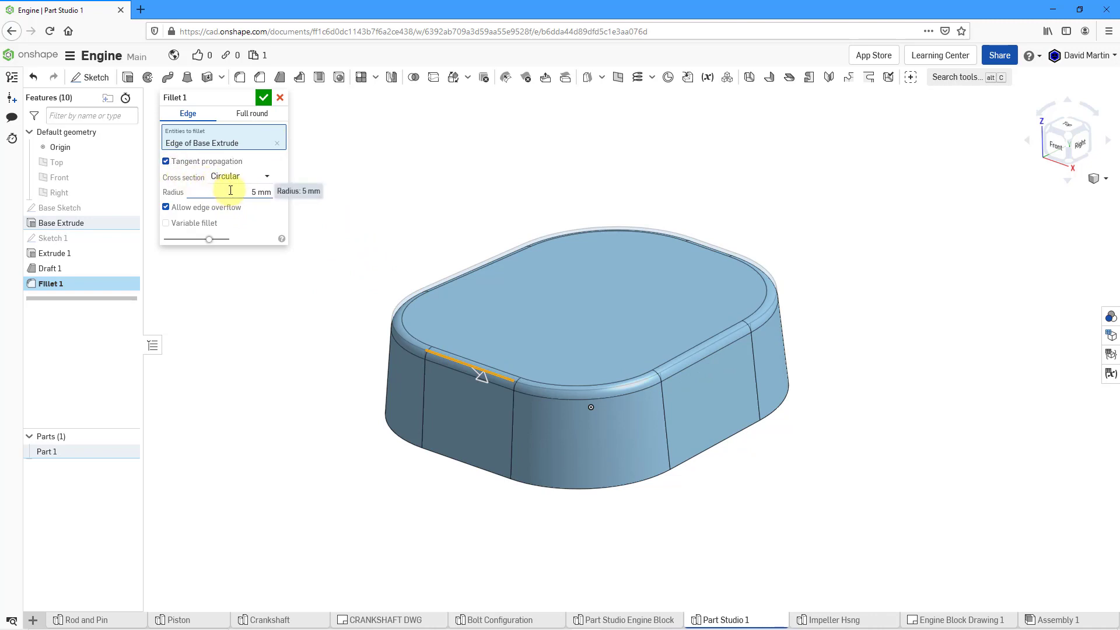
left_click(230, 191)
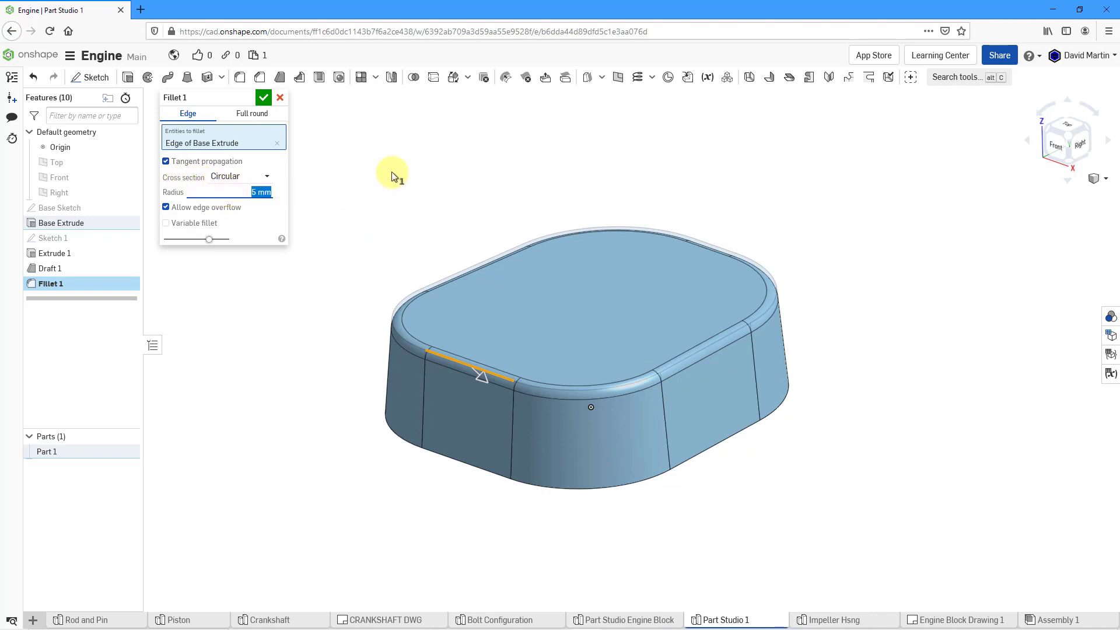
type("35")
key("Return")
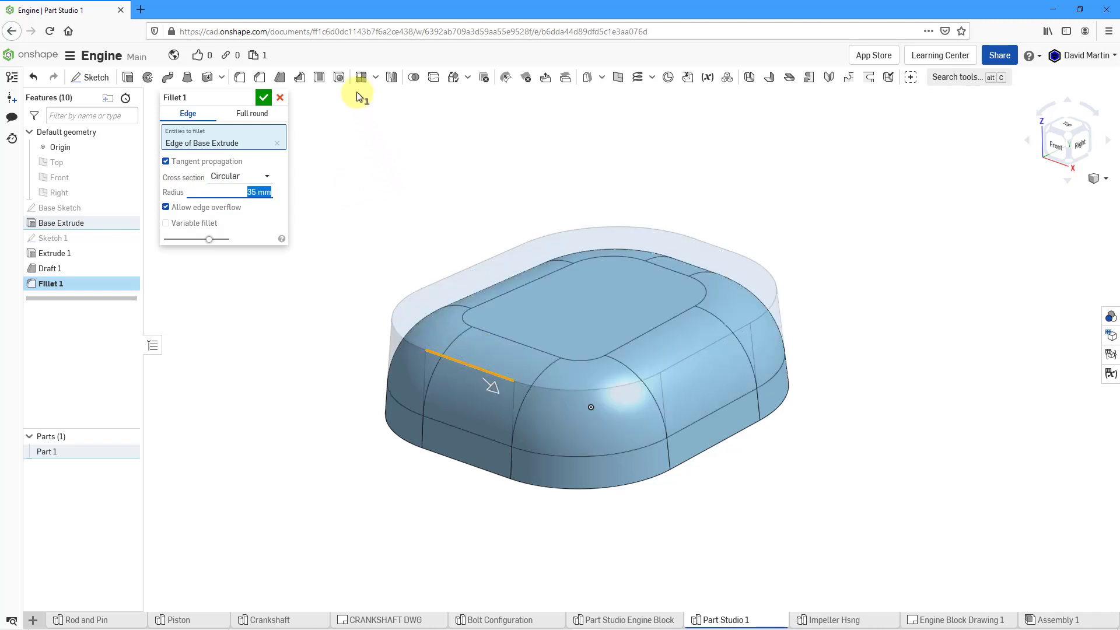
left_click(264, 98)
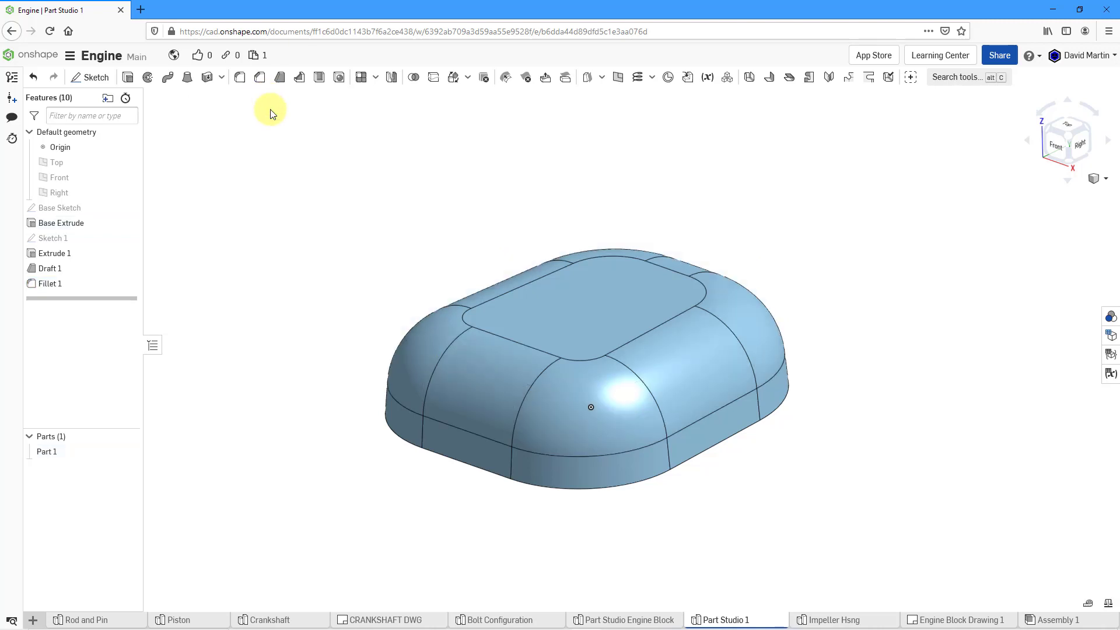
Step: Place a counterbored through hole at the top face's centre, with 30 mm hole diameter, 70 mm counterbore diameter and 35 mm counterbore depth
right_click_drag(550, 270, 549, 324)
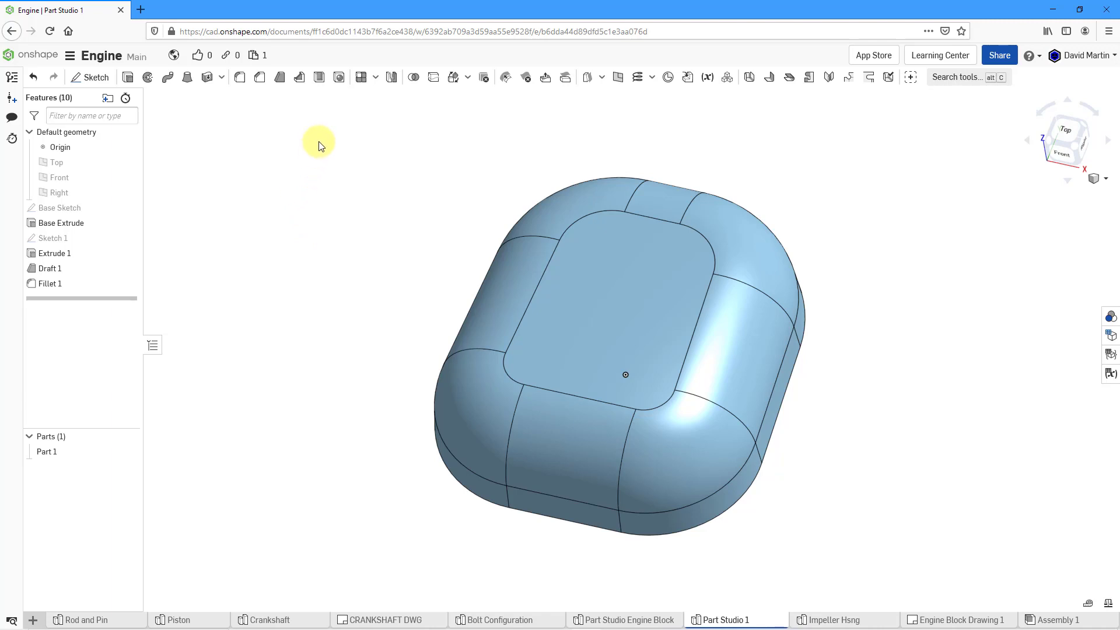
left_click(339, 77)
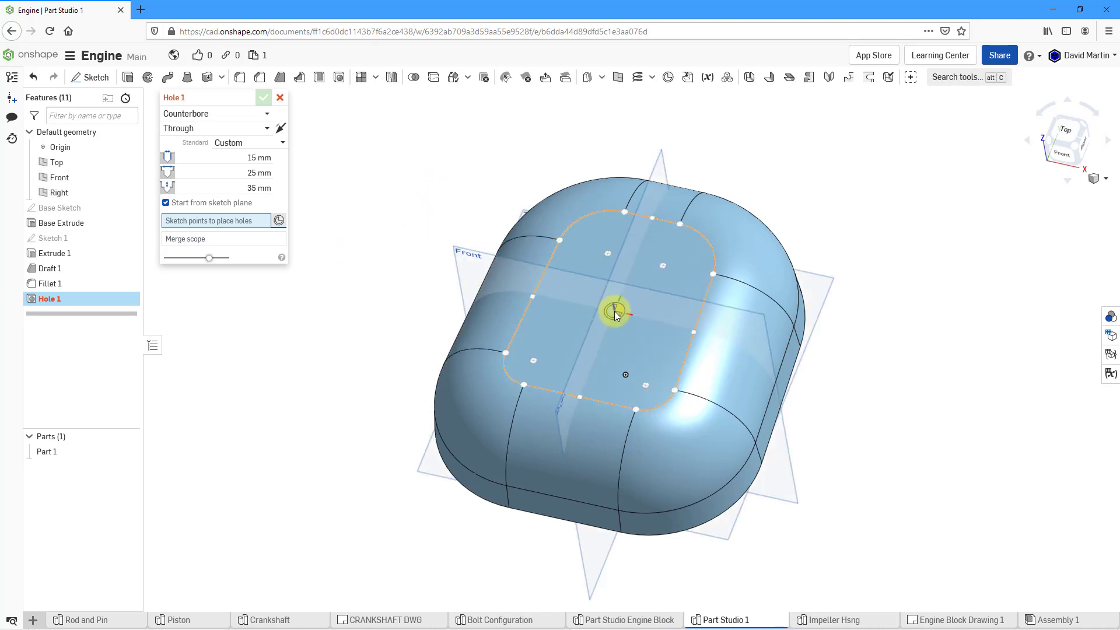
left_click(616, 313)
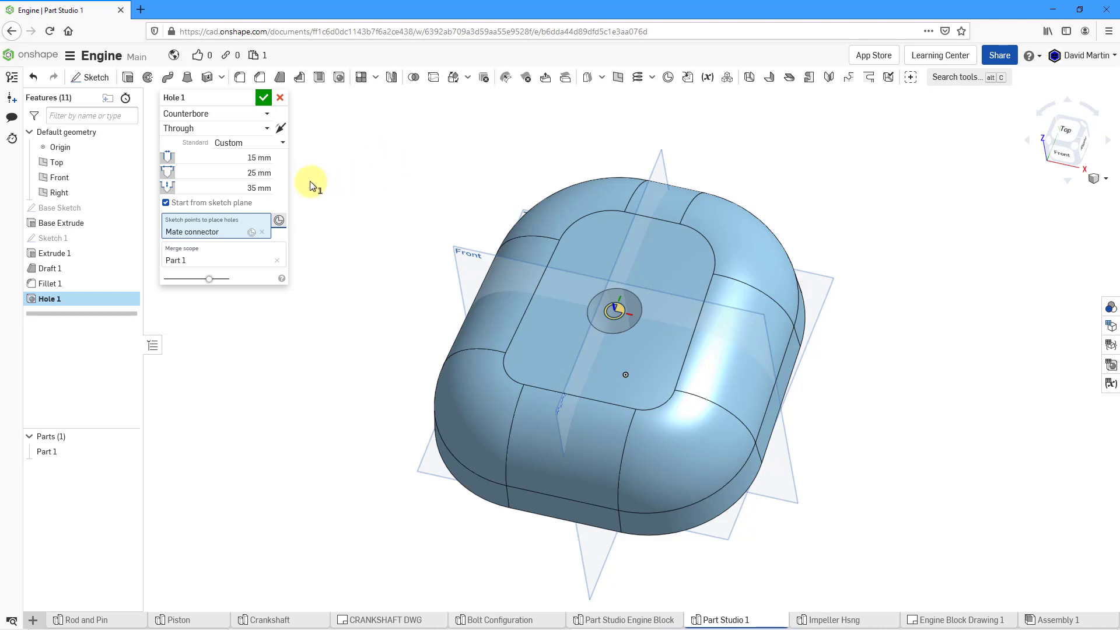
left_click(243, 173)
type("70")
key("Return")
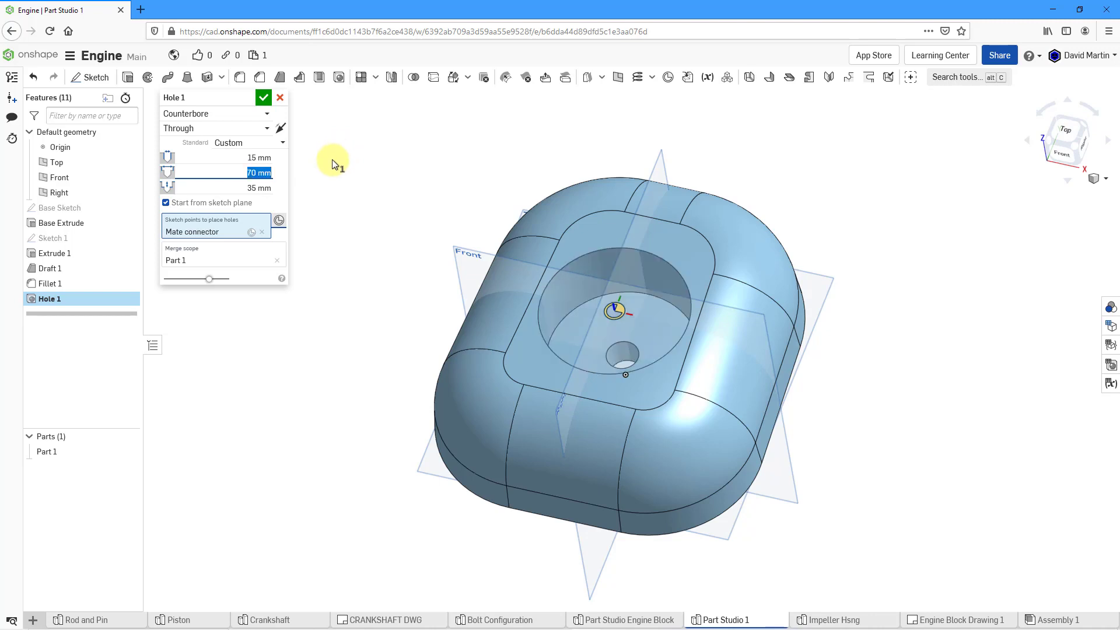
left_click(261, 157)
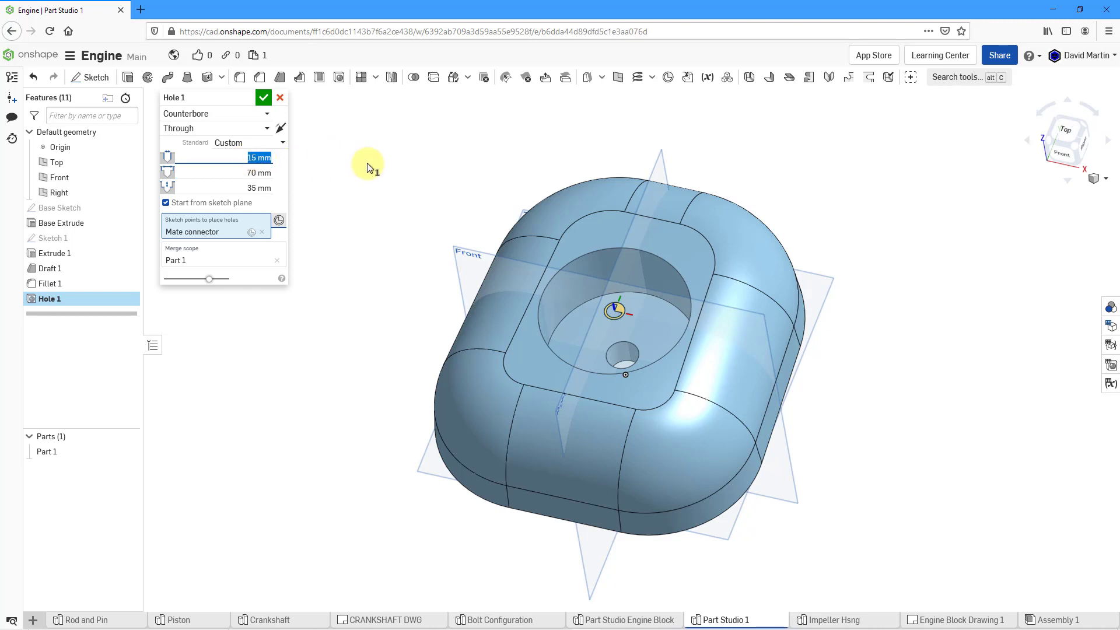
type("30")
key("Return")
mouse_move(599, 317)
right_mouse_down()
mouse_move(630, 220)
mouse_move(609, 272)
mouse_move(610, 319)
mouse_move(598, 324)
right_mouse_up()
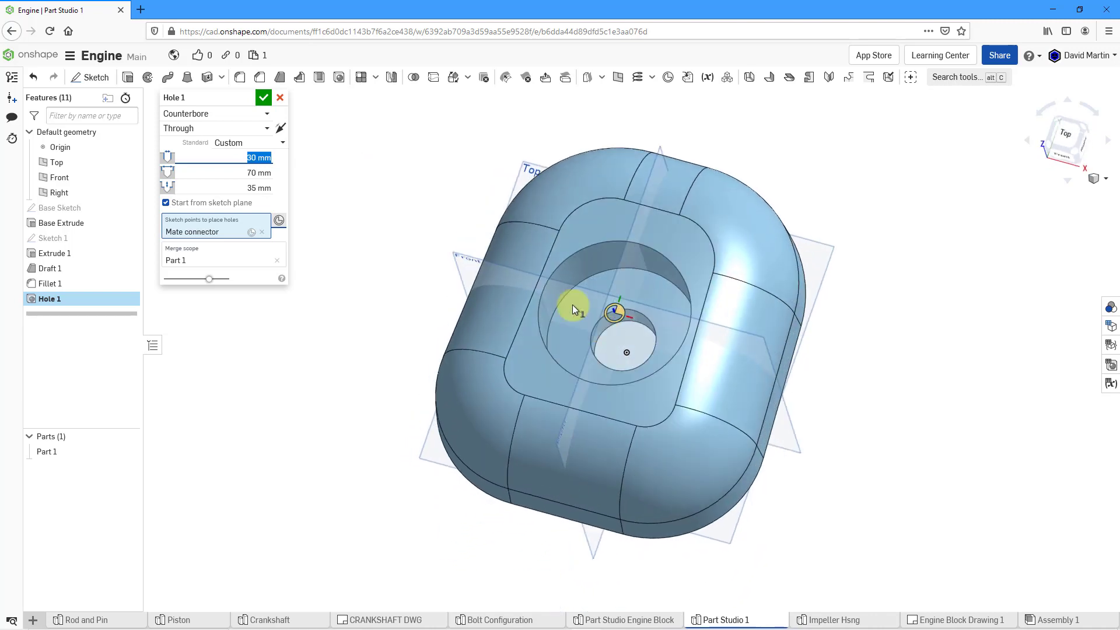
Step: Rename the hole feature Spark Plug Hole, accept it, and hide the planes
left_click(247, 100)
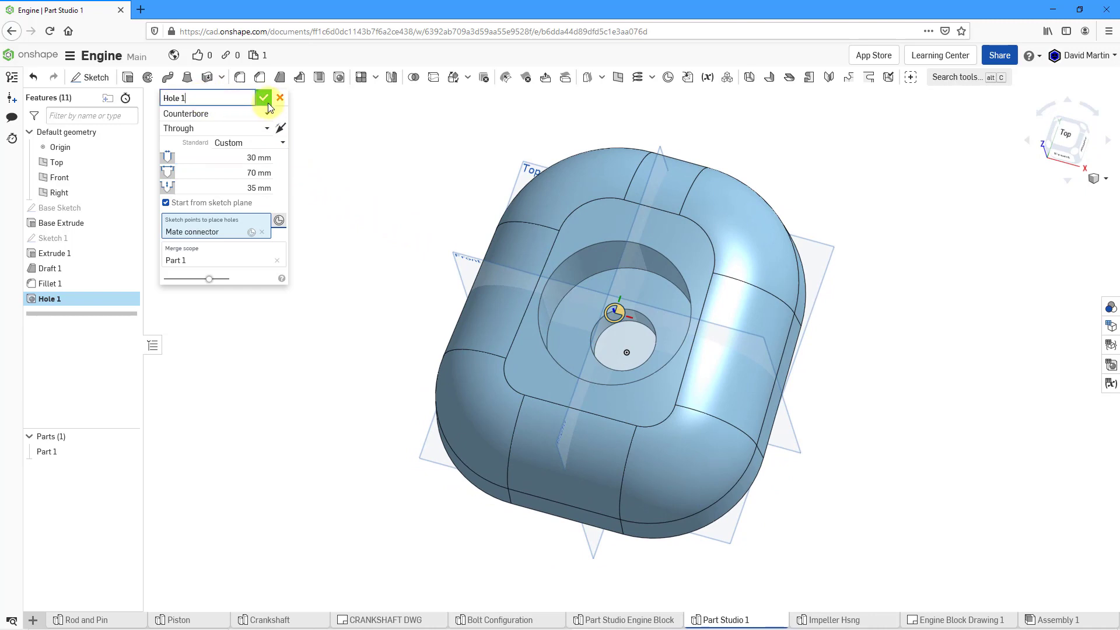
key("BackSpace")
key("BackSpace")
key("Home")
type("Spark Plug")
left_click(263, 100)
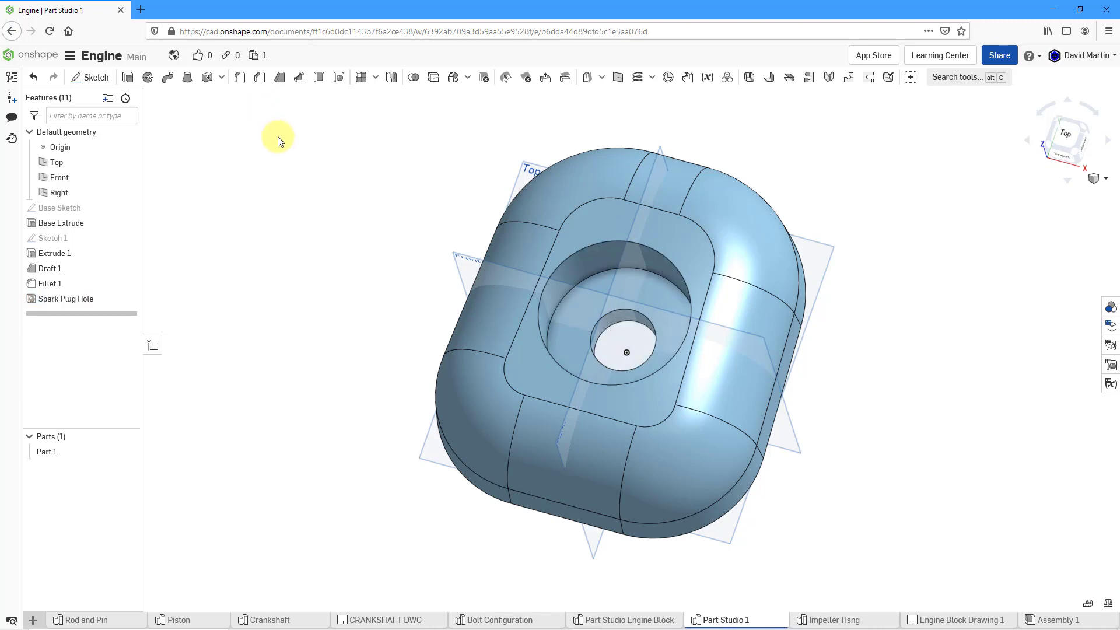
key("p")
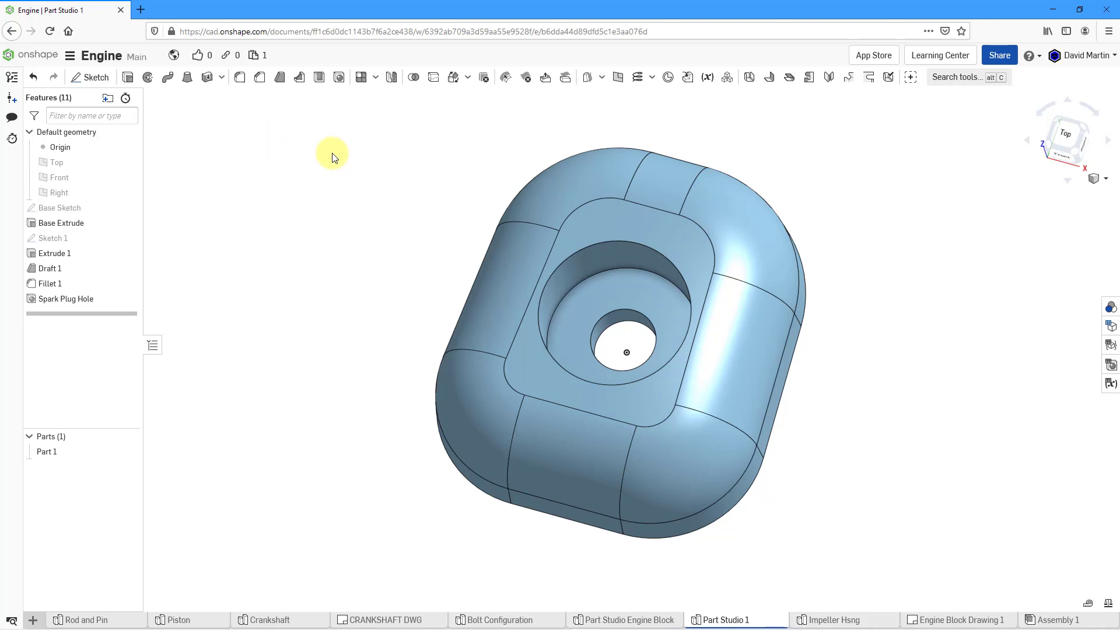
Step: Show the planes, start a new sketch on the Right plane, and view it normal to the sketch plane
right_click_drag(551, 260, 503, 175)
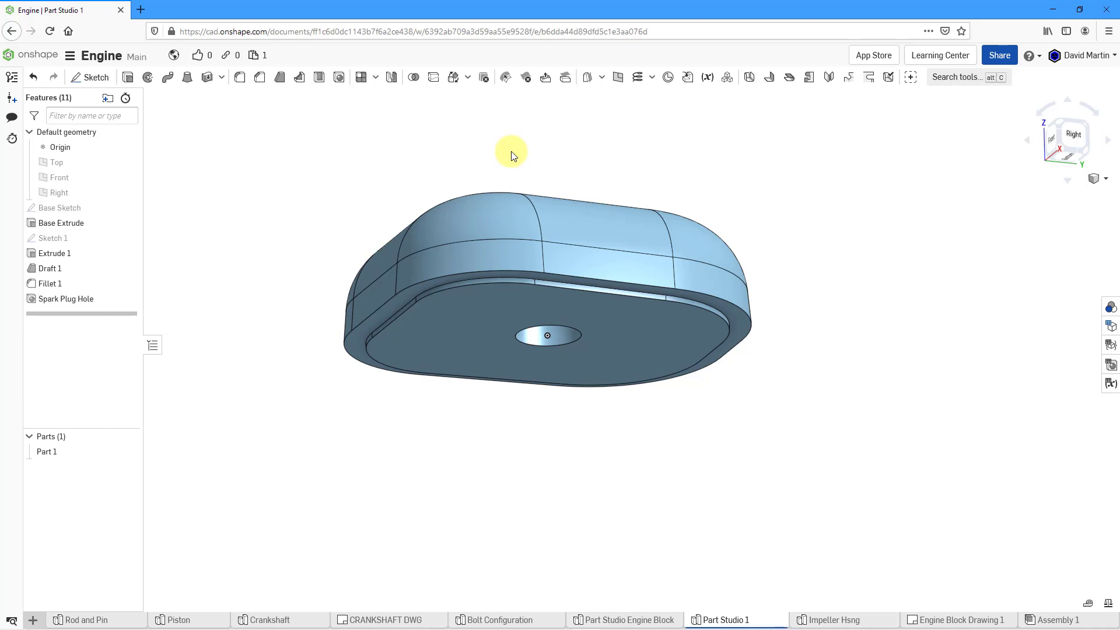
key("p")
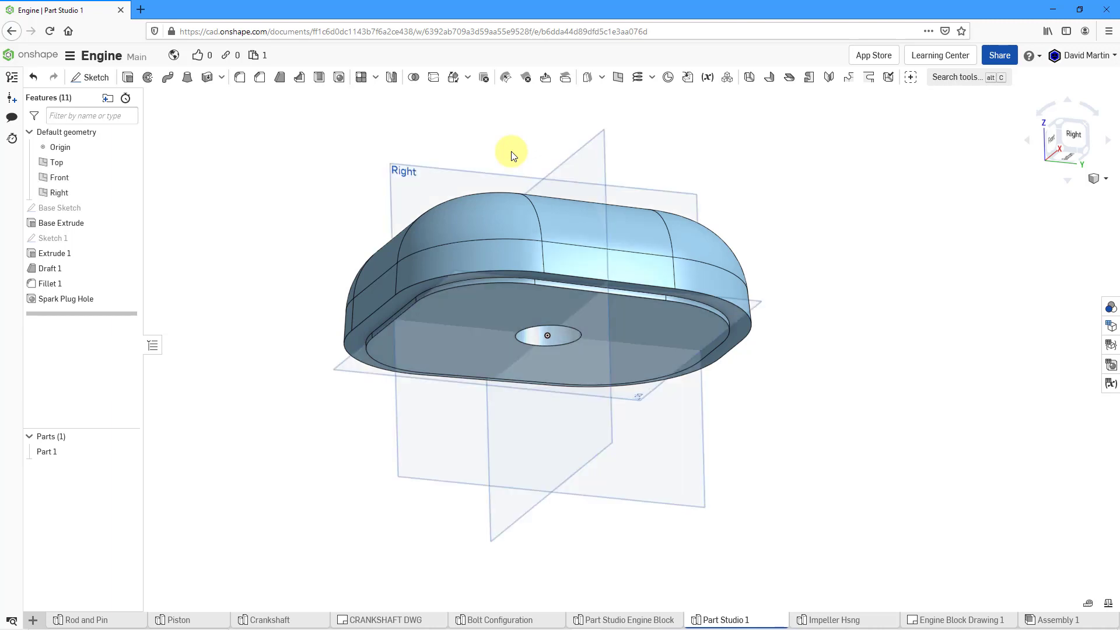
left_click(455, 171)
right_click(457, 149)
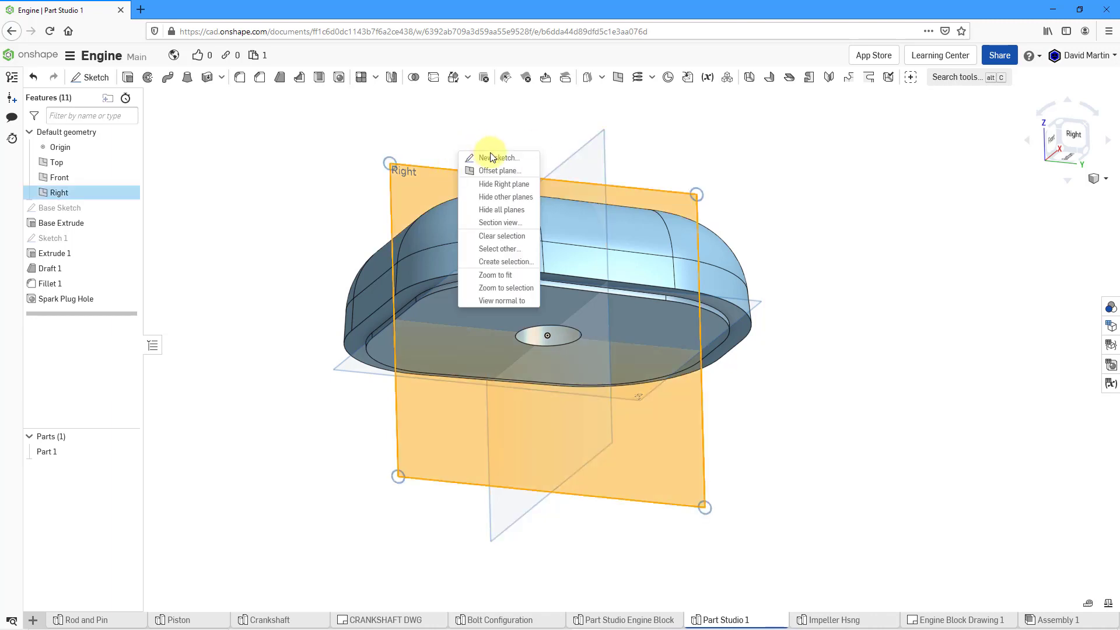
left_click(497, 158)
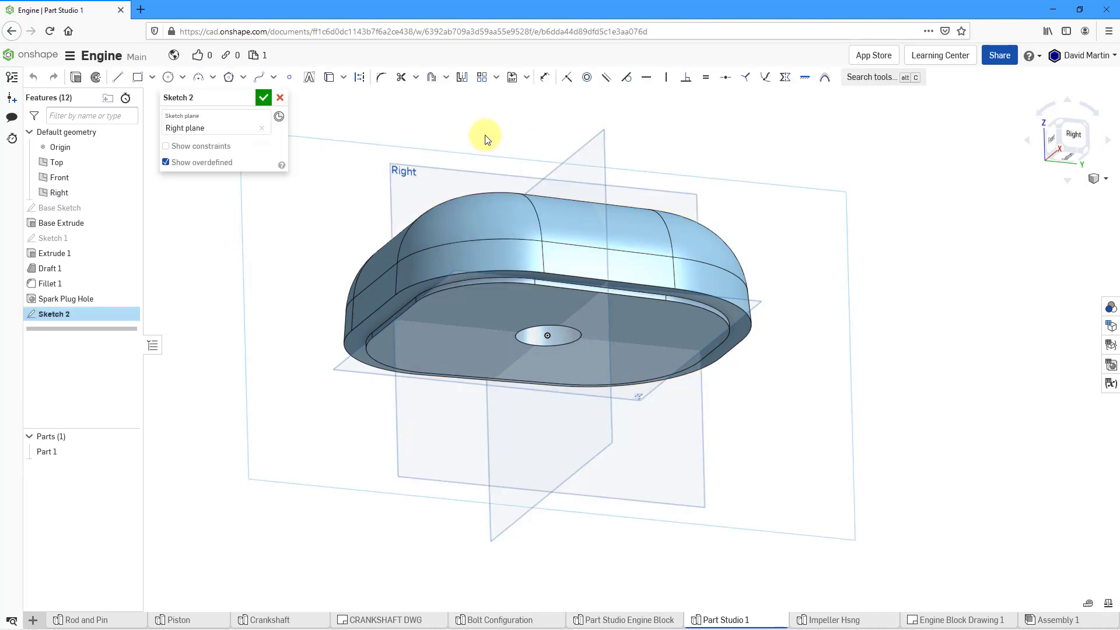
right_click(487, 136)
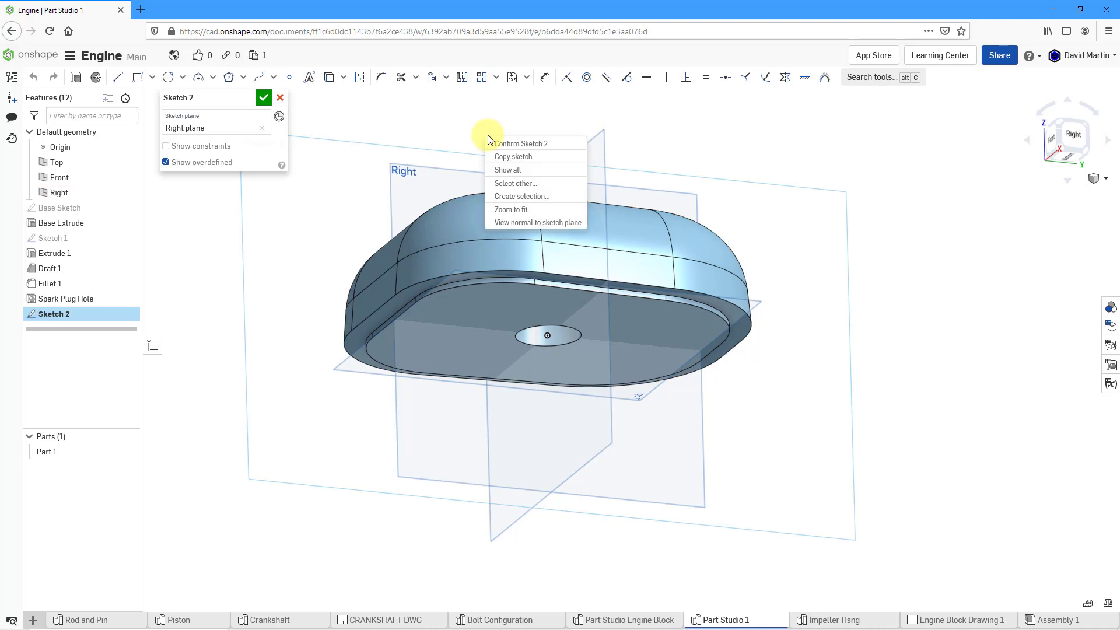
left_click(528, 220)
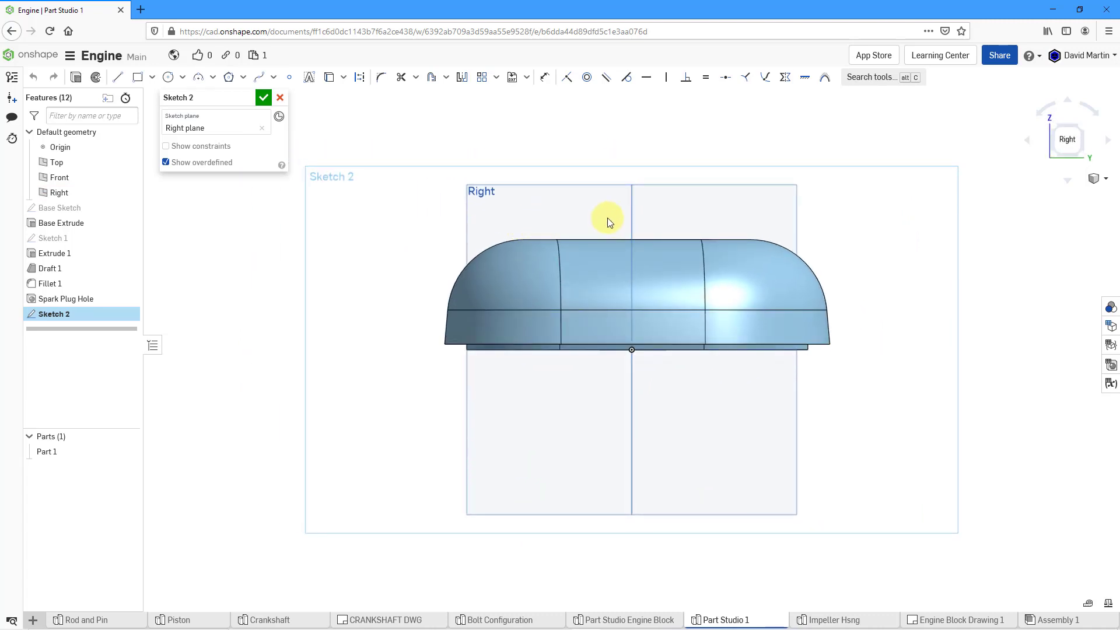
Step: Switch the model display to Translucent so the internal hole edges can be used for sketching
left_click(1105, 181)
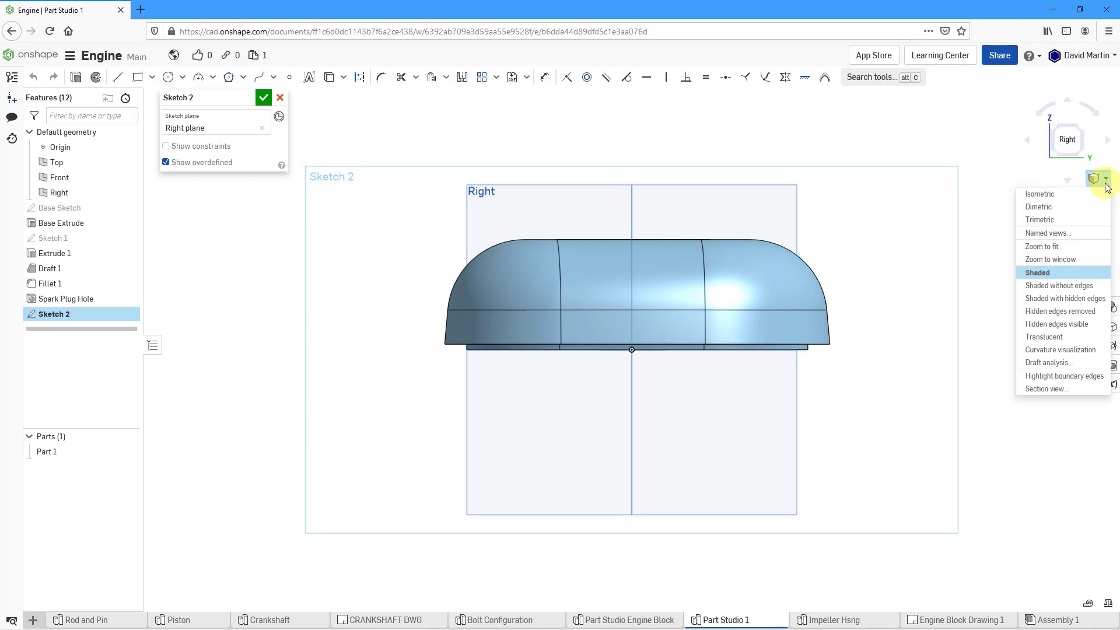
left_click(1045, 337)
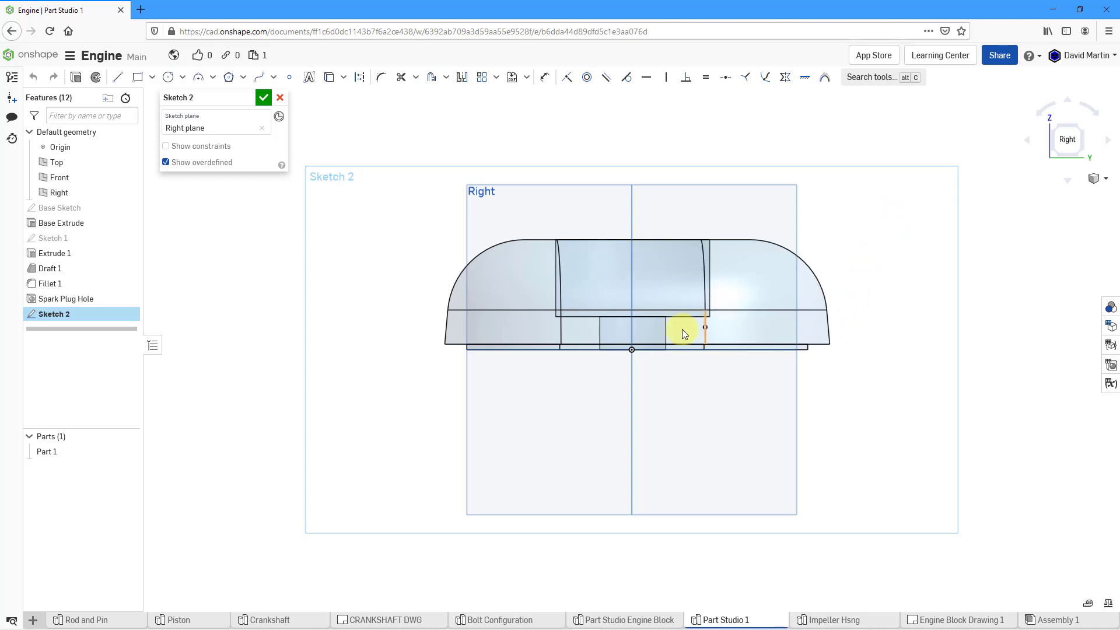
scroll(660, 343, "down", 5)
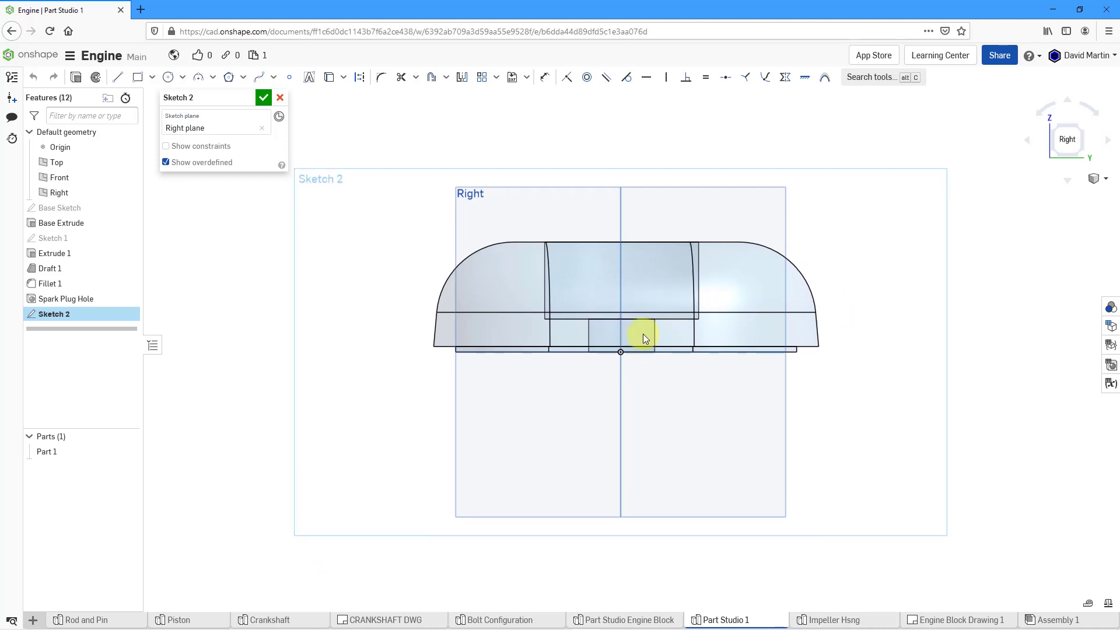
Step: Sketch a vertical construction centreline about 124 mm long through the origin, running from above the part to below its base
scroll(627, 289, "down", 2)
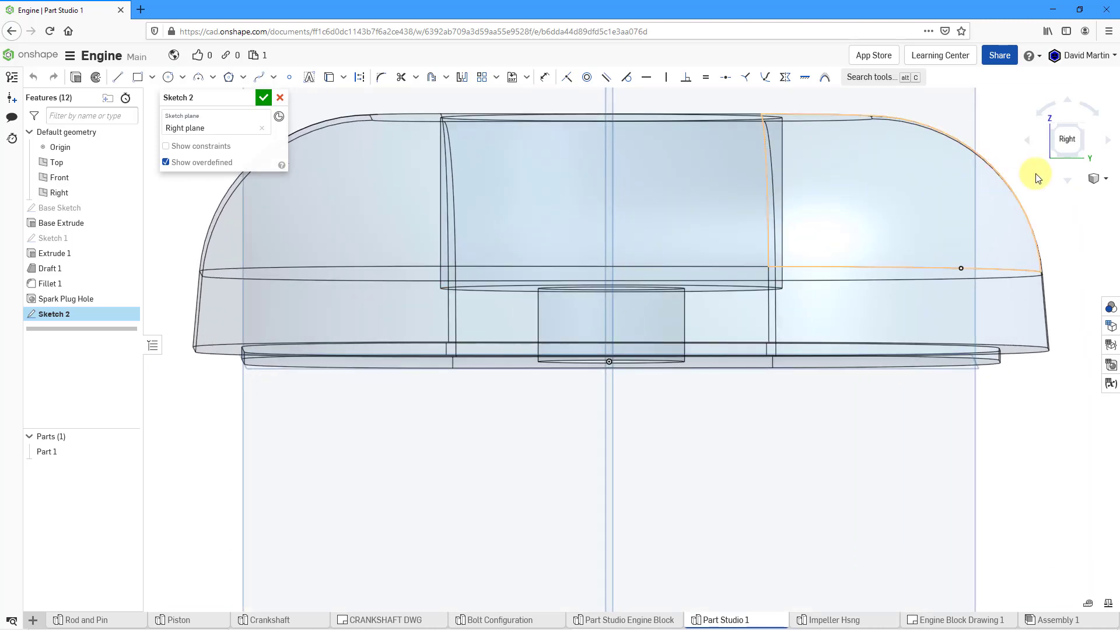
left_click(1068, 142)
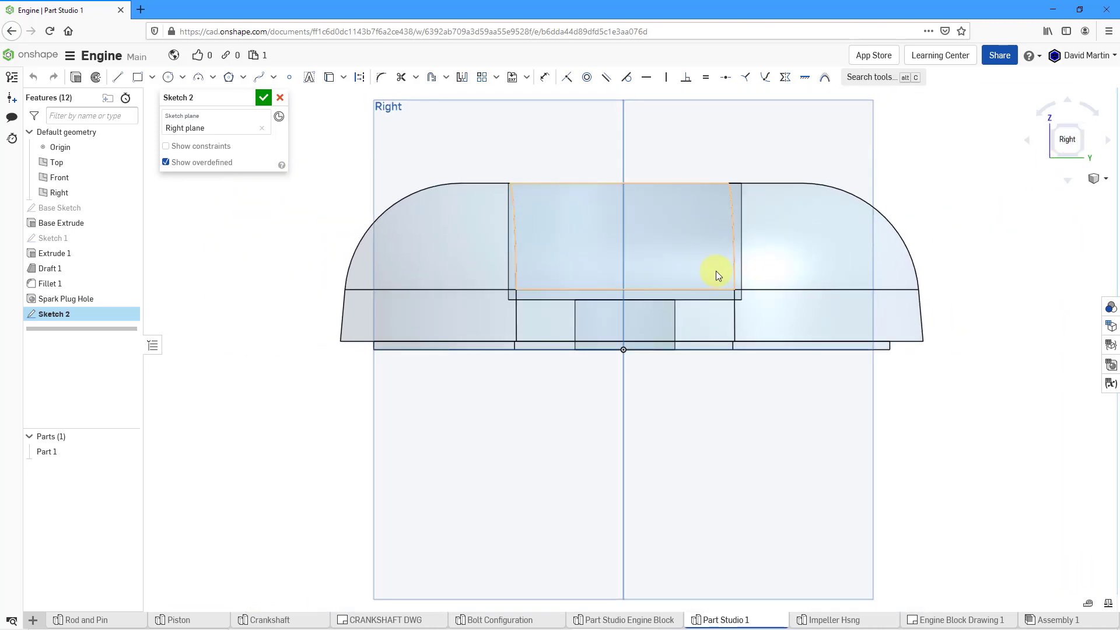
left_click(360, 77)
left_click(119, 78)
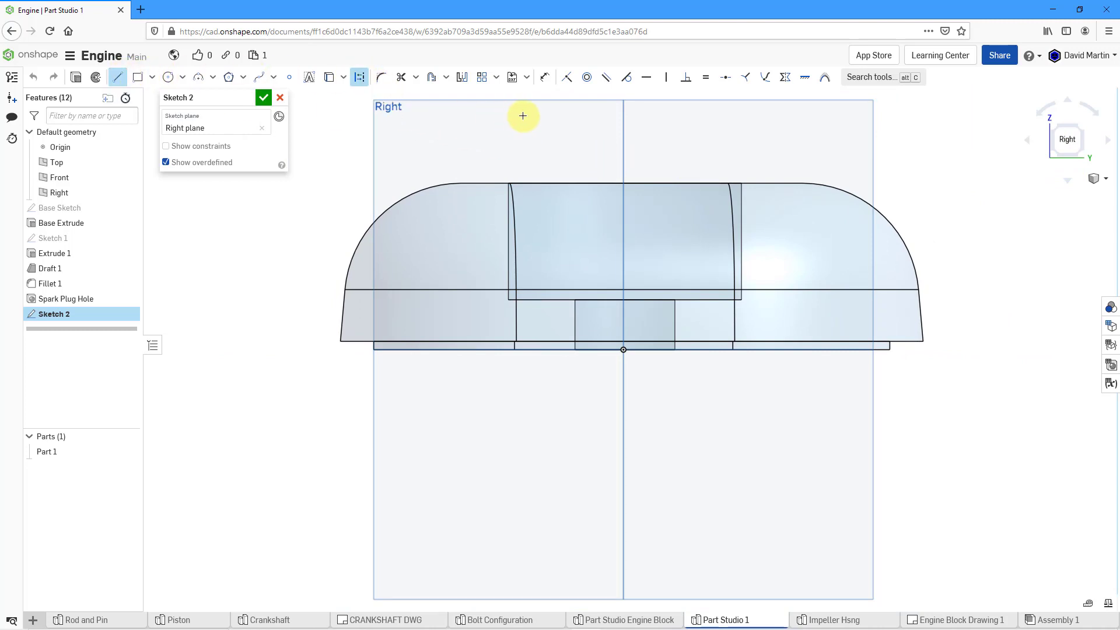
left_click(623, 126)
left_click(623, 537)
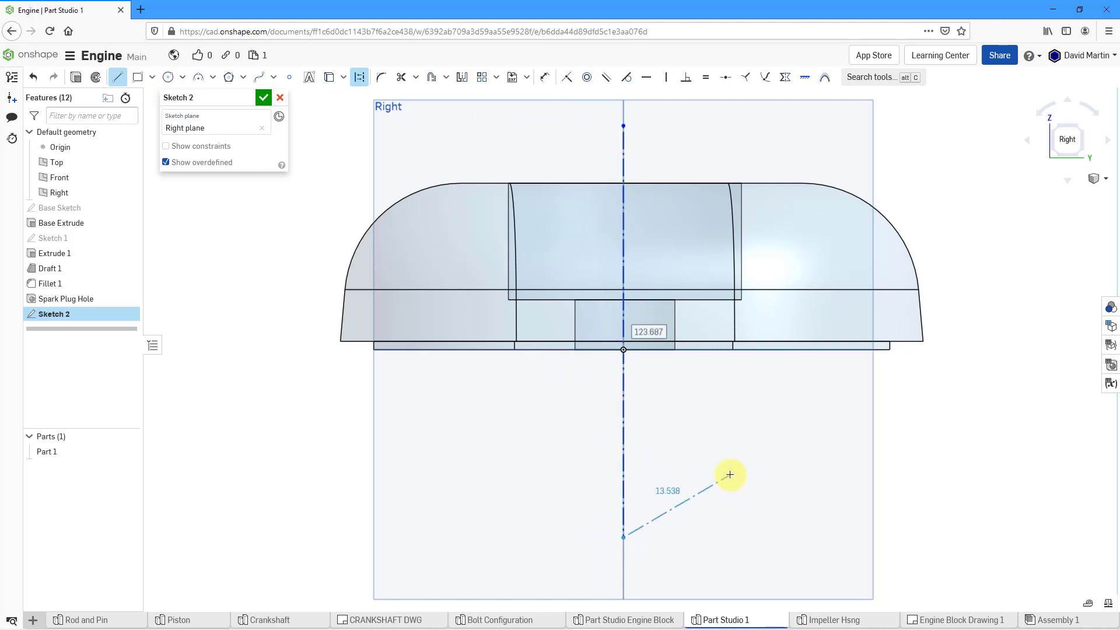
key("Escape")
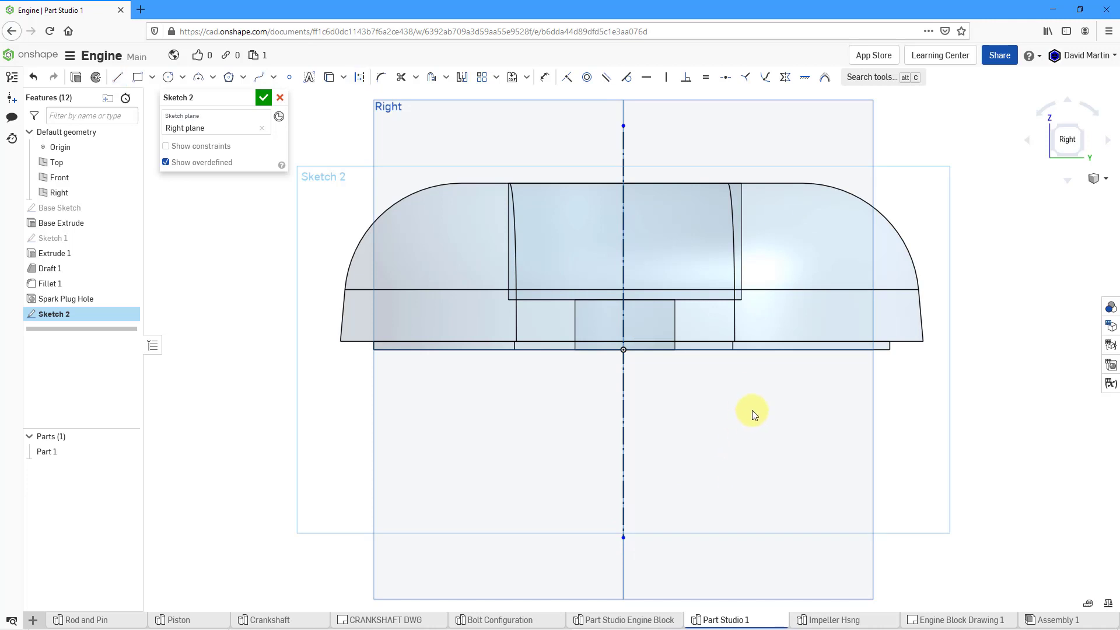
Step: Draw a solid centre-point quarter arc of about 15 mm radius below the base, starting level with the origin and curving outward and down
scroll(751, 410, "up", 2)
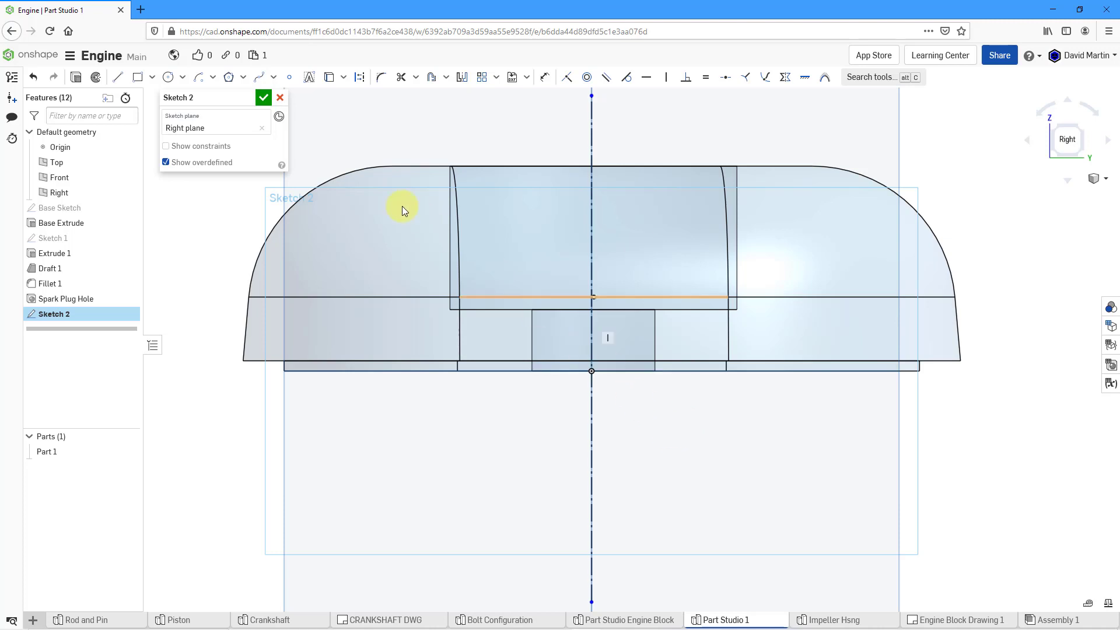
left_click(199, 82)
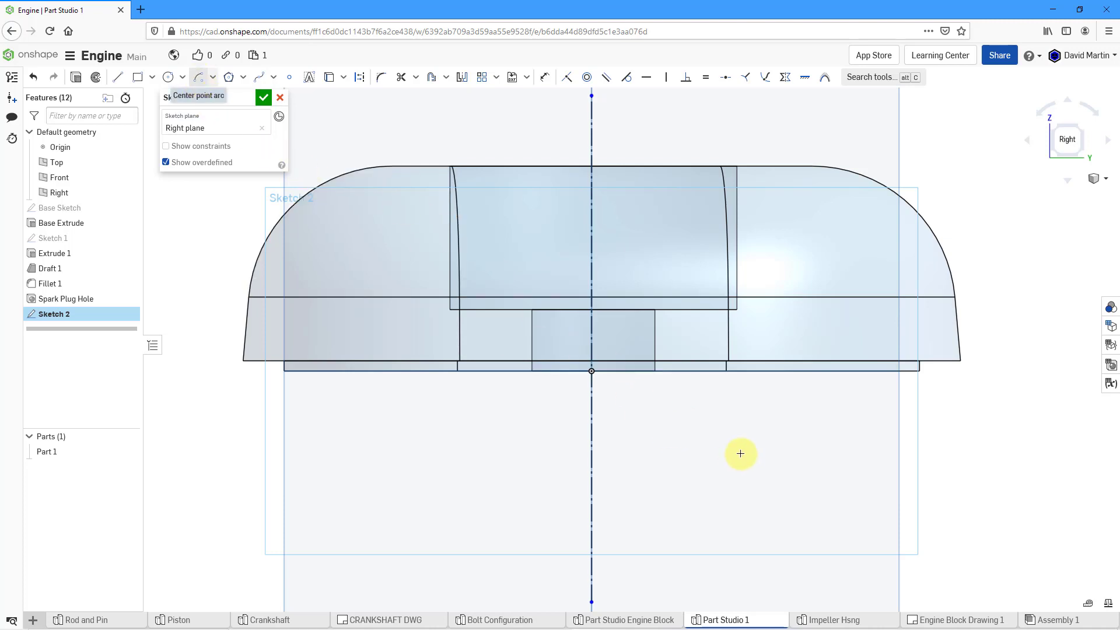
left_click(696, 432)
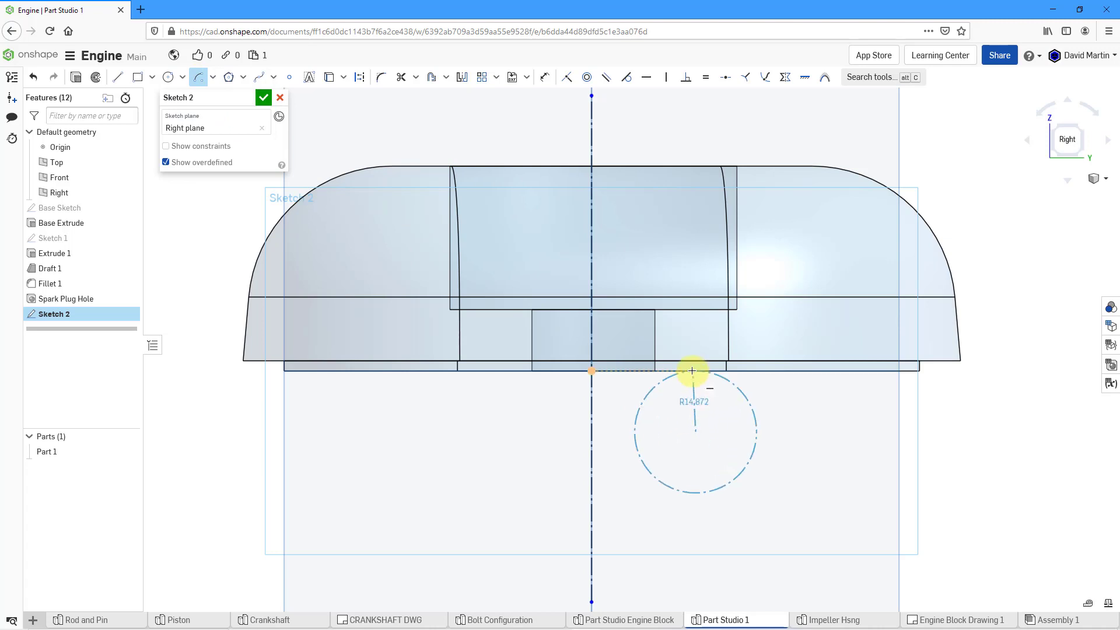
left_click(693, 371)
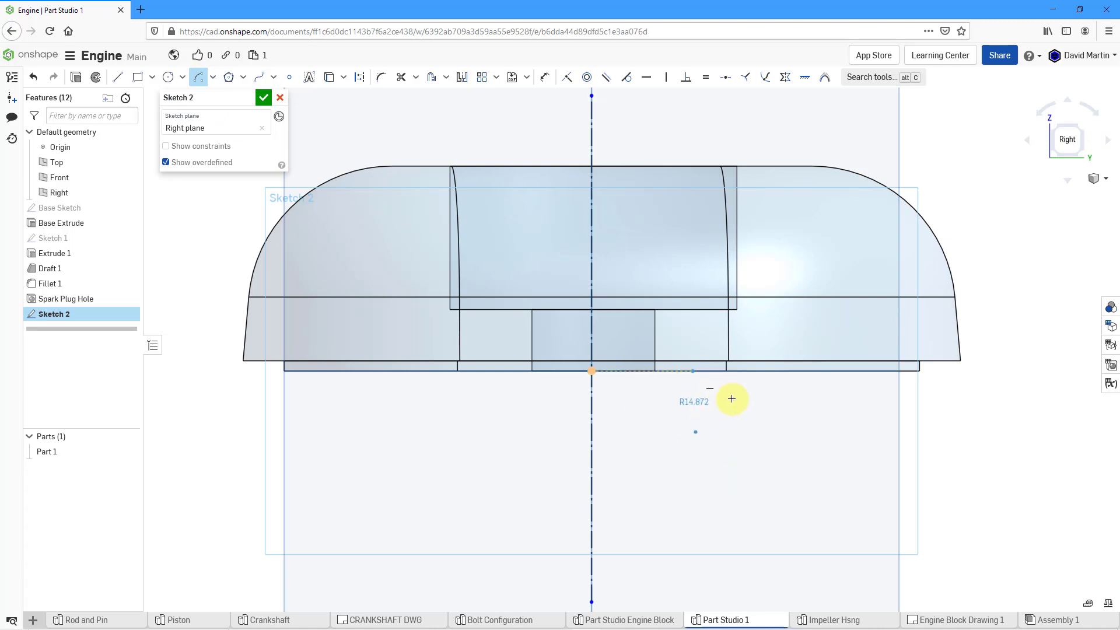
left_click(752, 431)
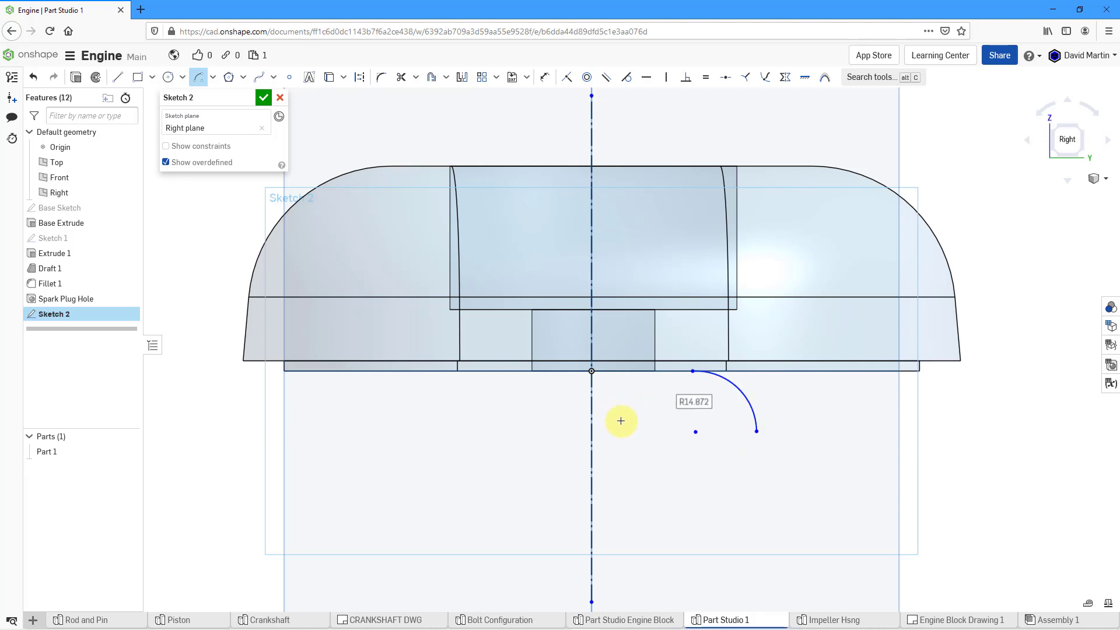
Step: Constrain the arc's upper endpoint vertical to its centre, and its lower endpoint horizontal to the centre
left_click(667, 84)
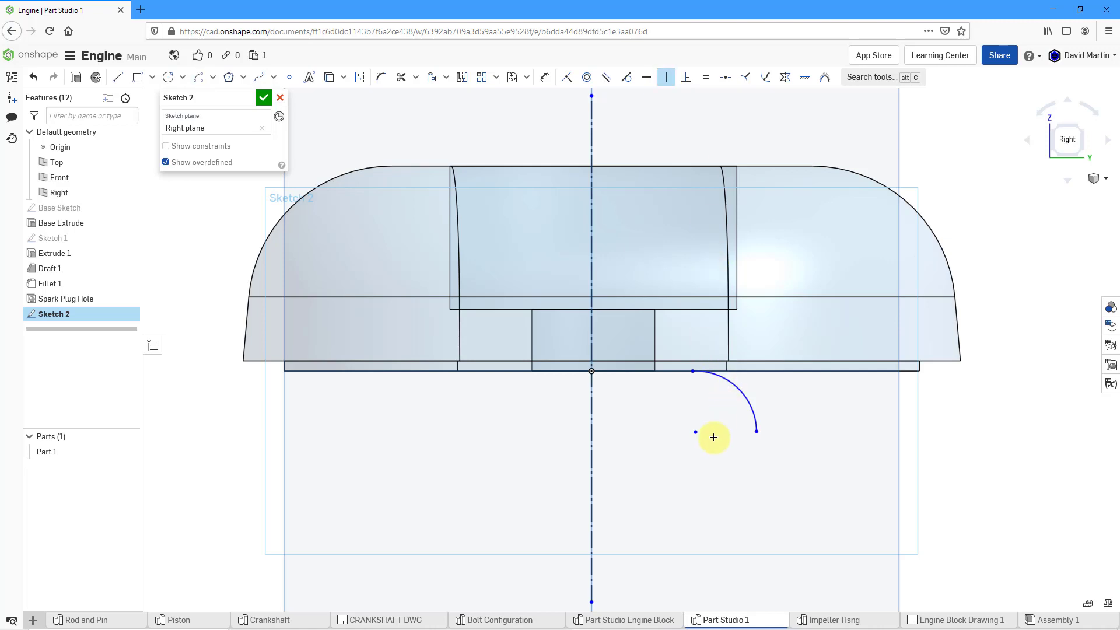
left_click(692, 371)
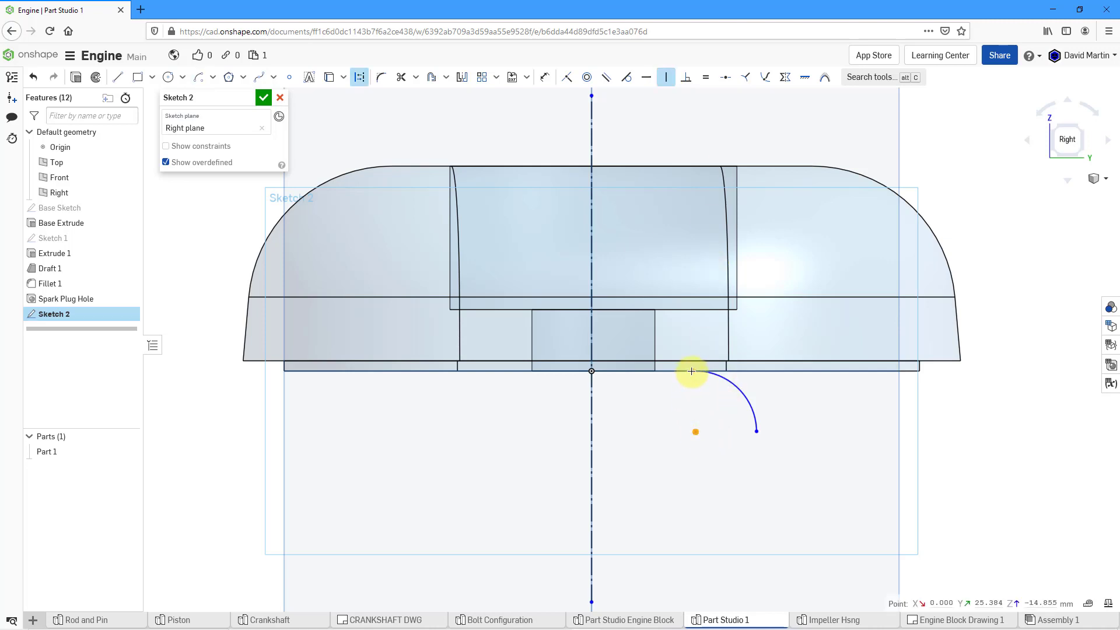
left_click(693, 432)
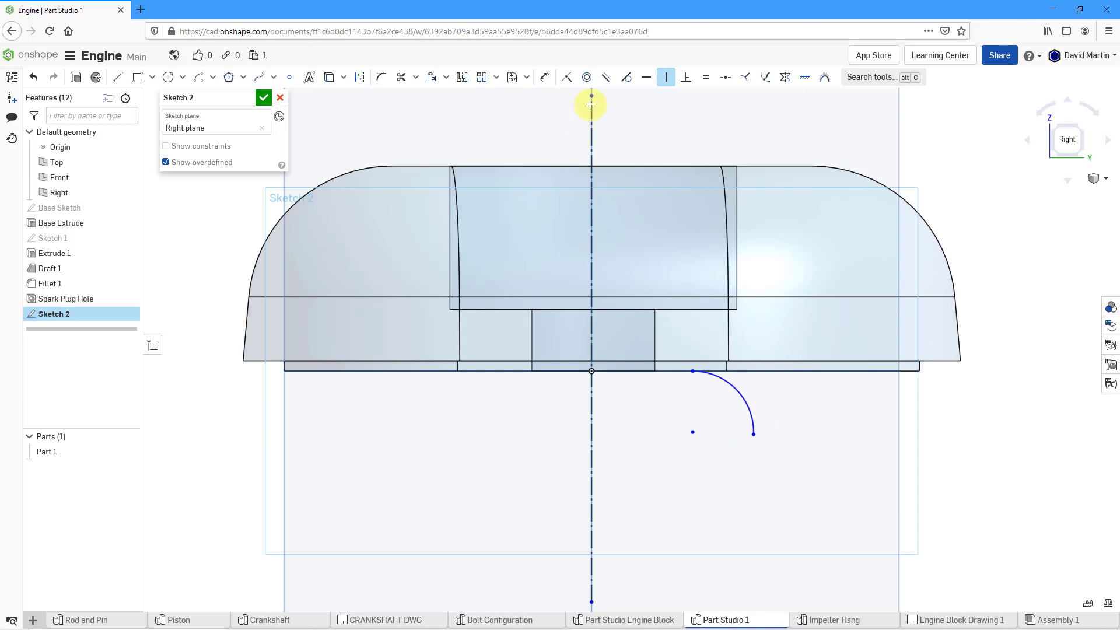
left_click(647, 77)
left_click(692, 433)
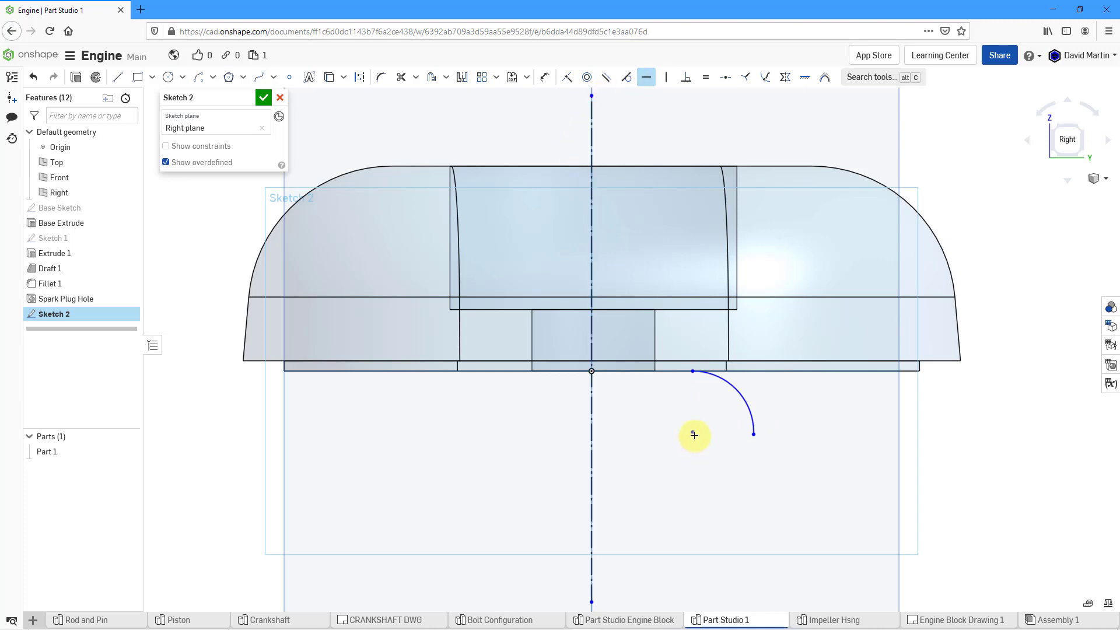
left_click(756, 434)
Step: Close the profile with lines from the arc's lower end about 23 mm outward, about 15 mm up, and about 38 mm back to its upper end
left_click(117, 77)
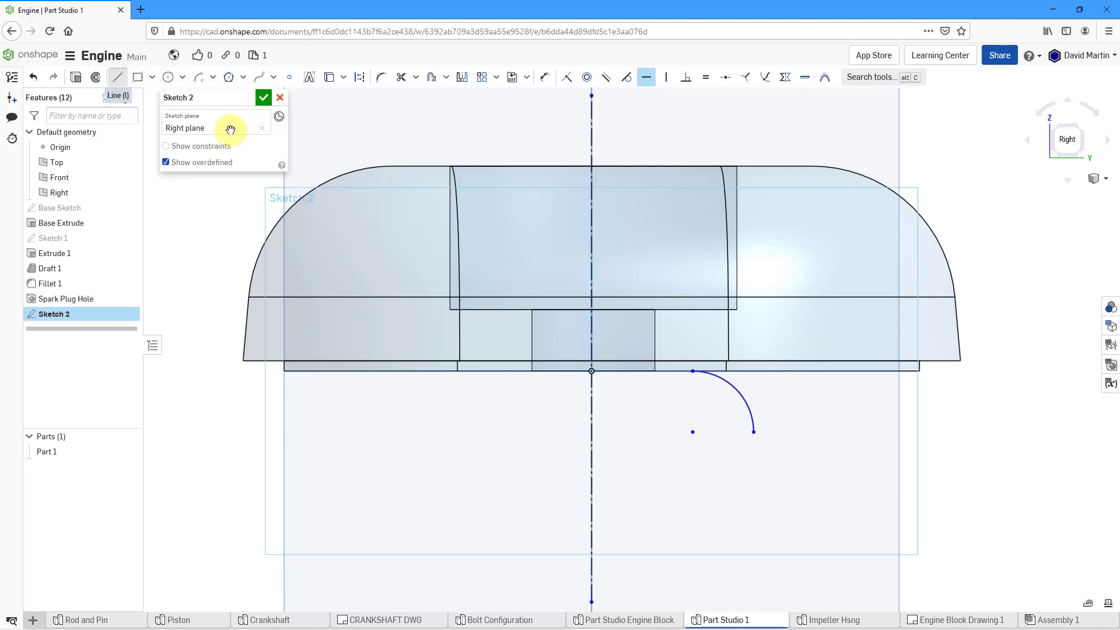
left_click(754, 432)
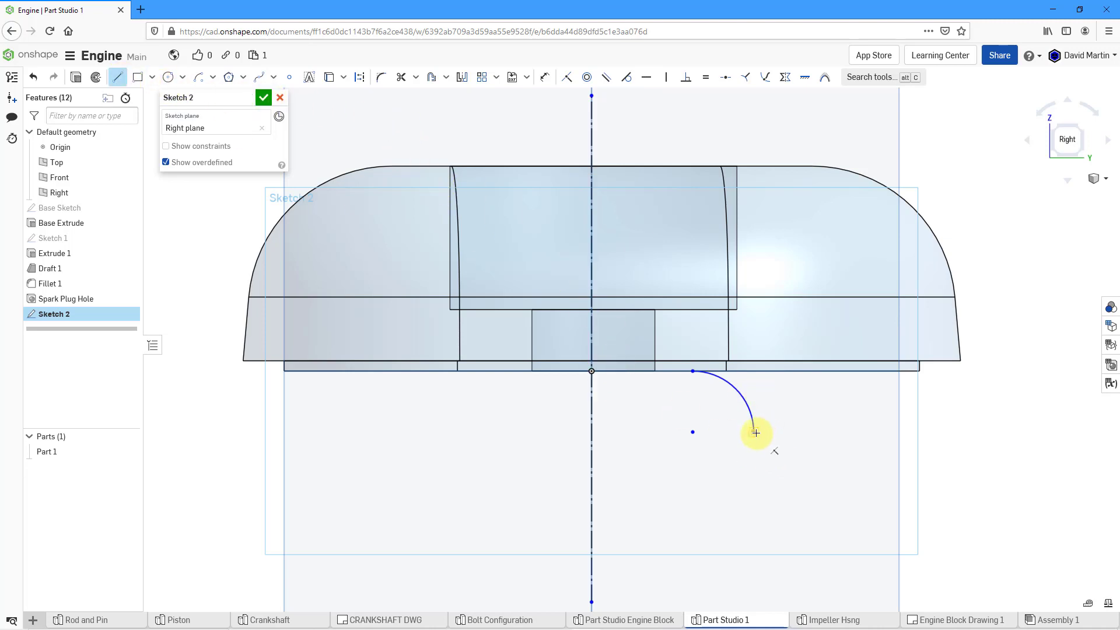
left_click(849, 432)
left_click(850, 371)
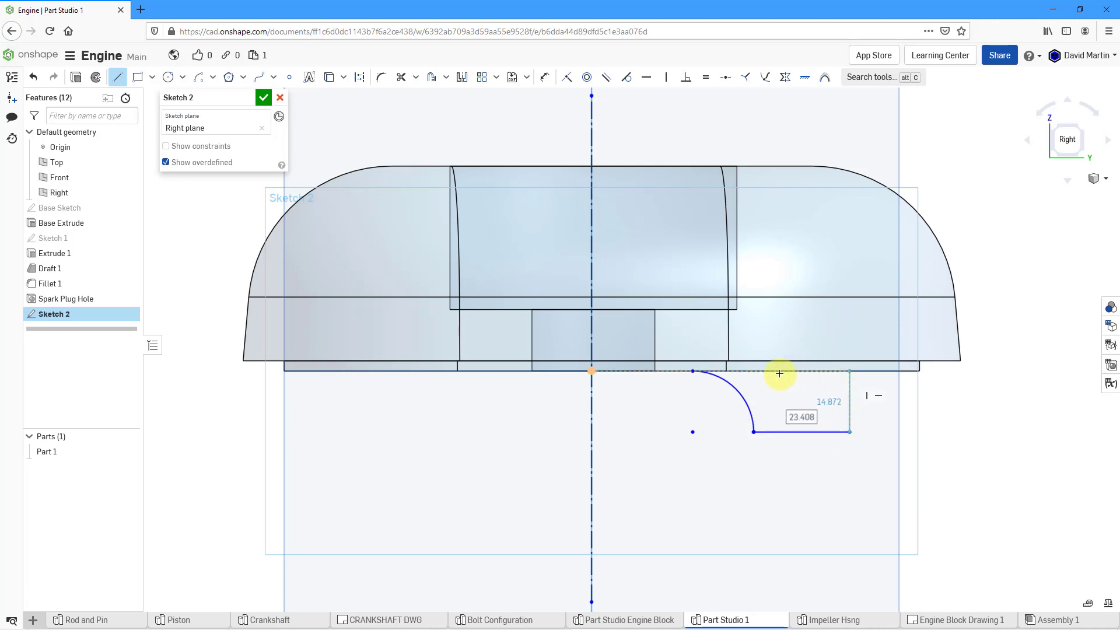
left_click(694, 371)
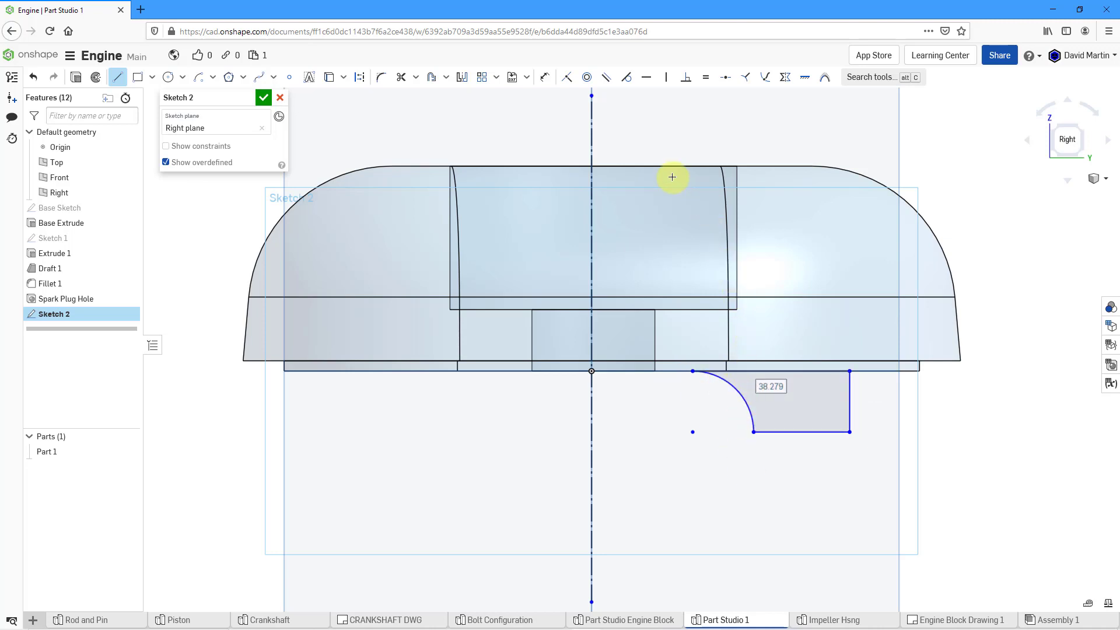
Step: Dimension the profile's outer vertical edge to 18 mm
left_click(544, 79)
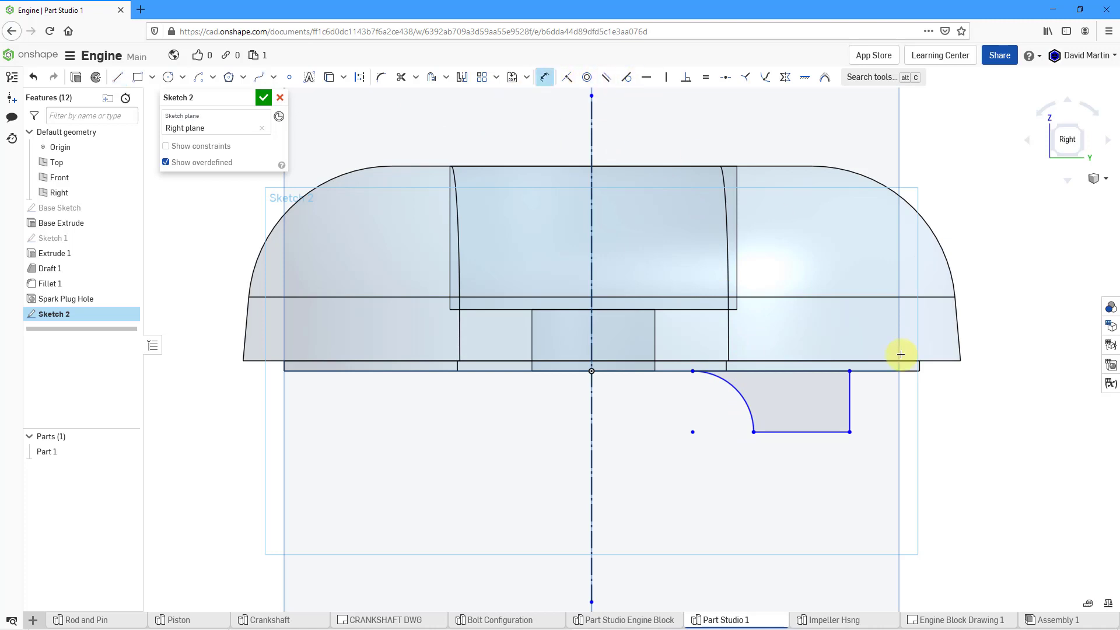
left_click(851, 402)
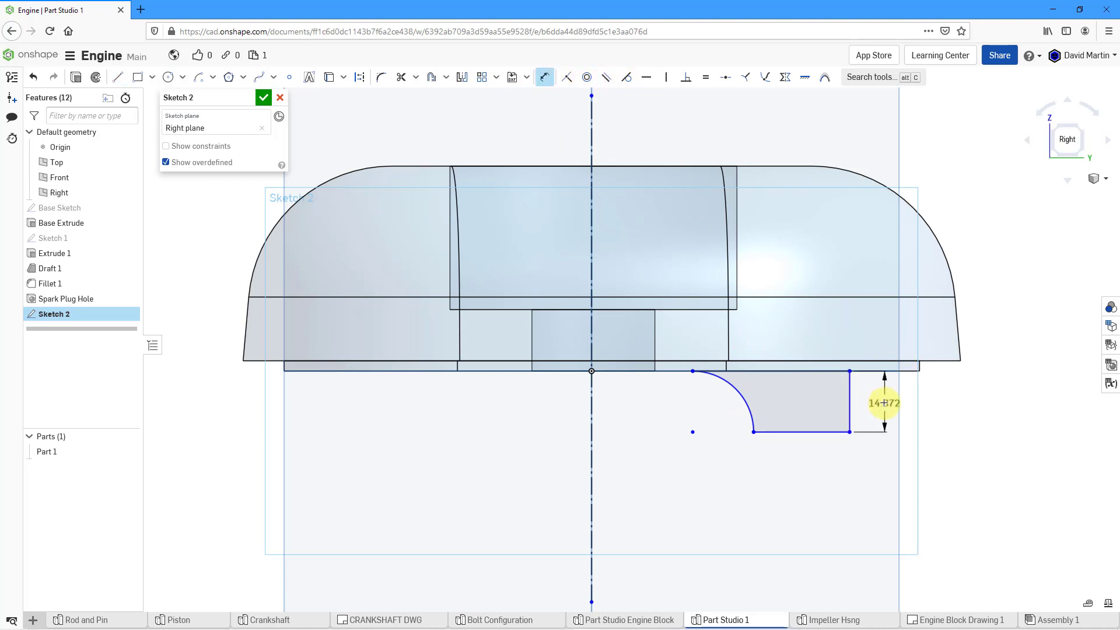
left_click(885, 403)
type("18")
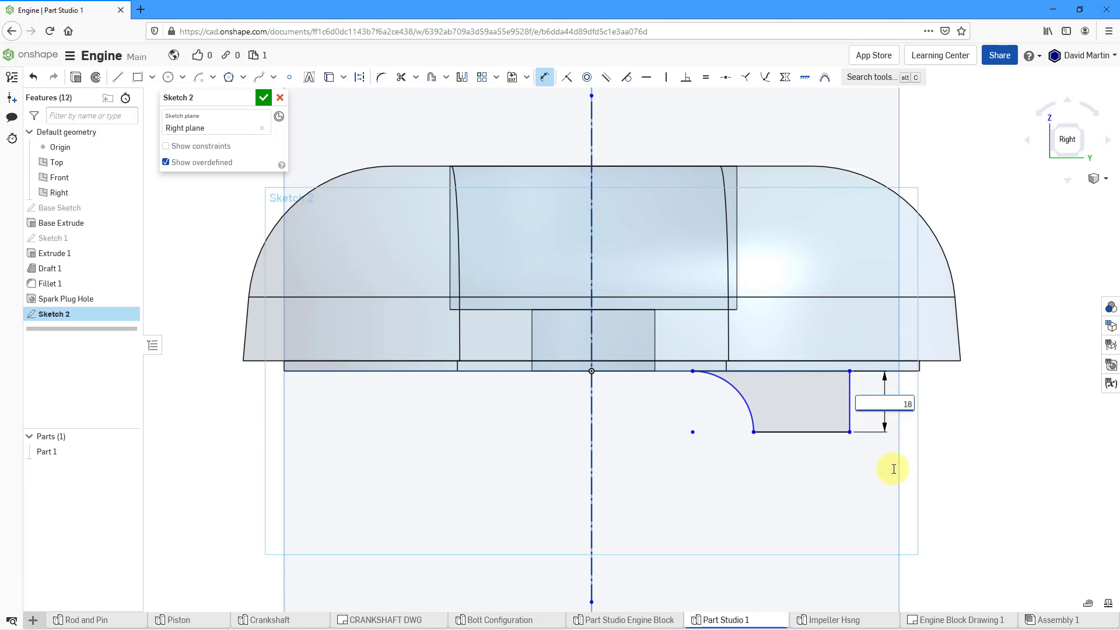
key("Return")
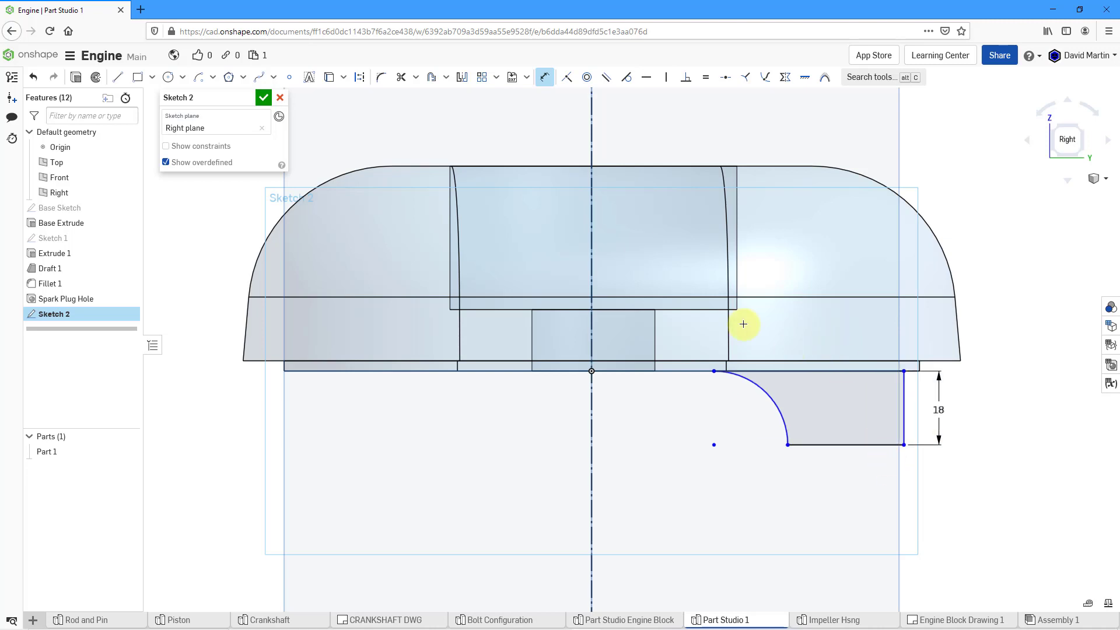
Step: Dimension the outer vertical edge about the centreline as a 105 mm diameter
left_click(904, 411)
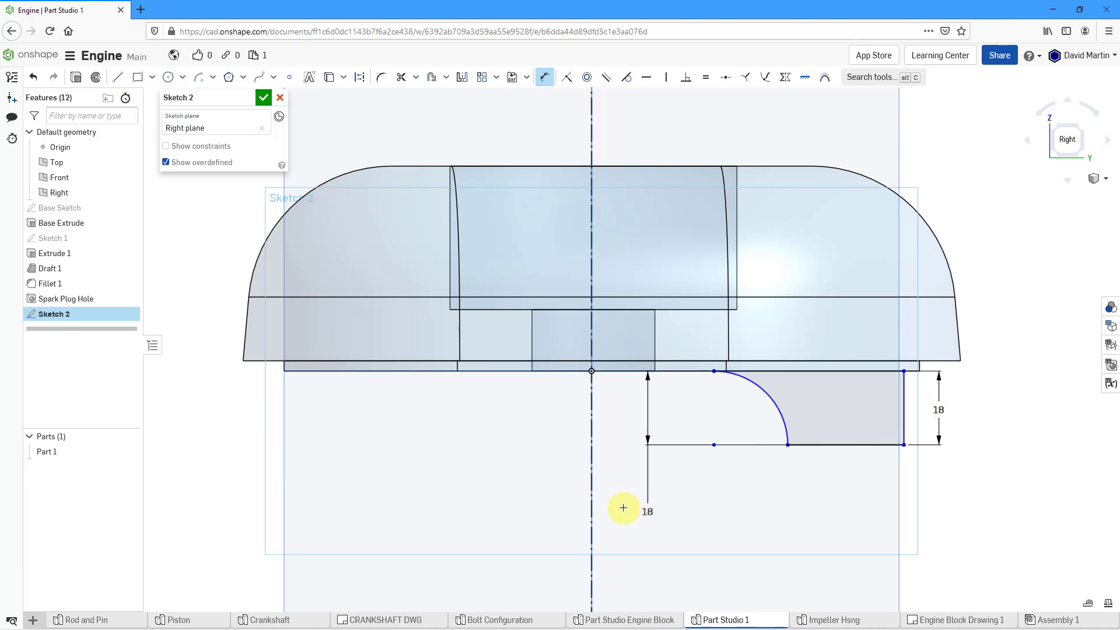
left_click(593, 505)
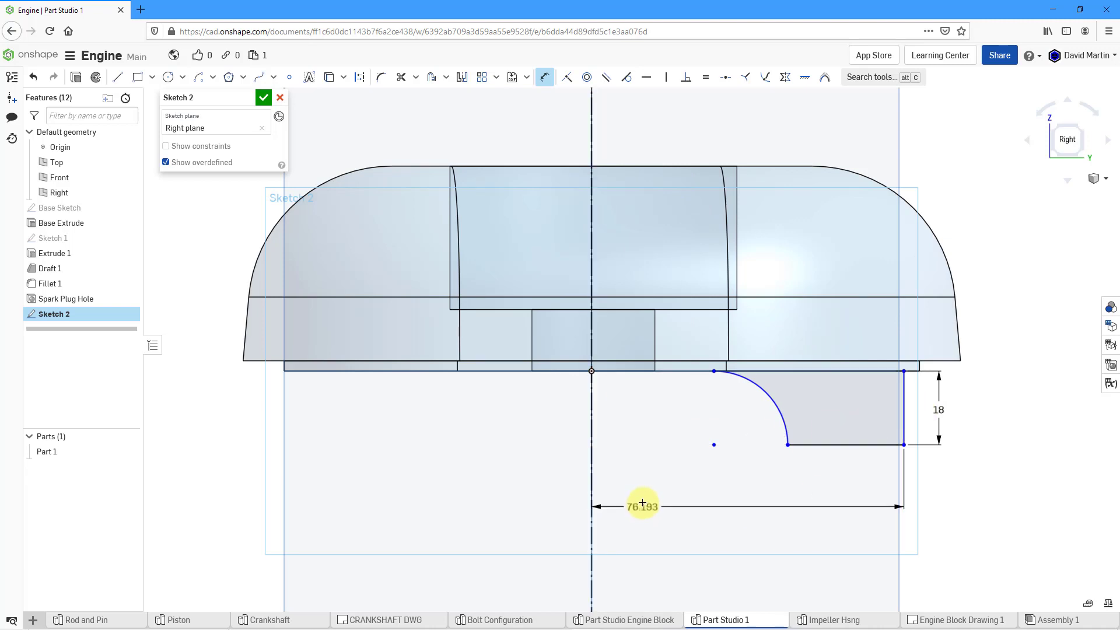
left_click(513, 477)
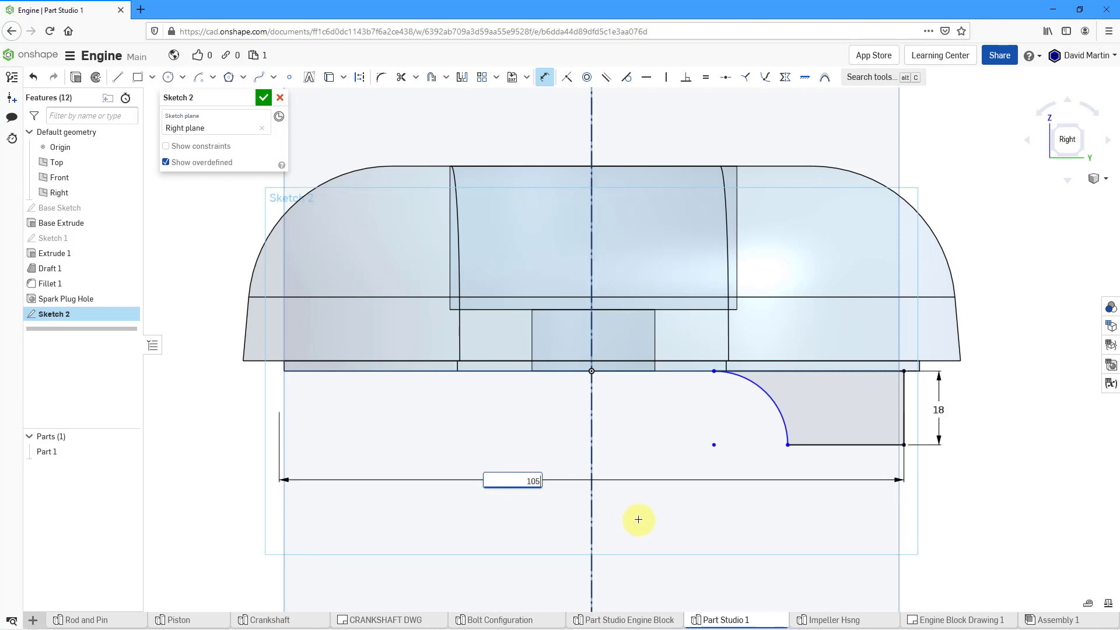
key("Return")
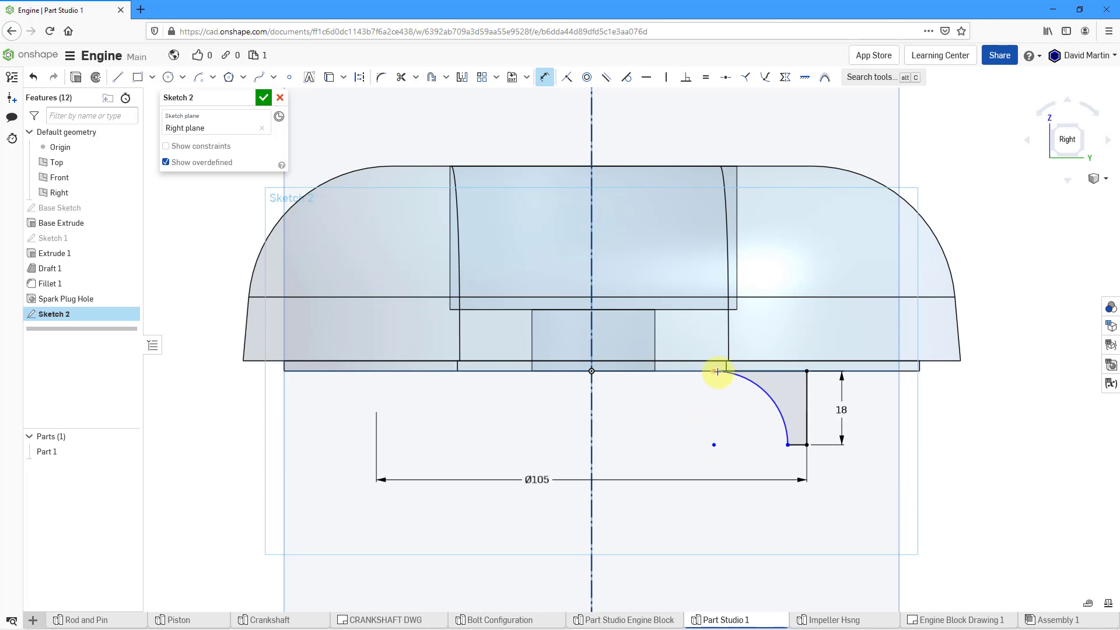
Step: Dimension the horizontal distance from the origin to the arc's upper endpoint as 16 mm
left_click(717, 371)
left_click(592, 371)
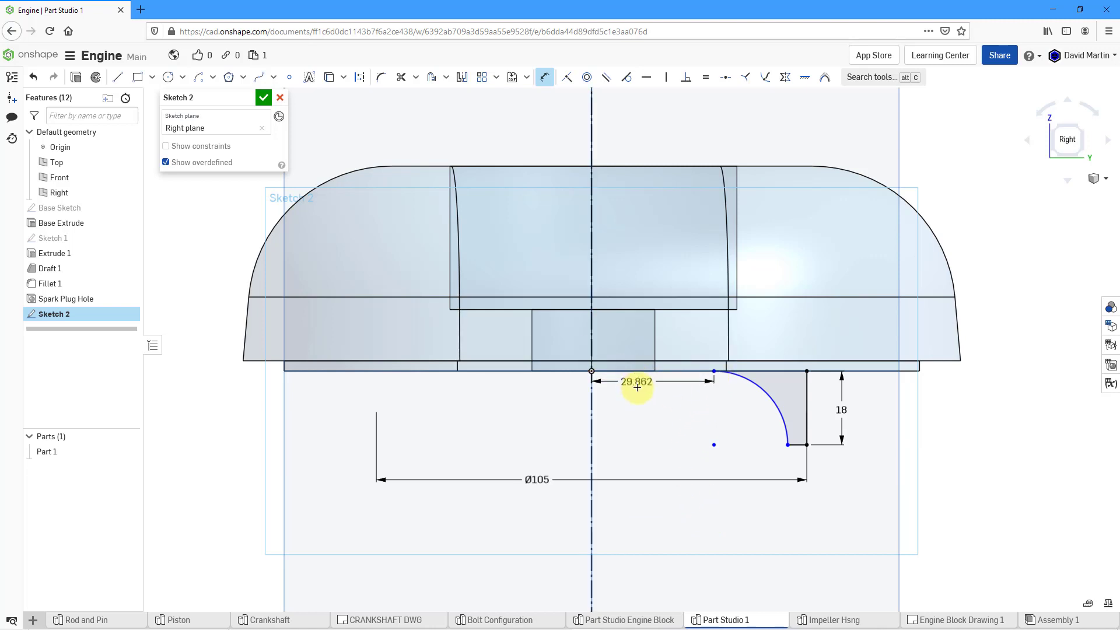
left_click(642, 388)
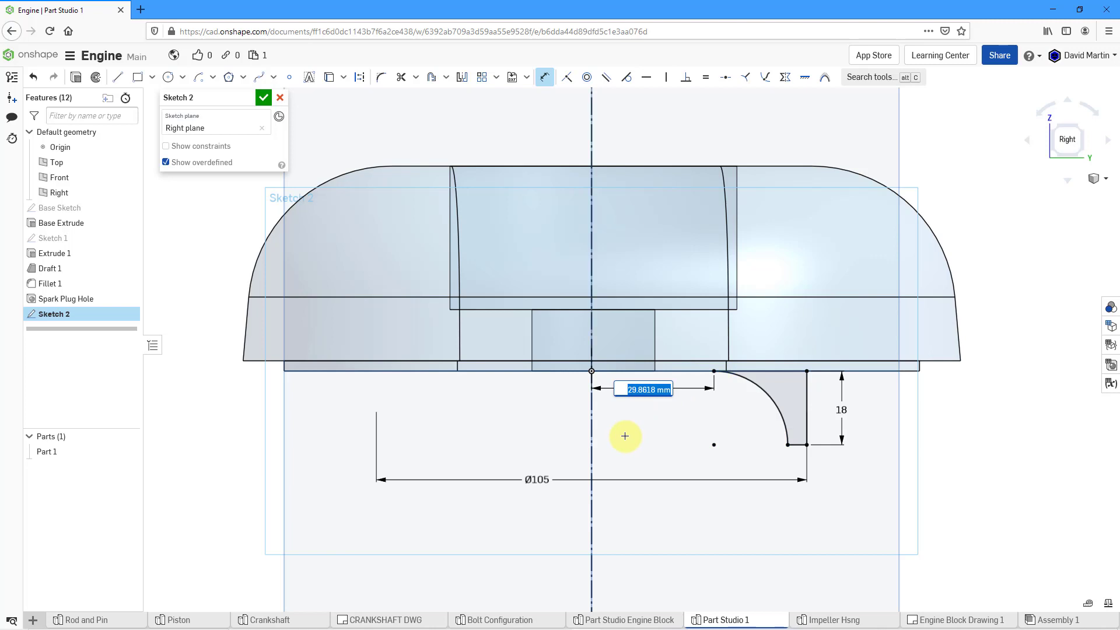
type("16")
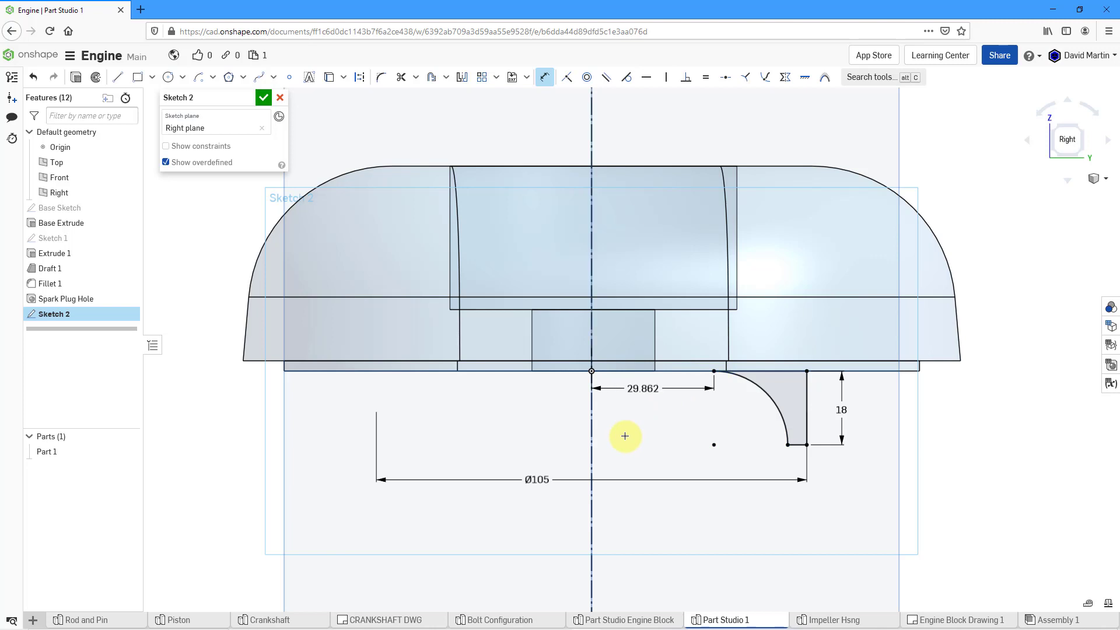
key("Return")
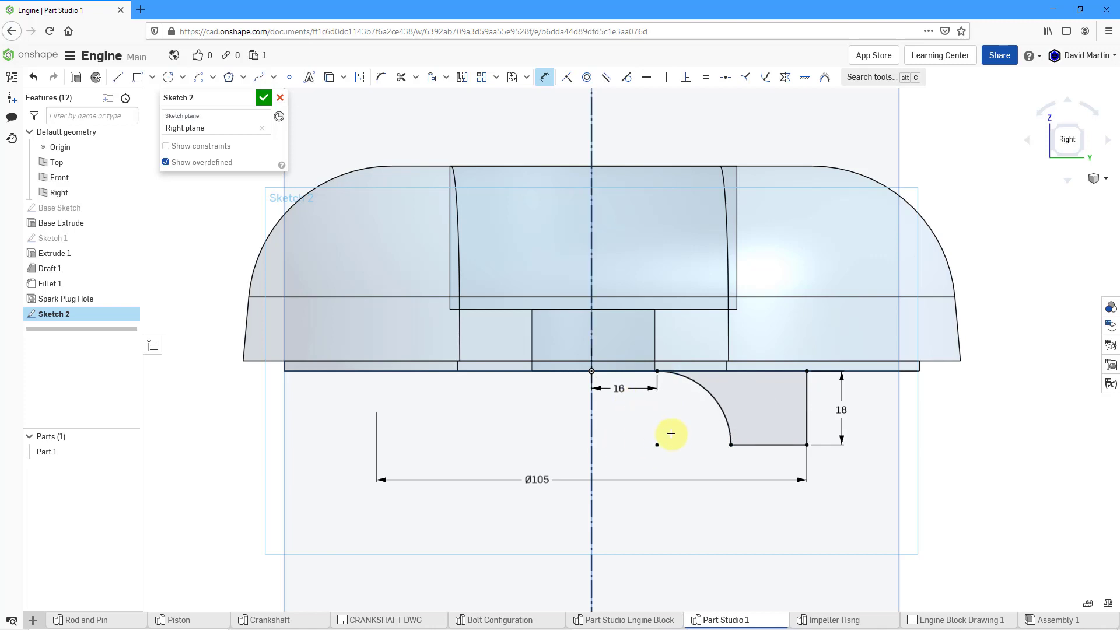
Step: Rename the sketch HemiSketch and accept it
left_click(249, 98)
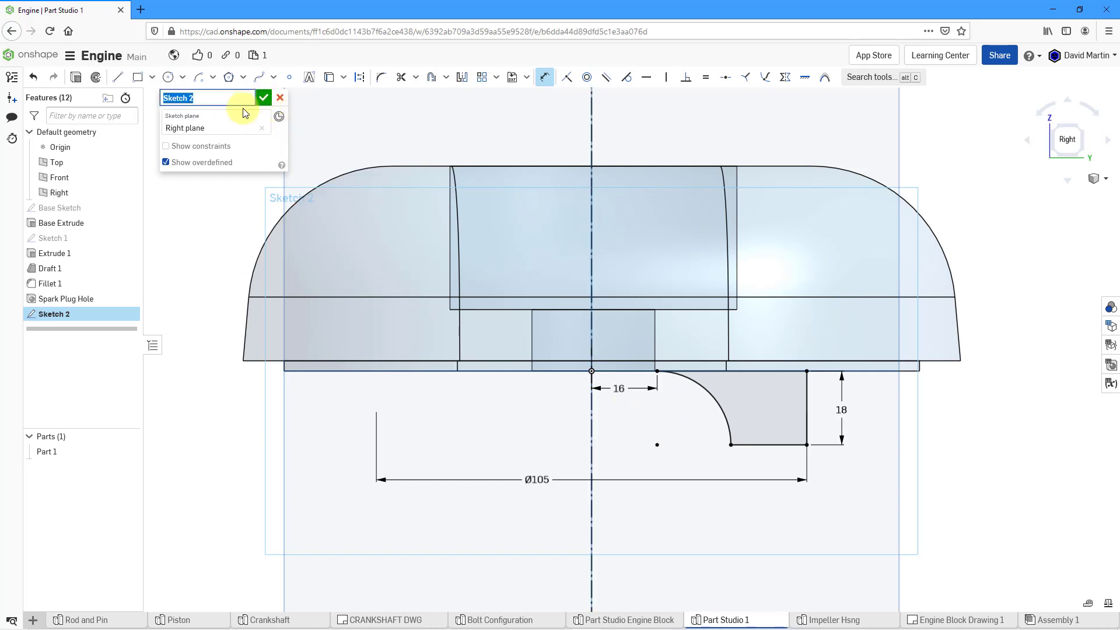
left_click(239, 102)
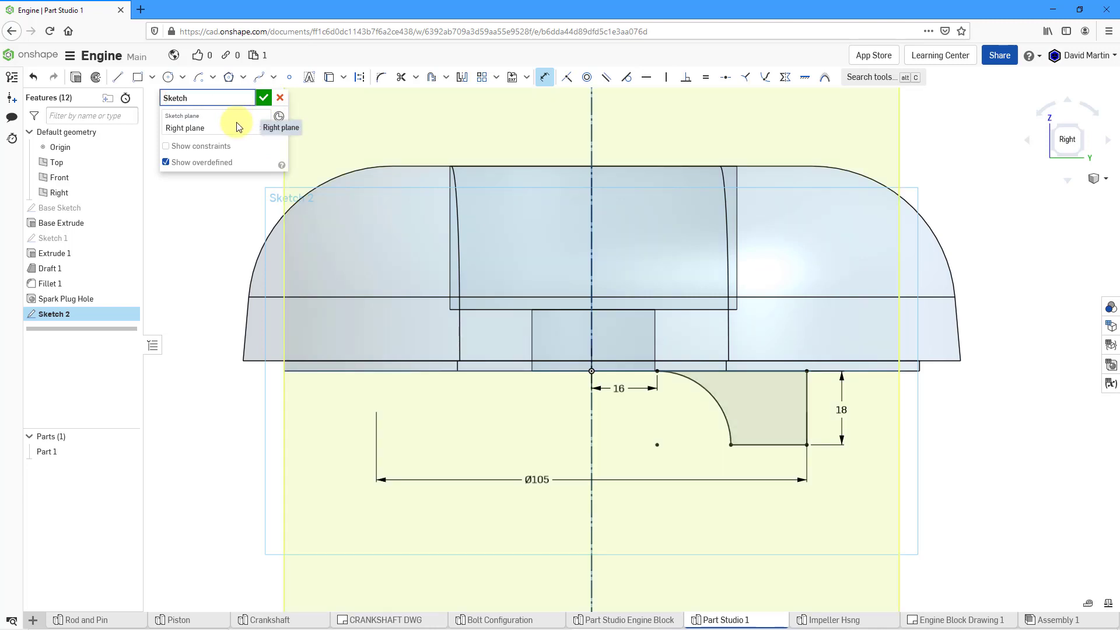
key("Return")
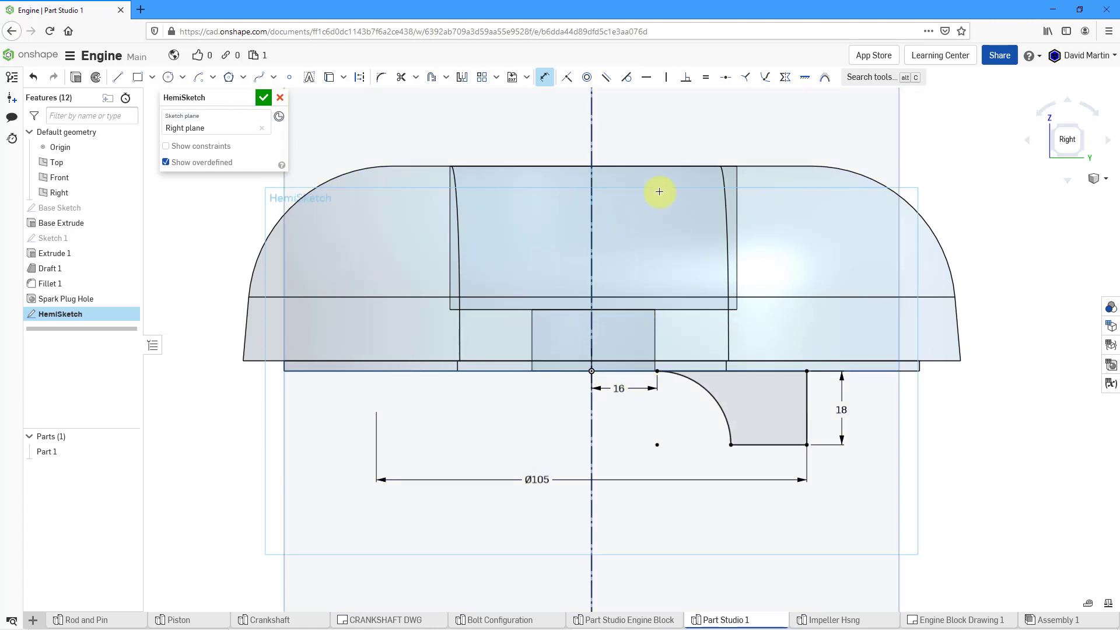
left_click(263, 98)
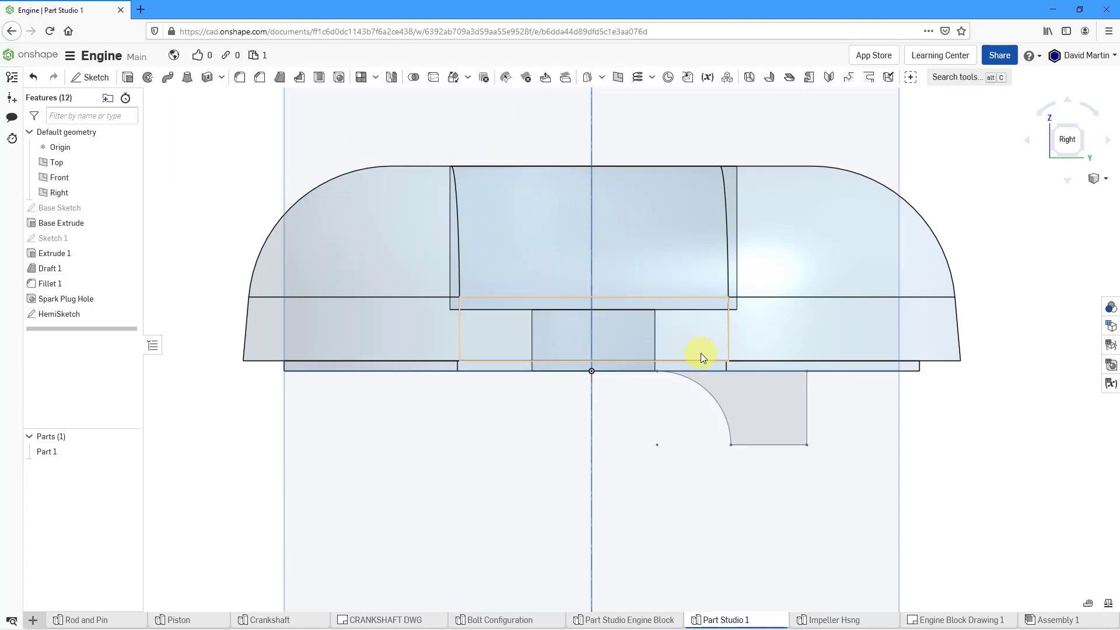
scroll(701, 352, "down", 2)
key("shift+7")
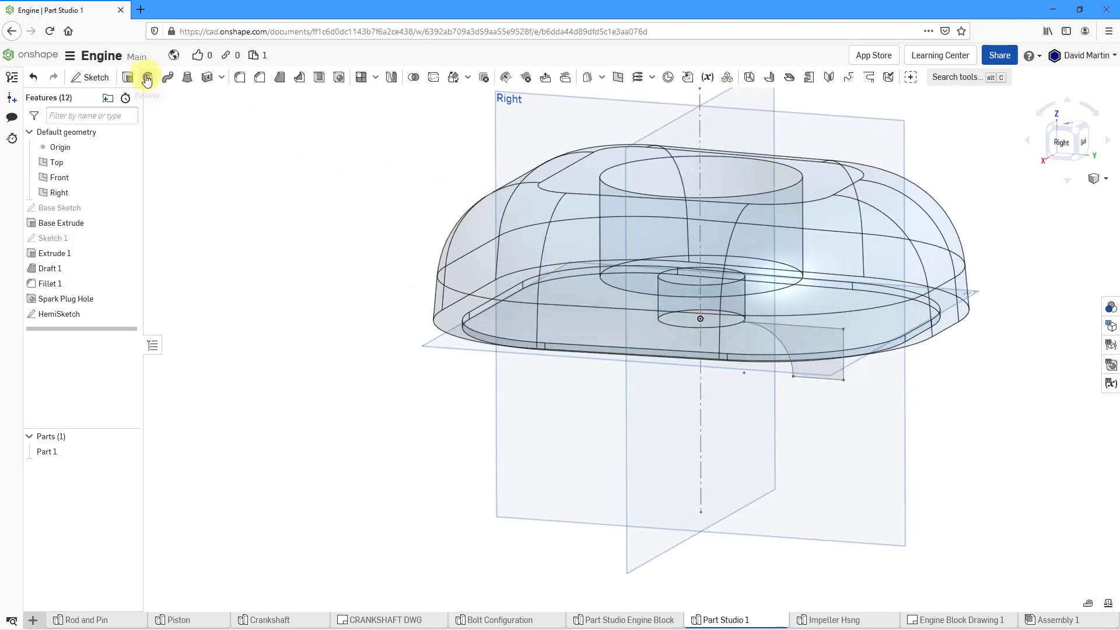
Step: Revolve the HemiSketch region fully around the Spark Plug Hole's cylindrical face, adding it to Part 1
left_click(824, 368)
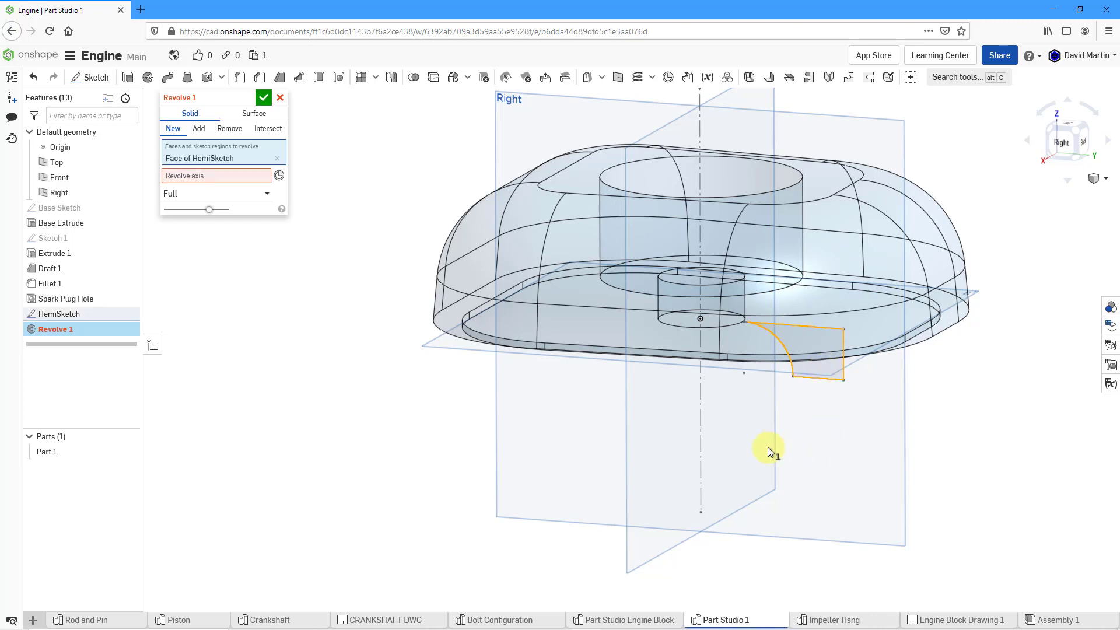
right_click_drag(638, 449, 682, 384)
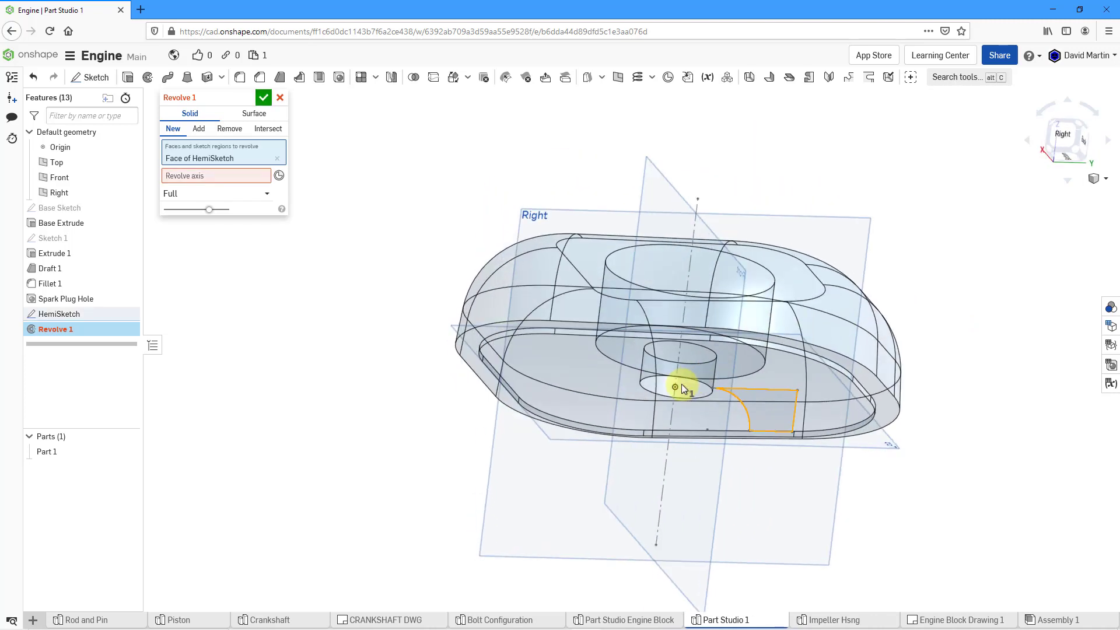
left_click(196, 179)
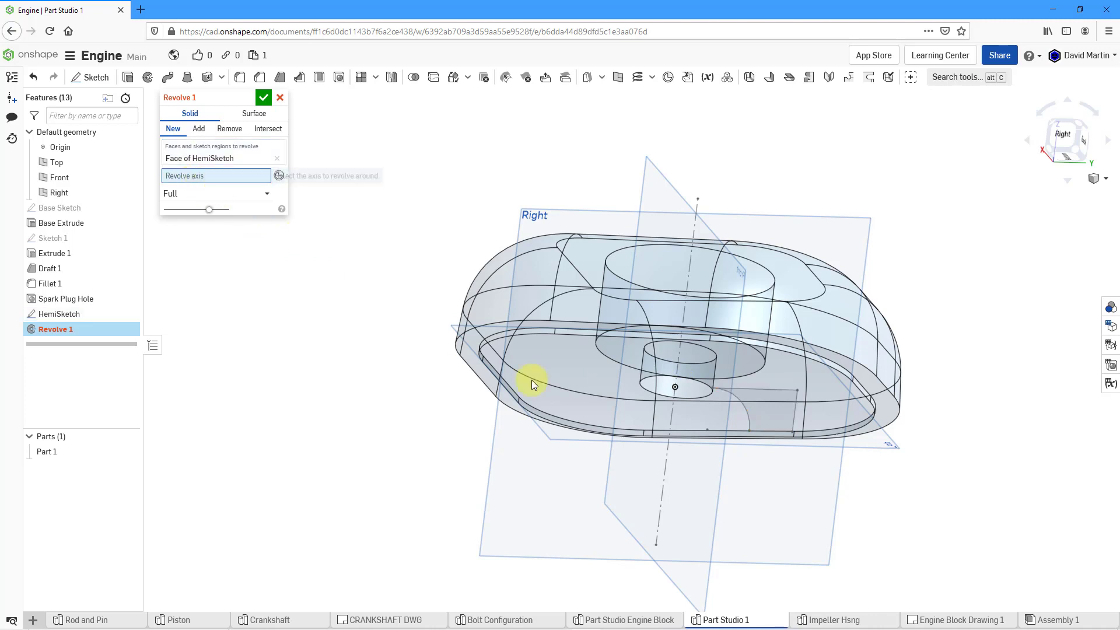
left_click(696, 389)
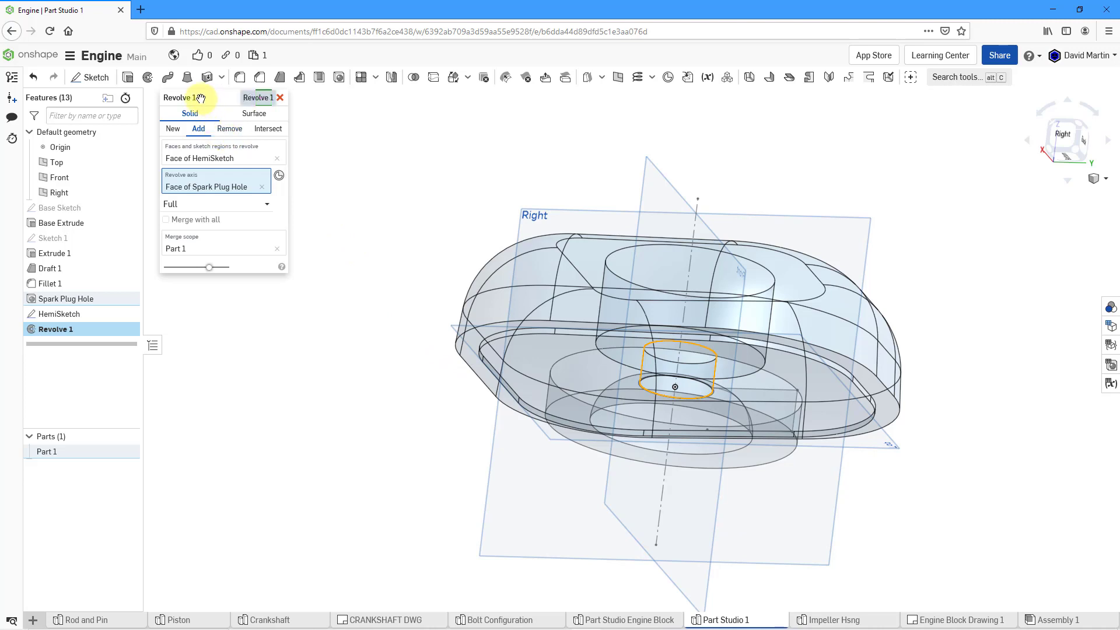
left_click(261, 97)
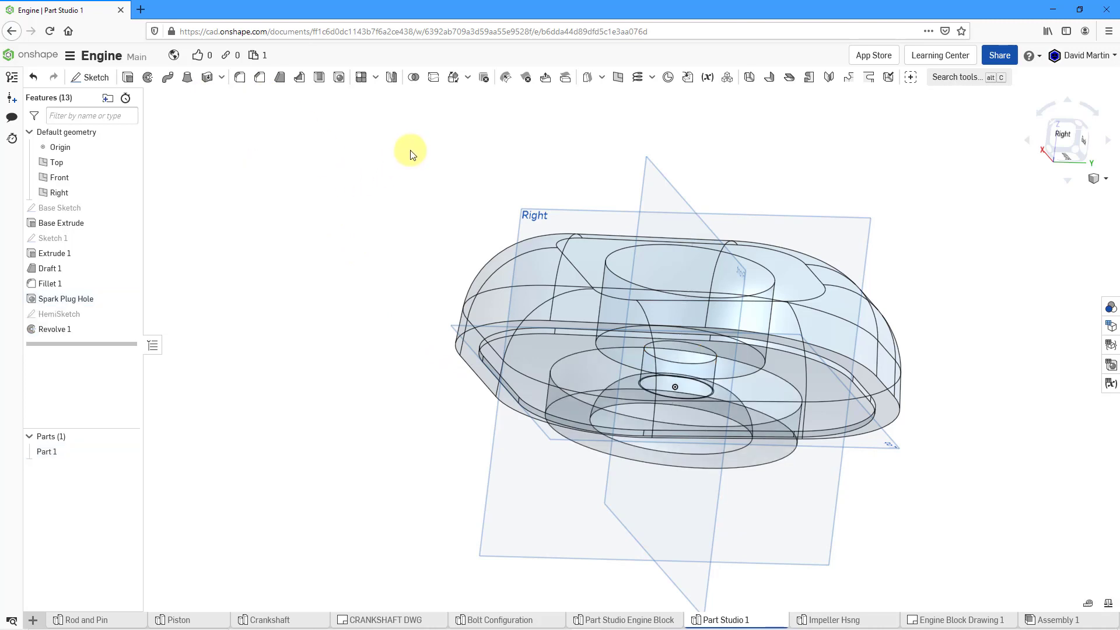
Step: Hide the default planes and switch the model's display to shaded with visible edges
key("p")
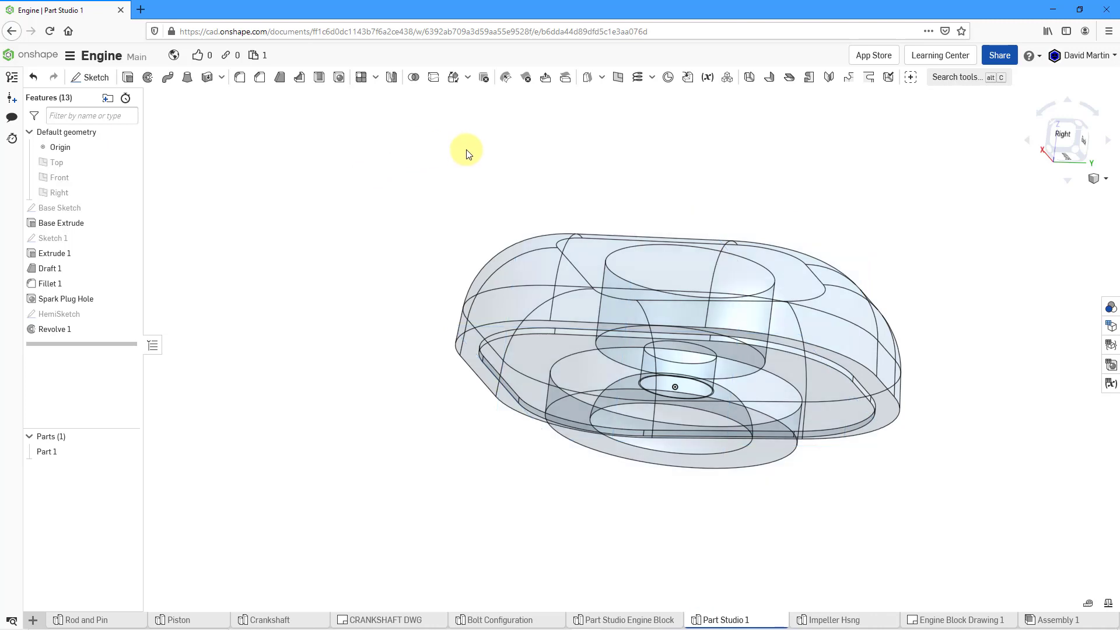
left_click(1106, 186)
left_click(1052, 287)
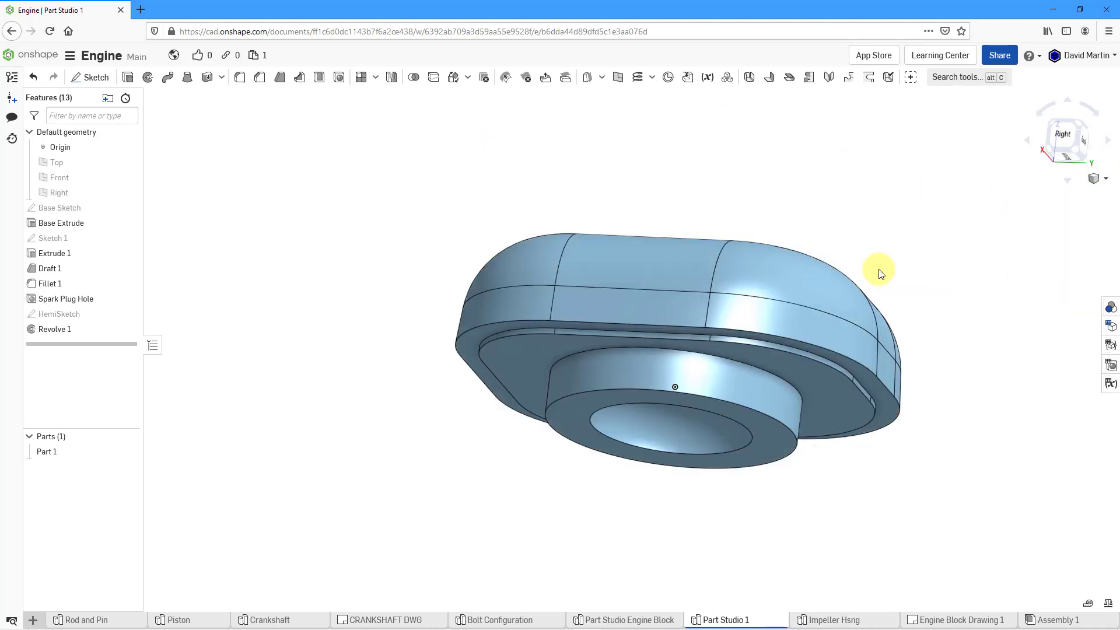
Step: Start a sketch on the head's flat top face and view it normal to the sketch plane
right_click_drag(680, 279, 671, 331)
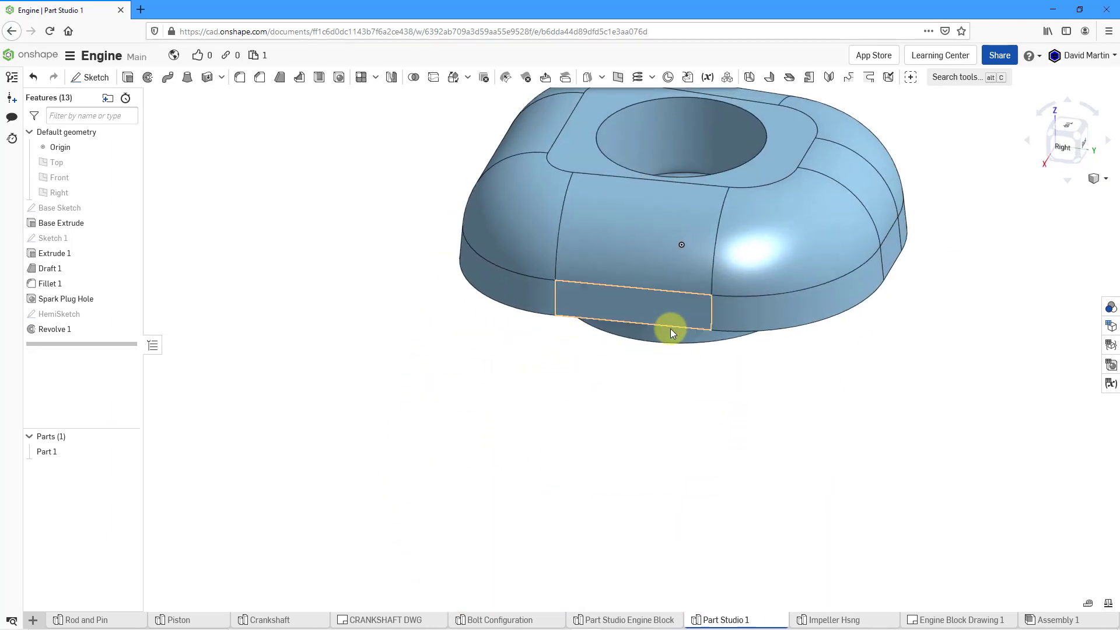
middle_click_drag(671, 330, 635, 412)
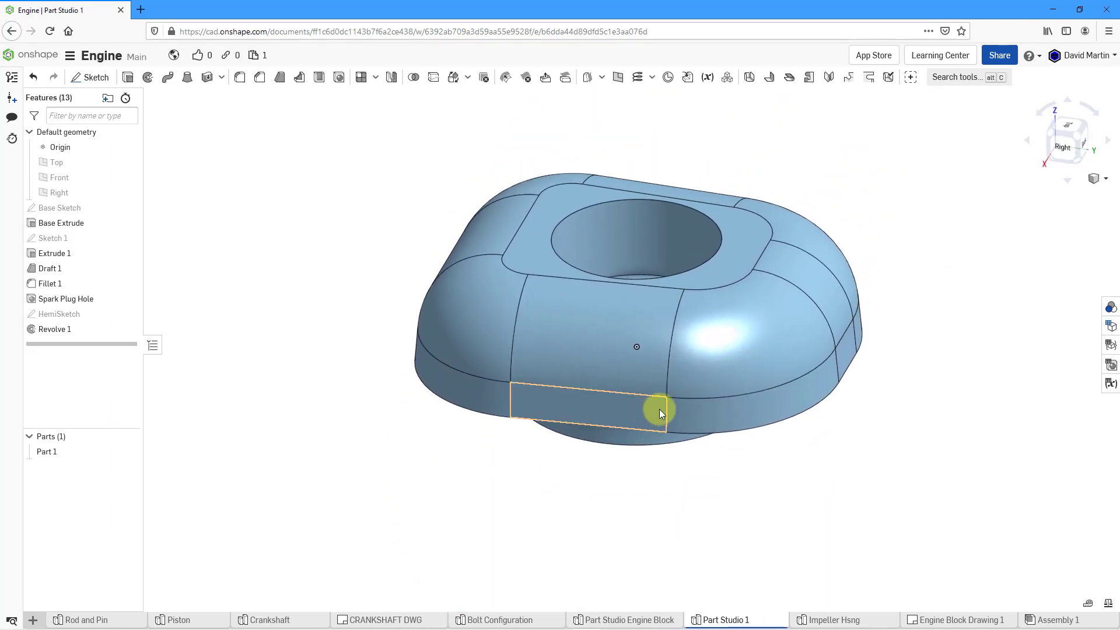
key("shift+4")
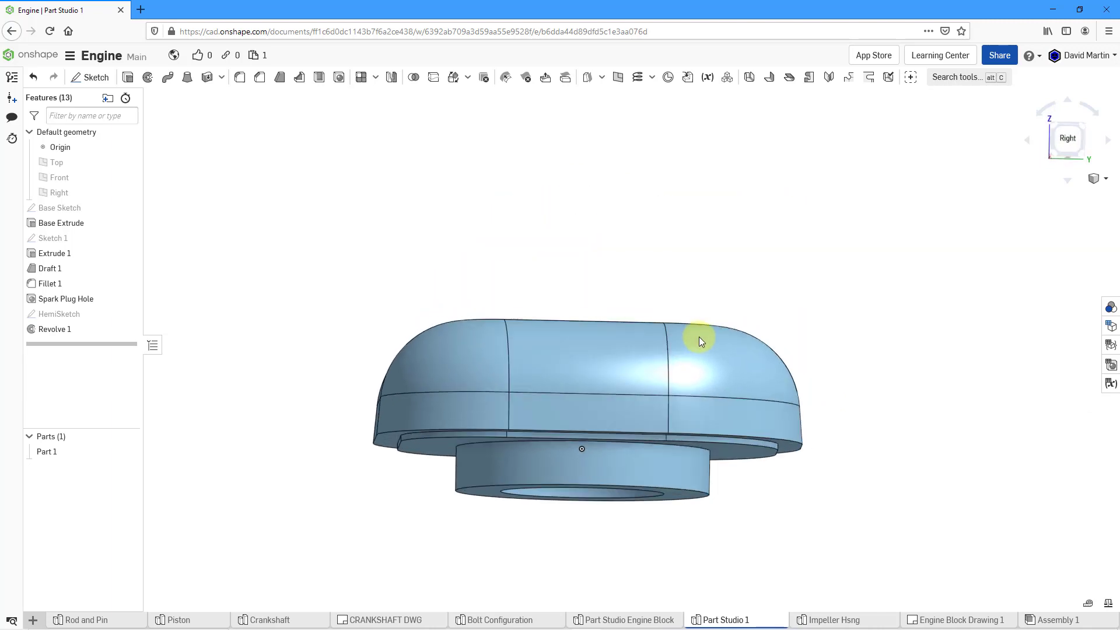
key("shift+7")
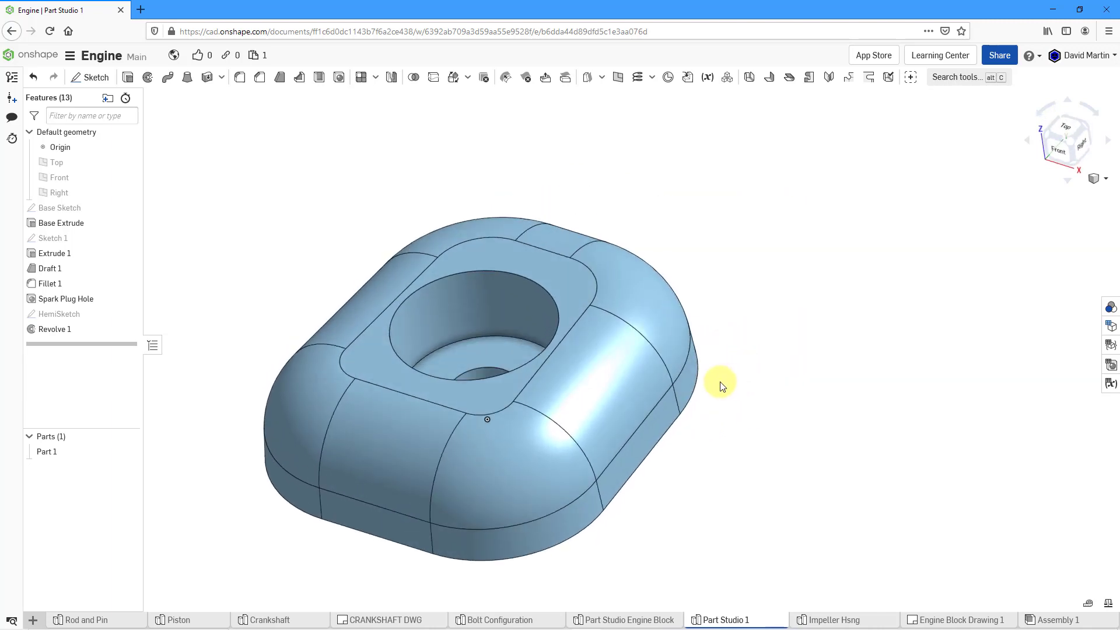
mouse_move(718, 308)
right_mouse_down()
mouse_move(765, 270)
mouse_move(750, 305)
mouse_move(737, 275)
mouse_move(737, 301)
right_mouse_up()
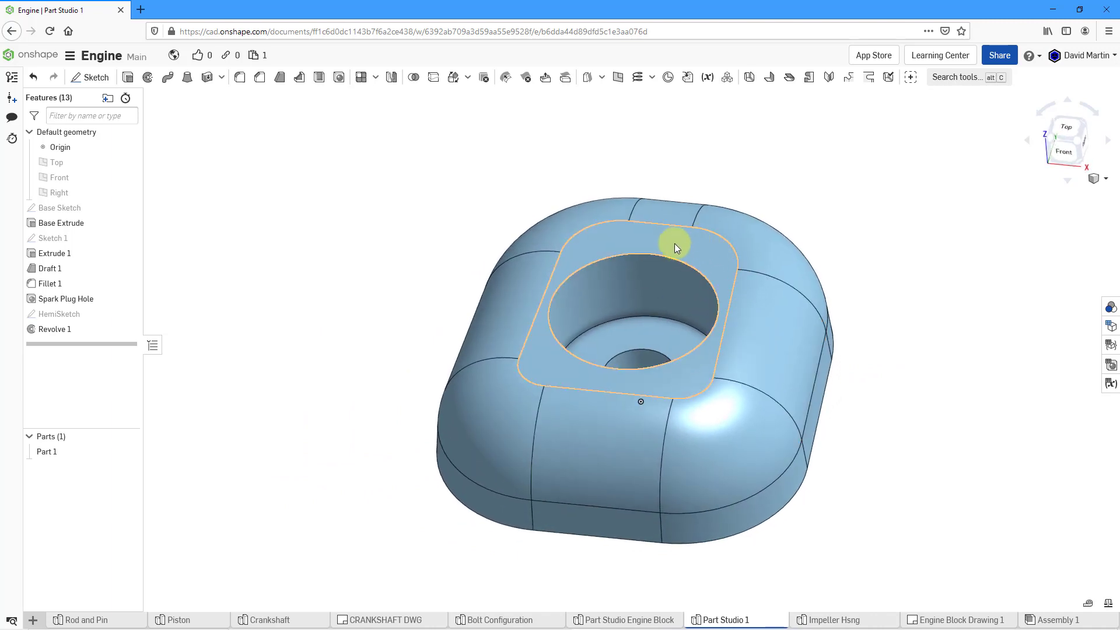
left_click(96, 79)
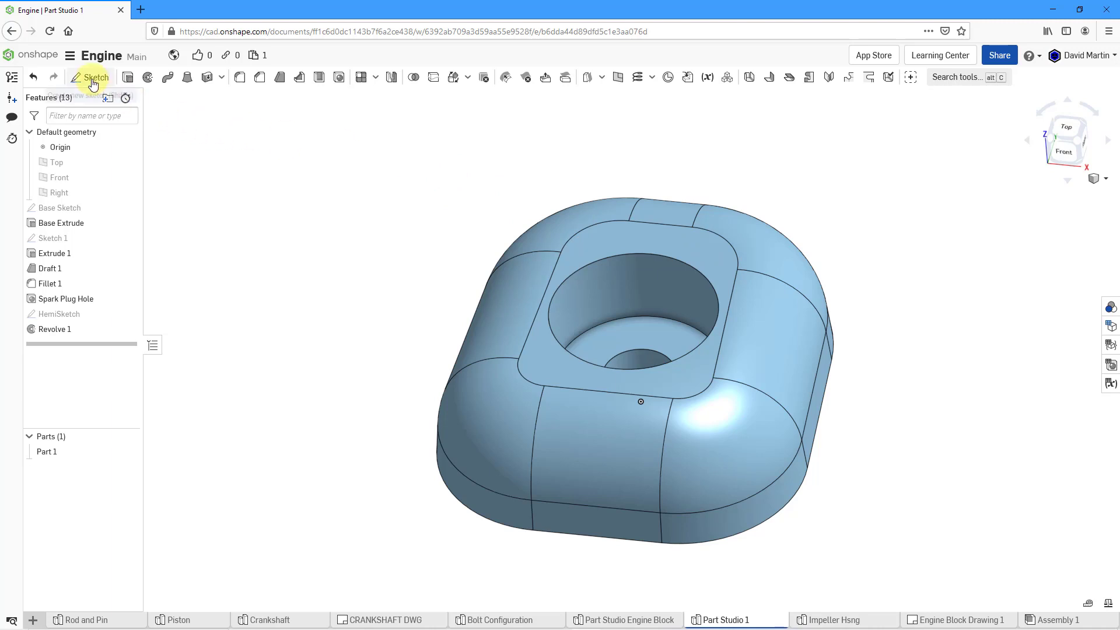
left_click(650, 237)
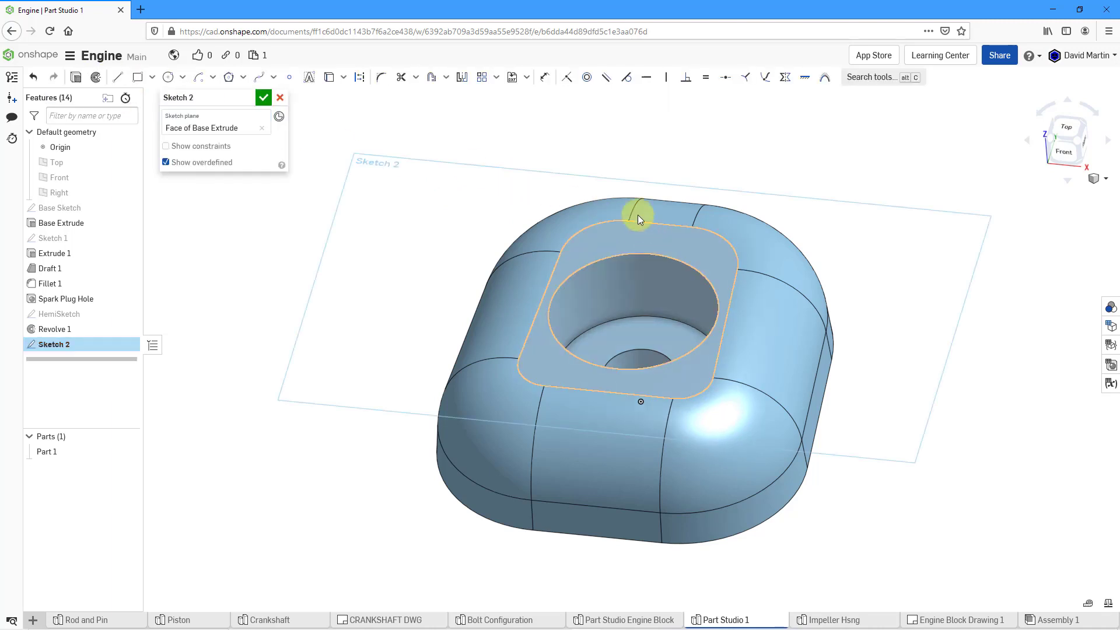
right_click(566, 135)
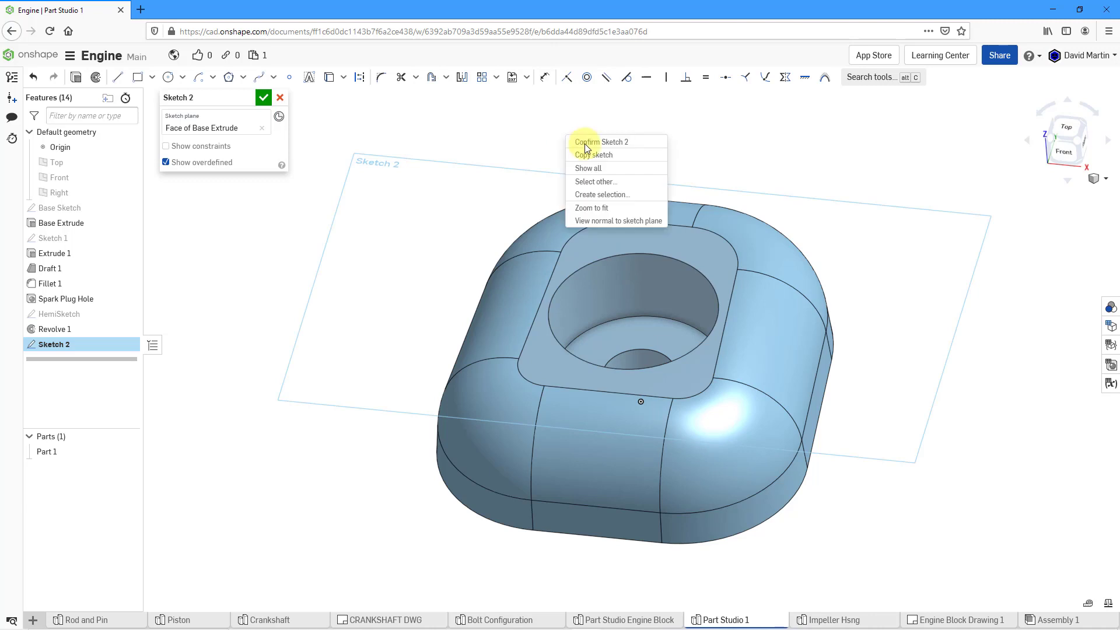
left_click(618, 221)
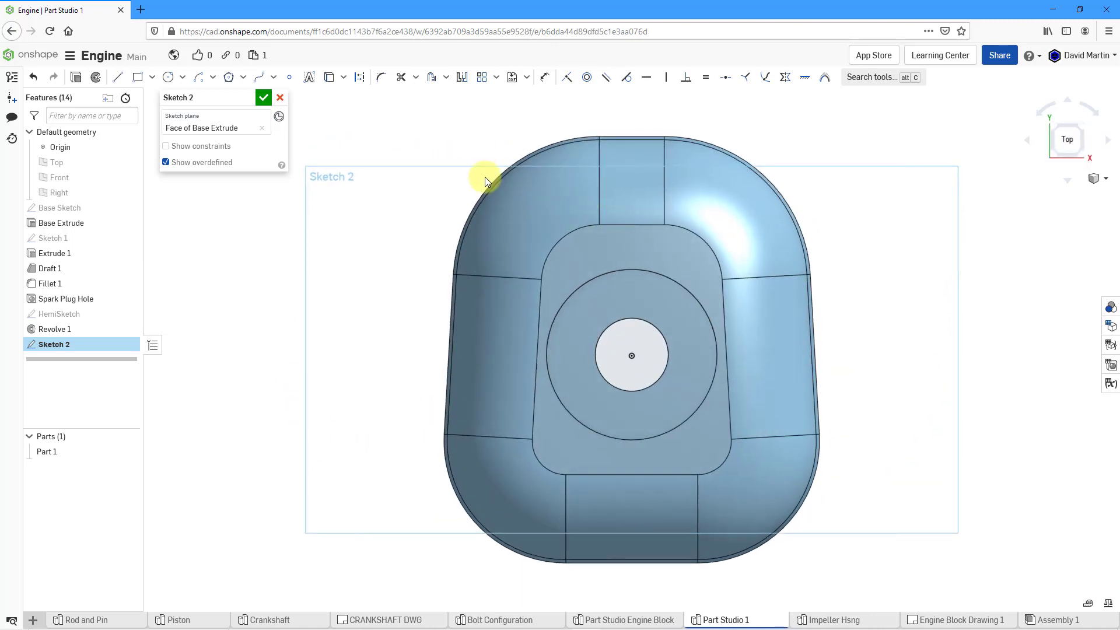
scroll(478, 254, "down", 2)
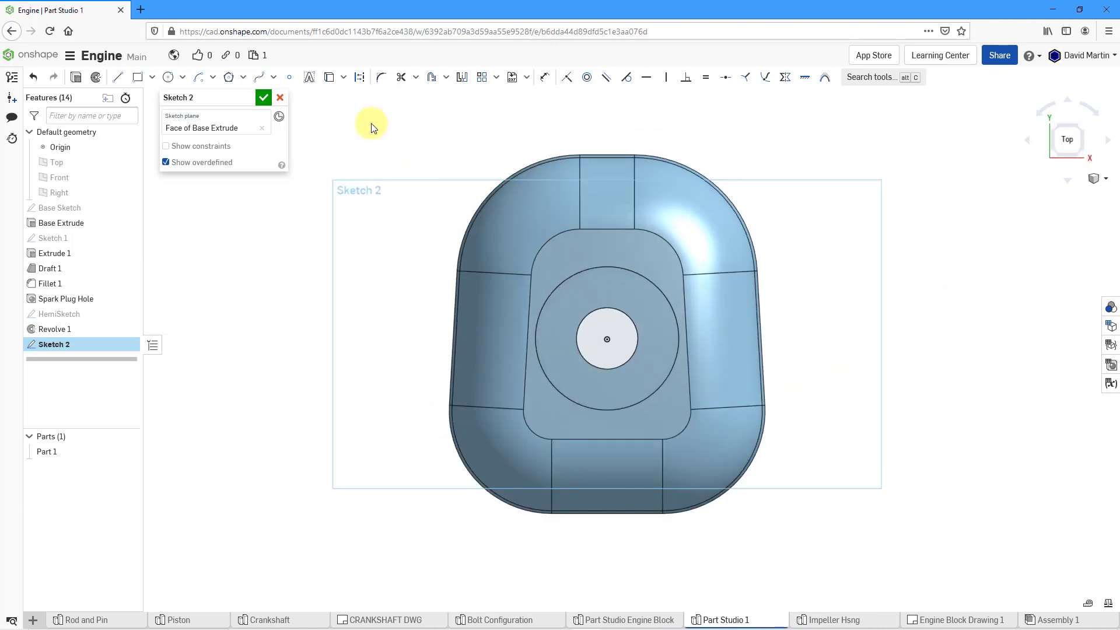
Step: Draw a vertical construction line about 231 mm long through the origin, extending past both ends of the head
left_click(359, 78)
left_click(117, 78)
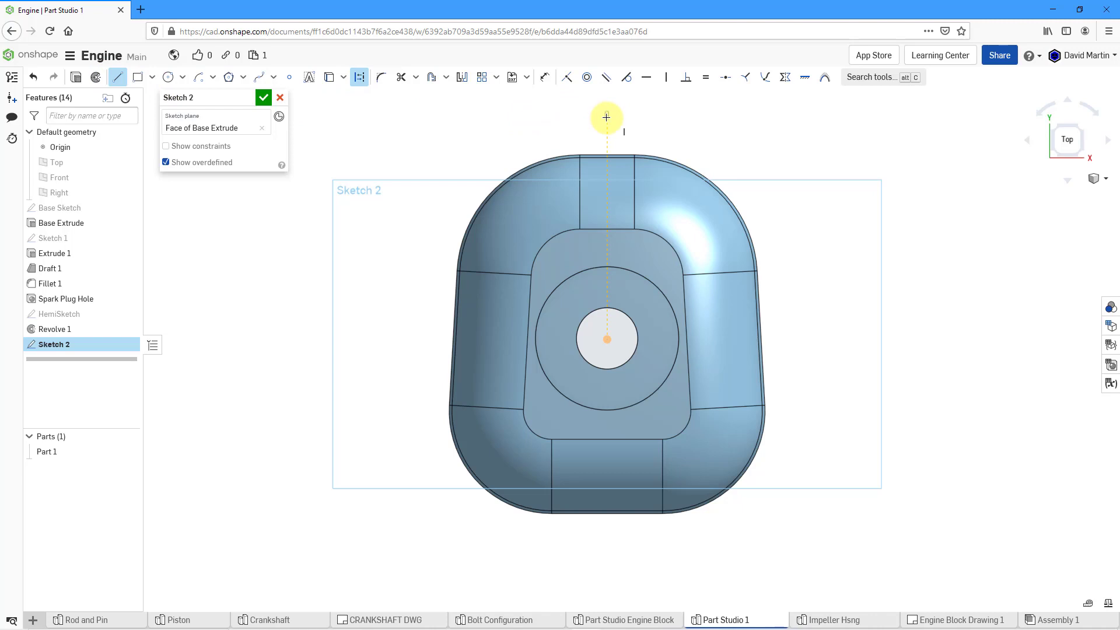
left_click_drag(606, 117, 609, 587)
left_click(608, 587)
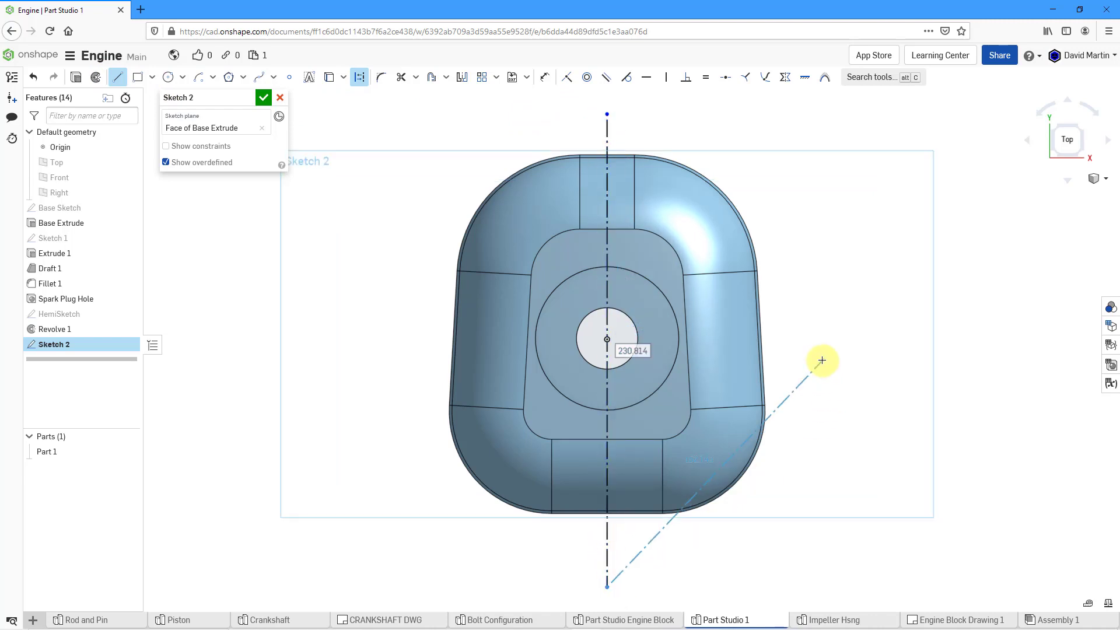
key("Escape")
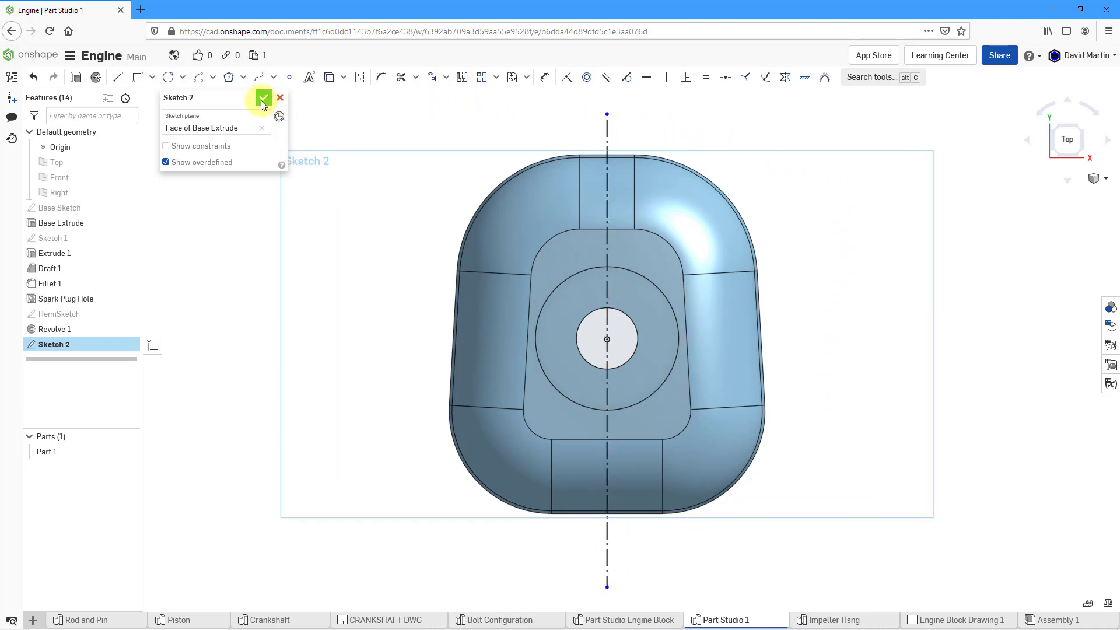
Step: Sketch a narrow corner rectangle about 20 by 196 mm along the centreline, overshooting both ends of the head
left_click(137, 77)
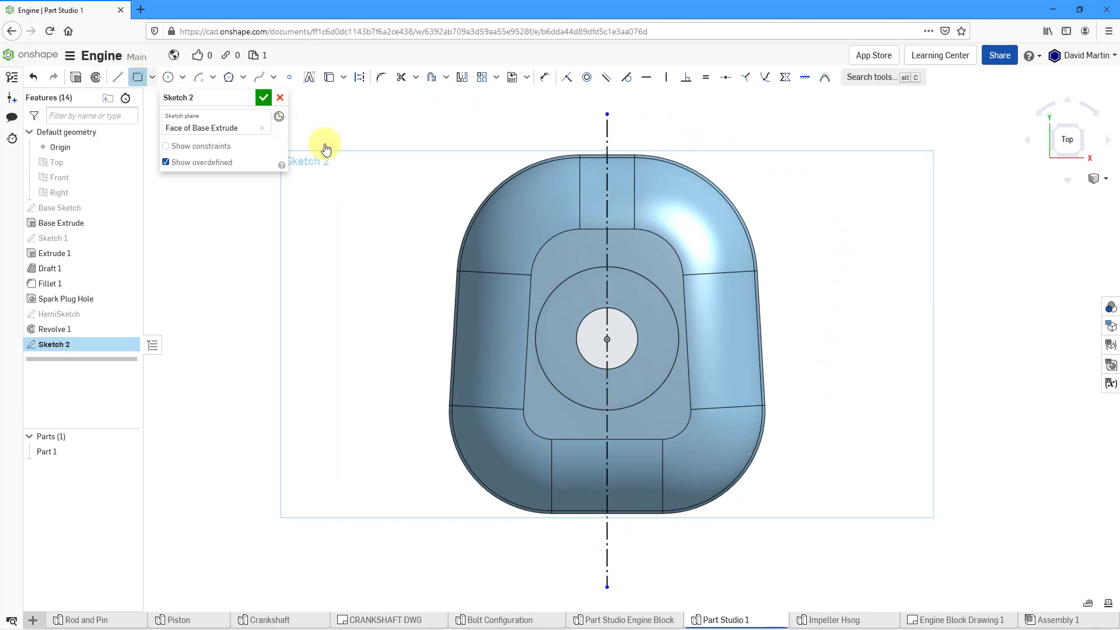
left_click(591, 140)
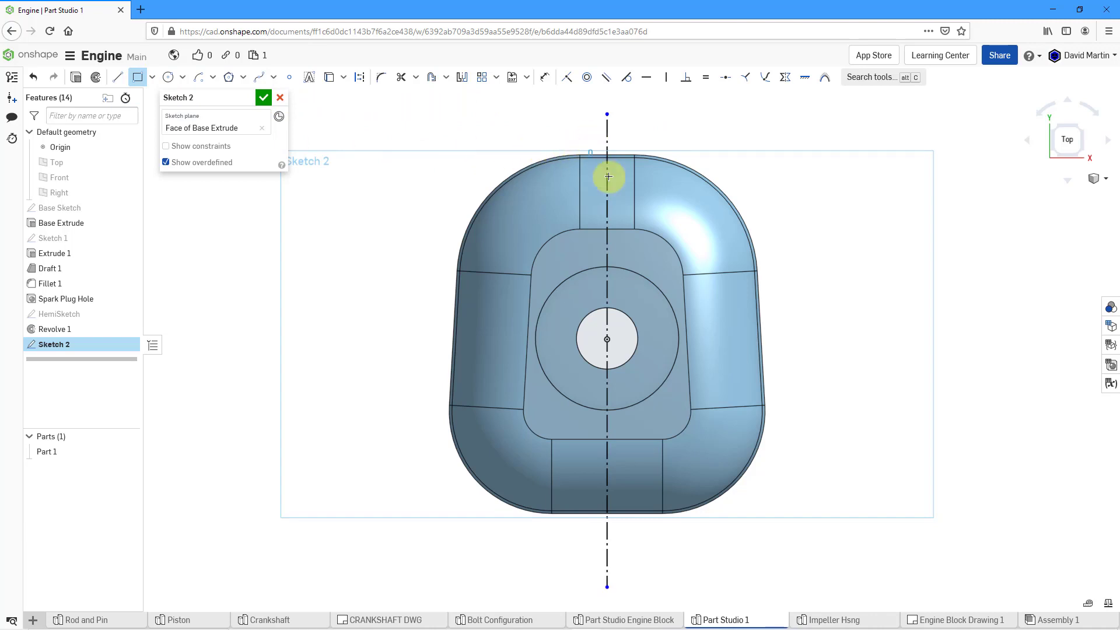
left_click(633, 542)
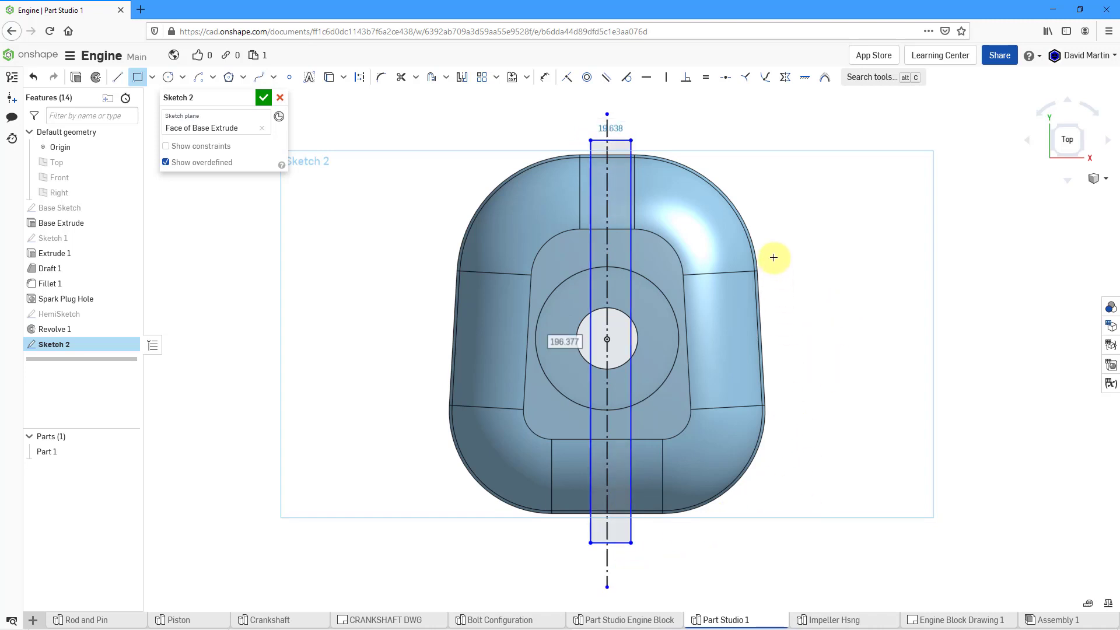
key("Escape")
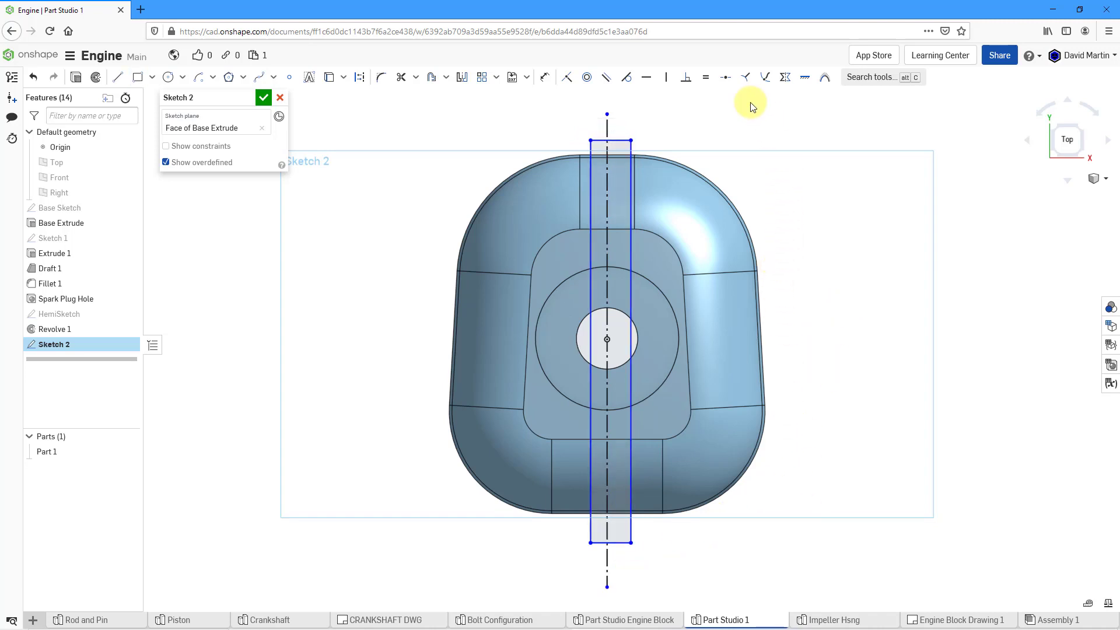
Step: Make the rectangle's two long sides symmetric about the vertical centreline
left_click(793, 85)
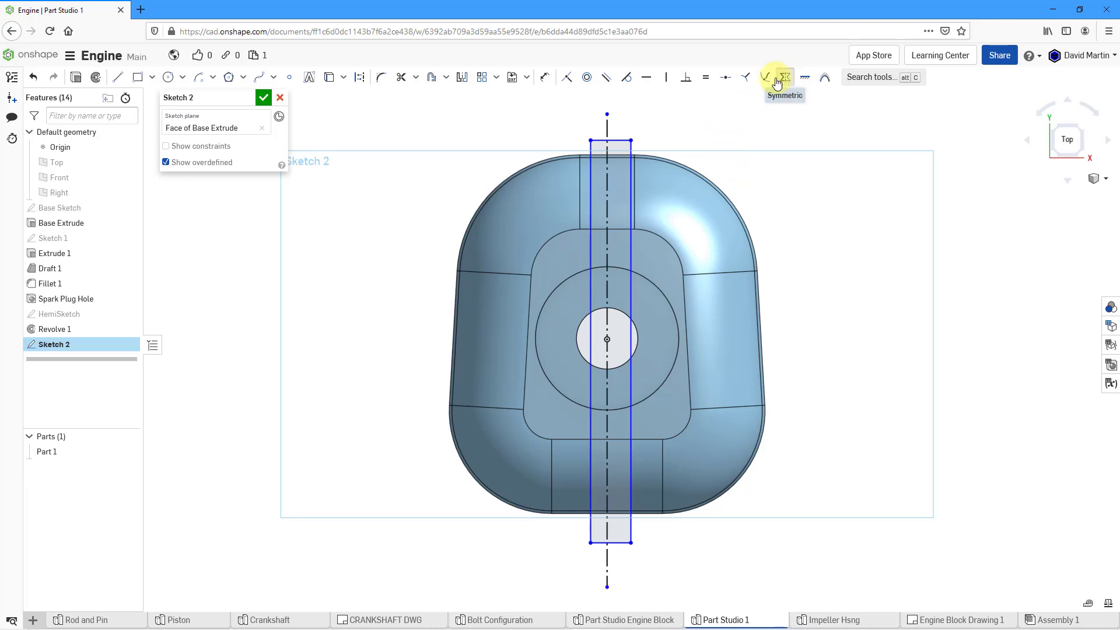
left_click(607, 125)
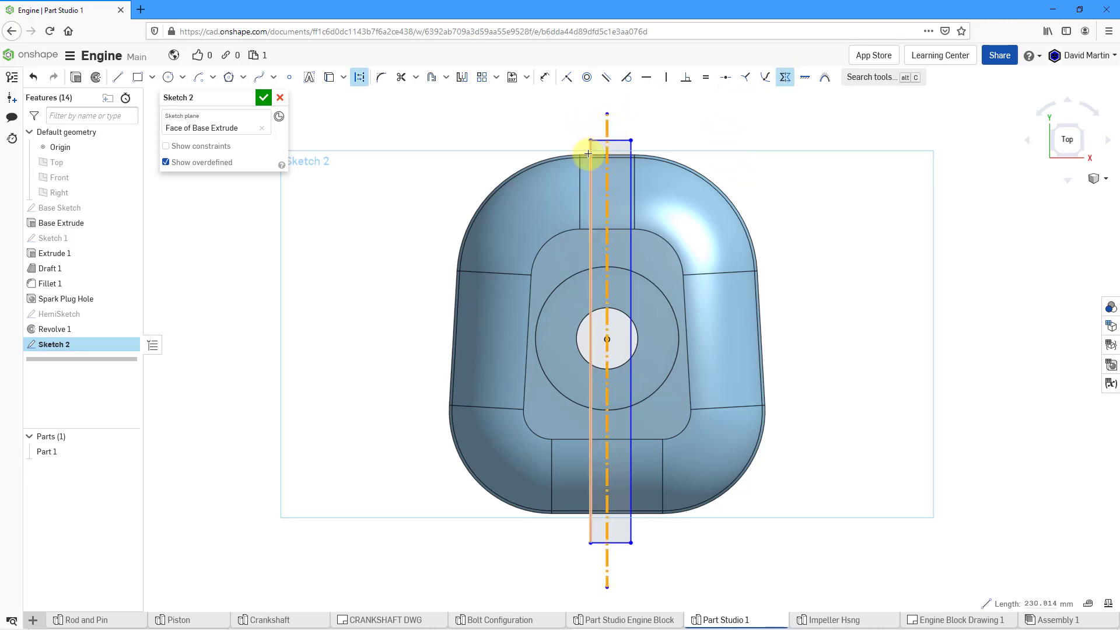
left_click(589, 154)
left_click(632, 146)
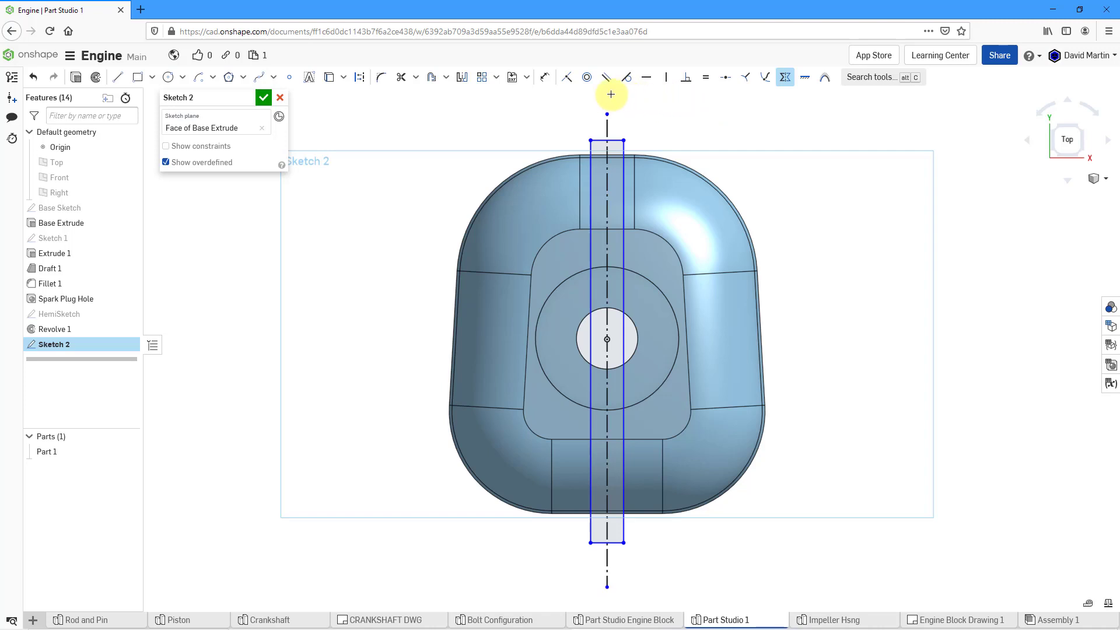
Step: Make the rectangle's two short sides coincident with the head's upper and lower outer edges
left_click(571, 81)
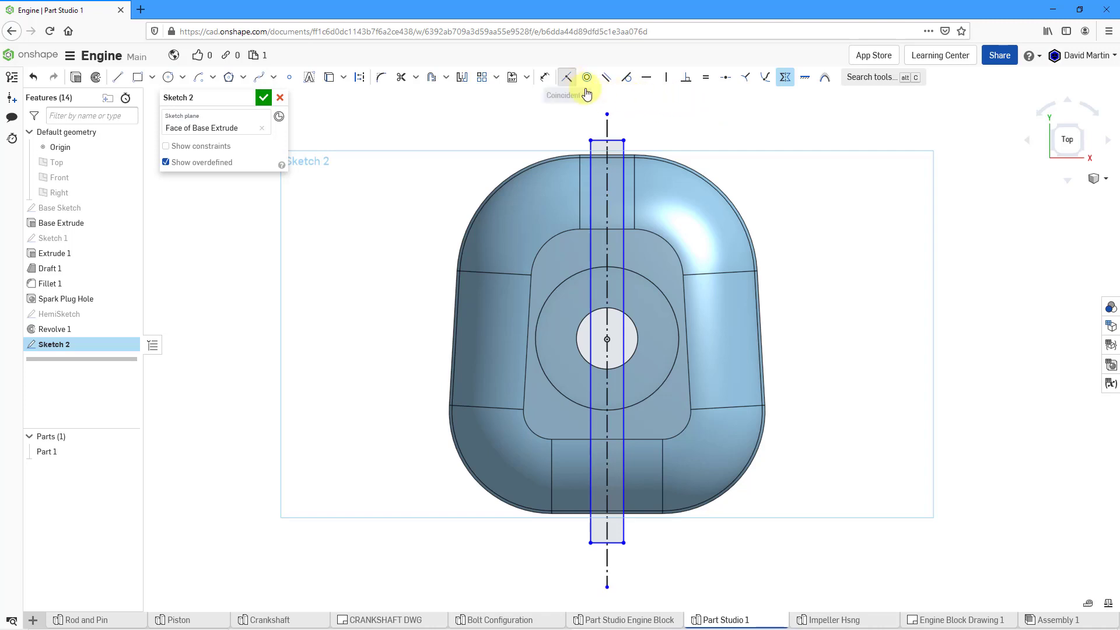
left_click(613, 141)
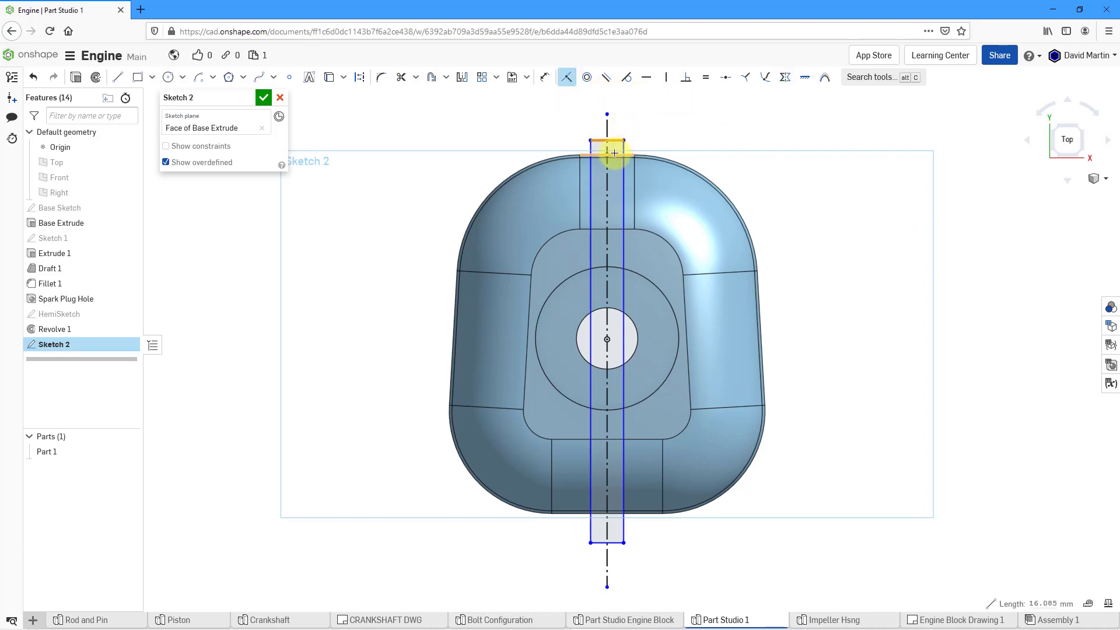
left_click(615, 153)
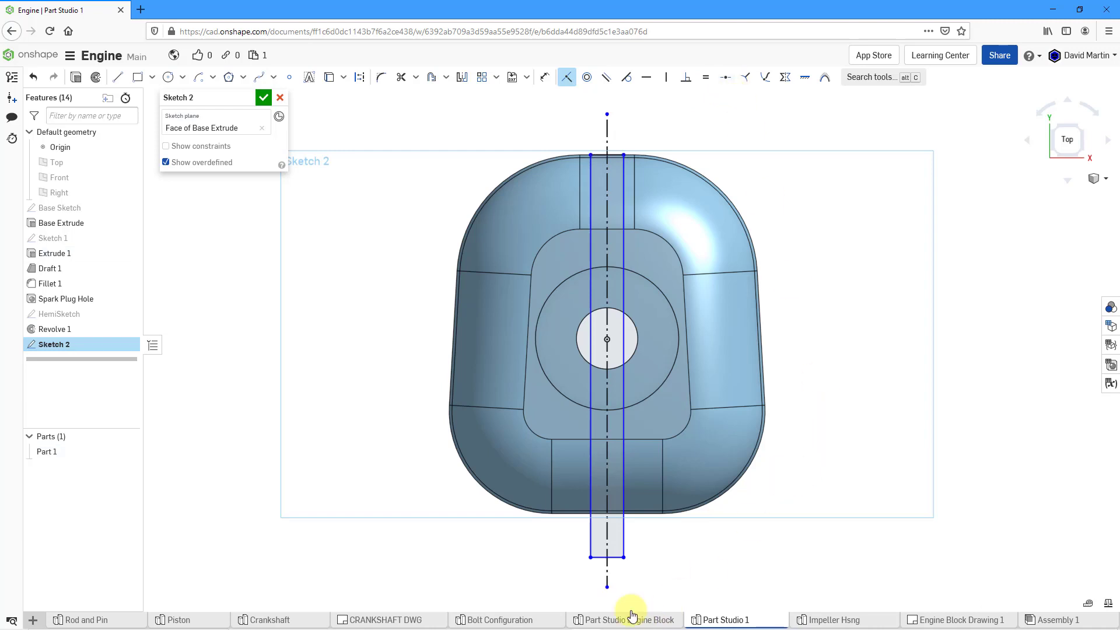
left_click(613, 558)
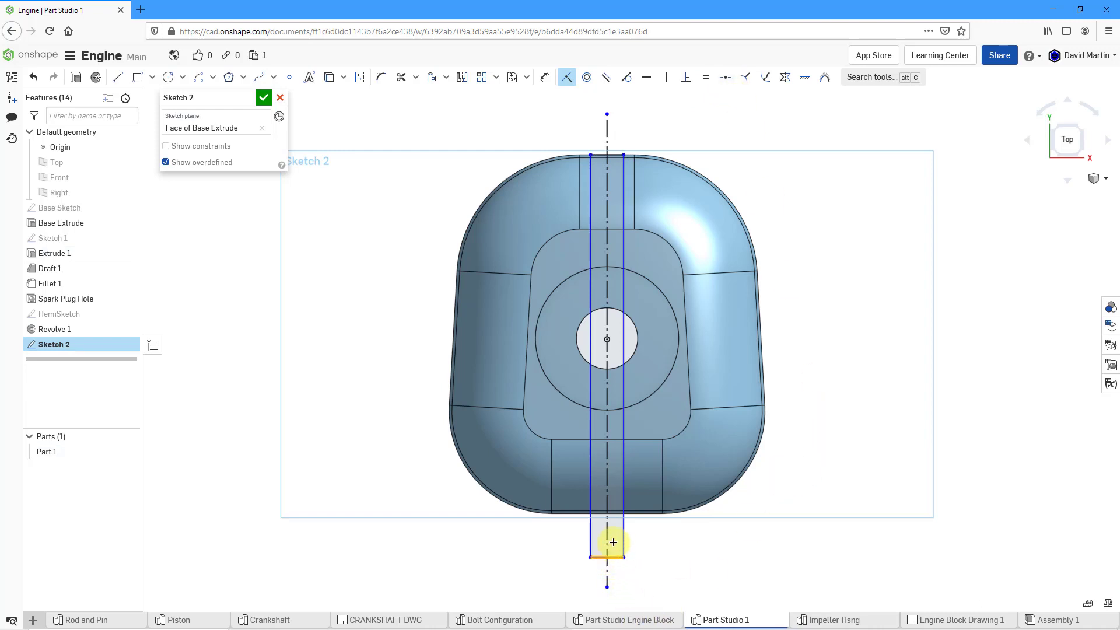
left_click(614, 514)
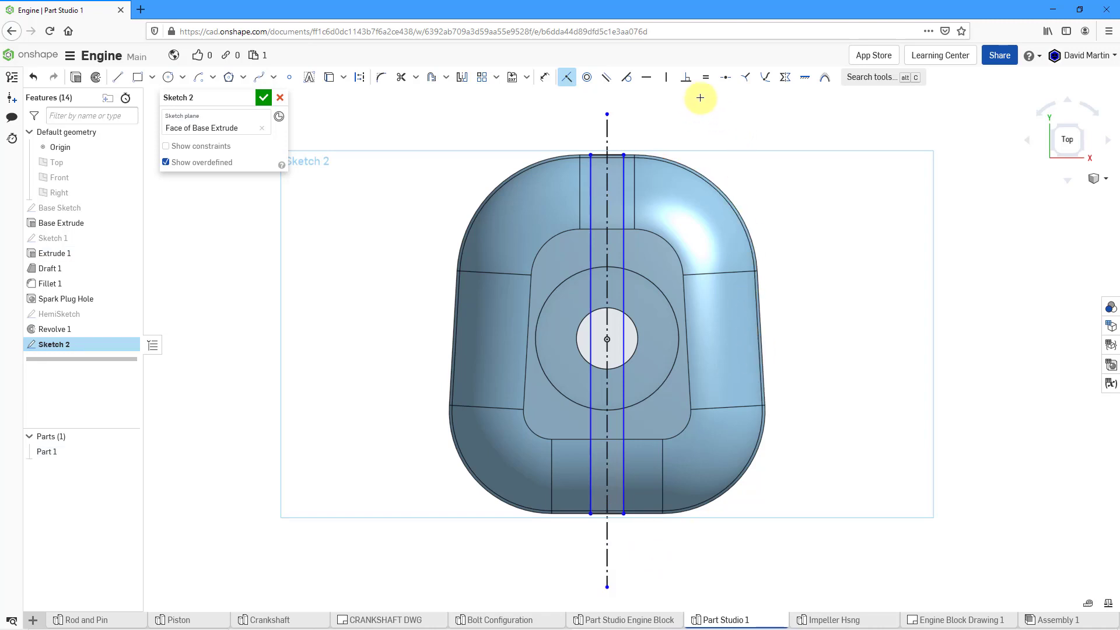
Step: Dimension the narrow rectangle's width on the head's top face as 5 mm and finish the sketch
left_click(544, 77)
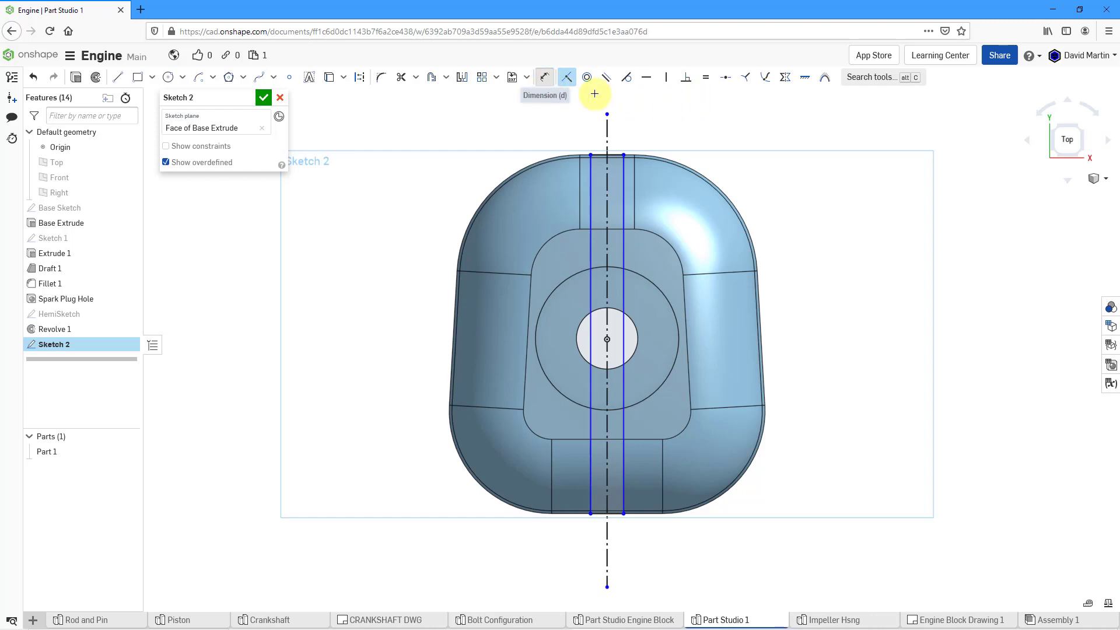
left_click(611, 153)
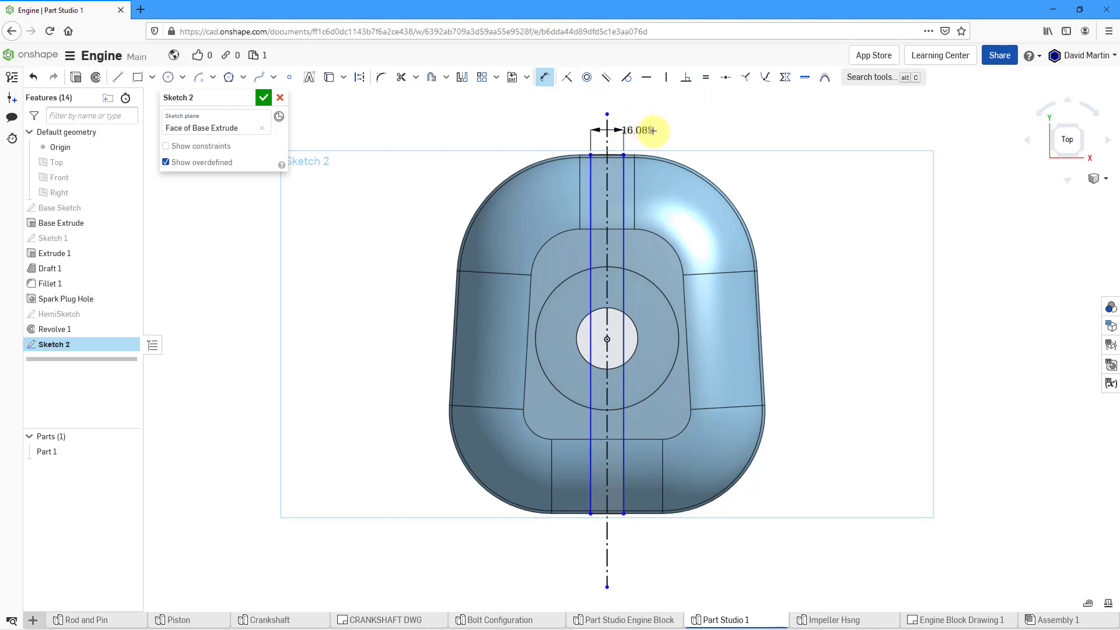
left_click(673, 133)
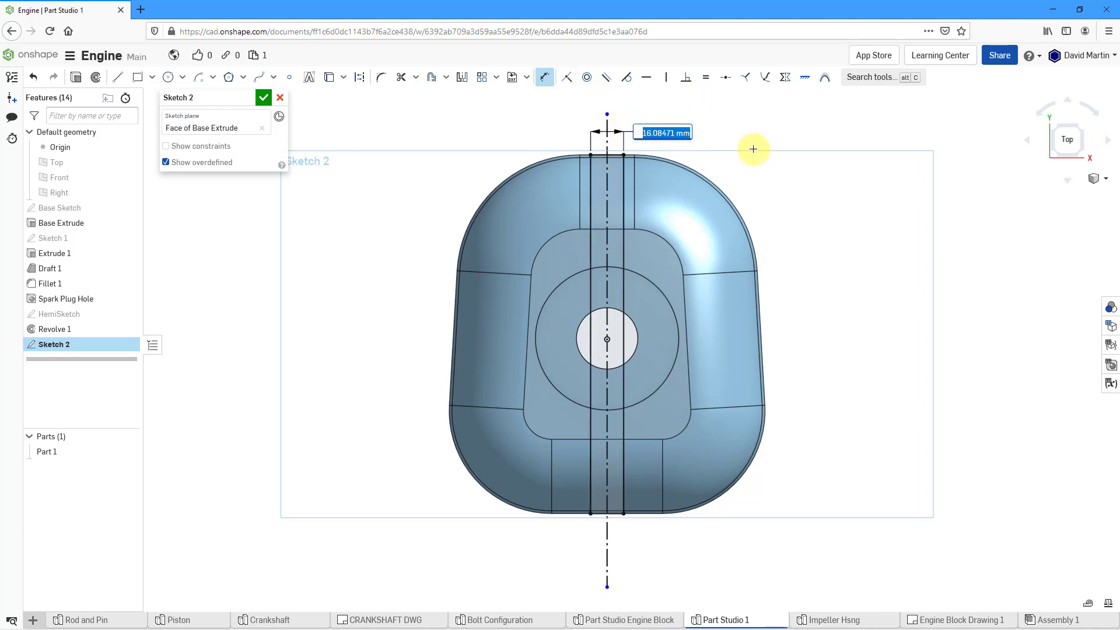
type("5")
key("Return")
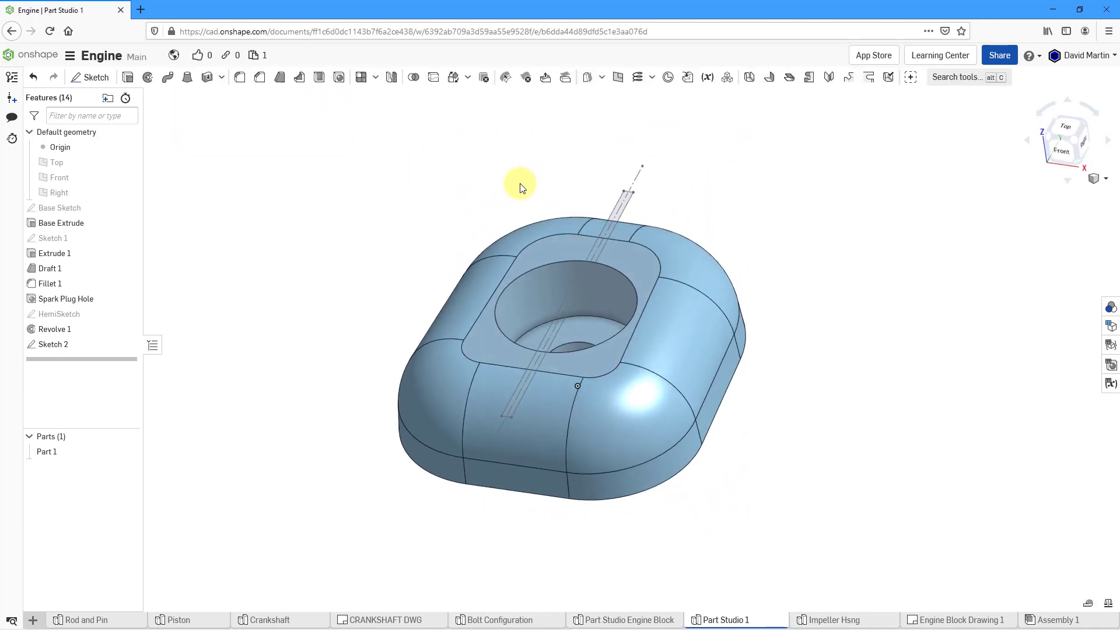
Step: Extrude the narrow strip sketch as a Remove cut, up to the floor face of the spark plug hole's counterbore
left_click(65, 344)
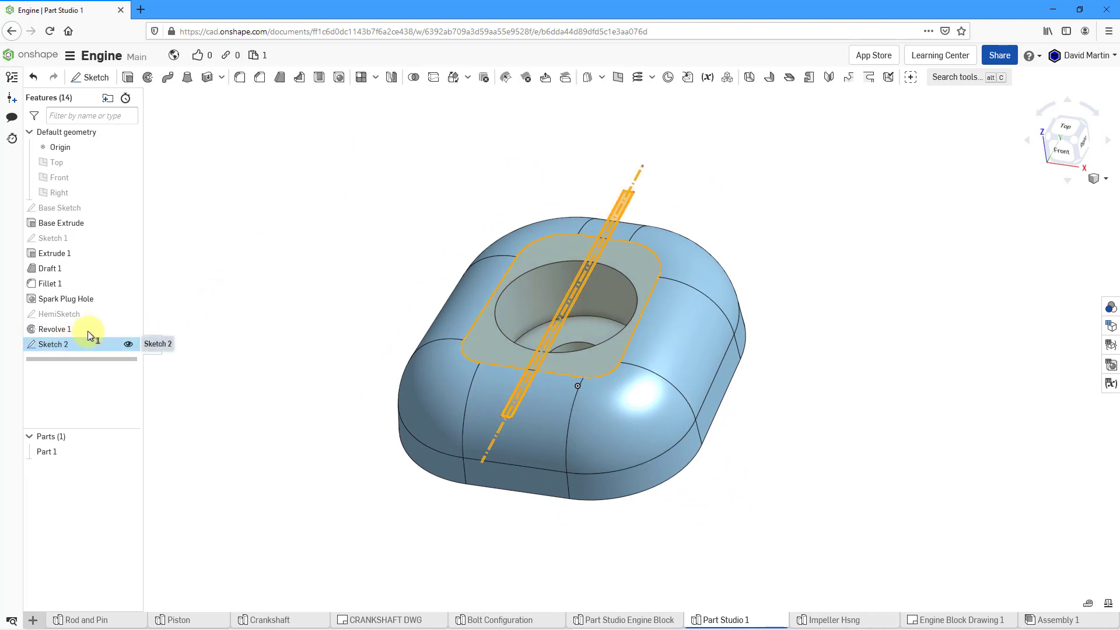
left_click(131, 82)
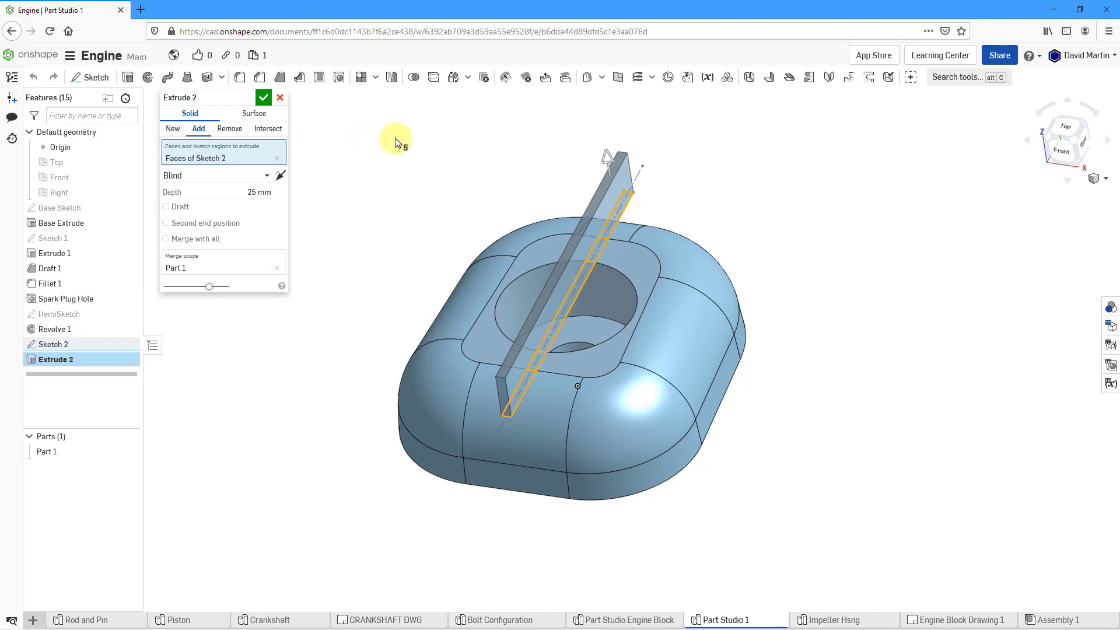
left_click(231, 131)
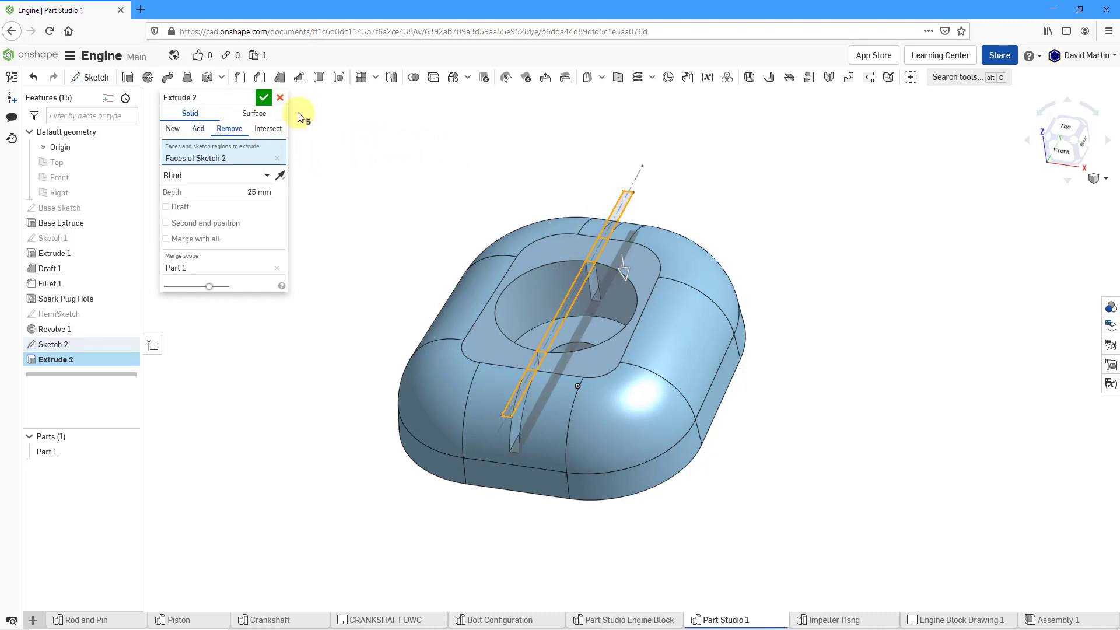
left_click(261, 177)
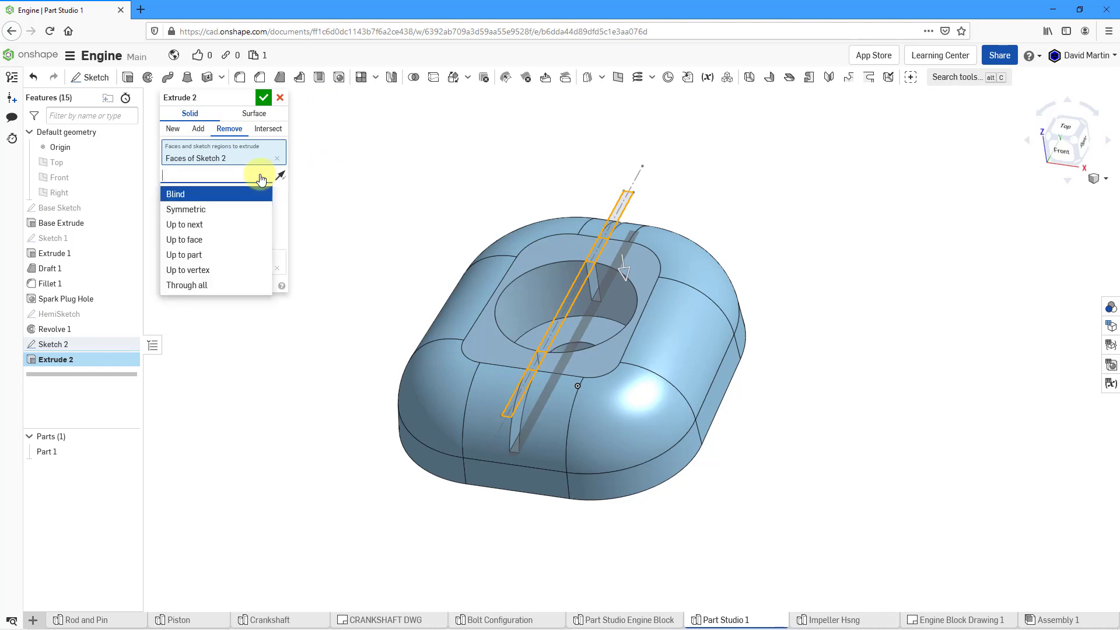
left_click(196, 245)
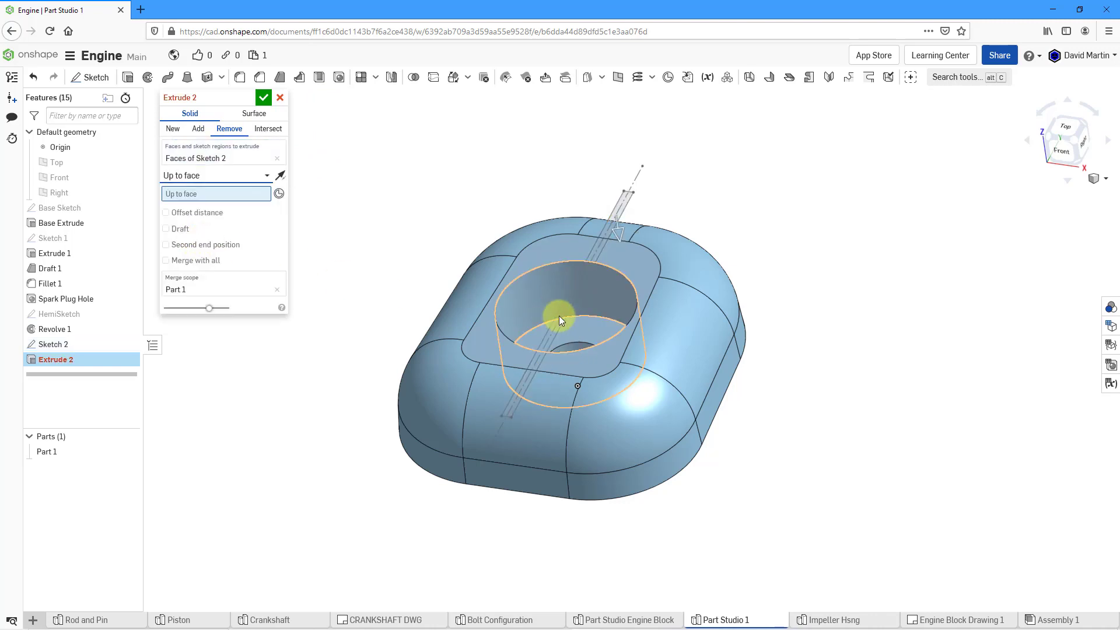
left_click(594, 330)
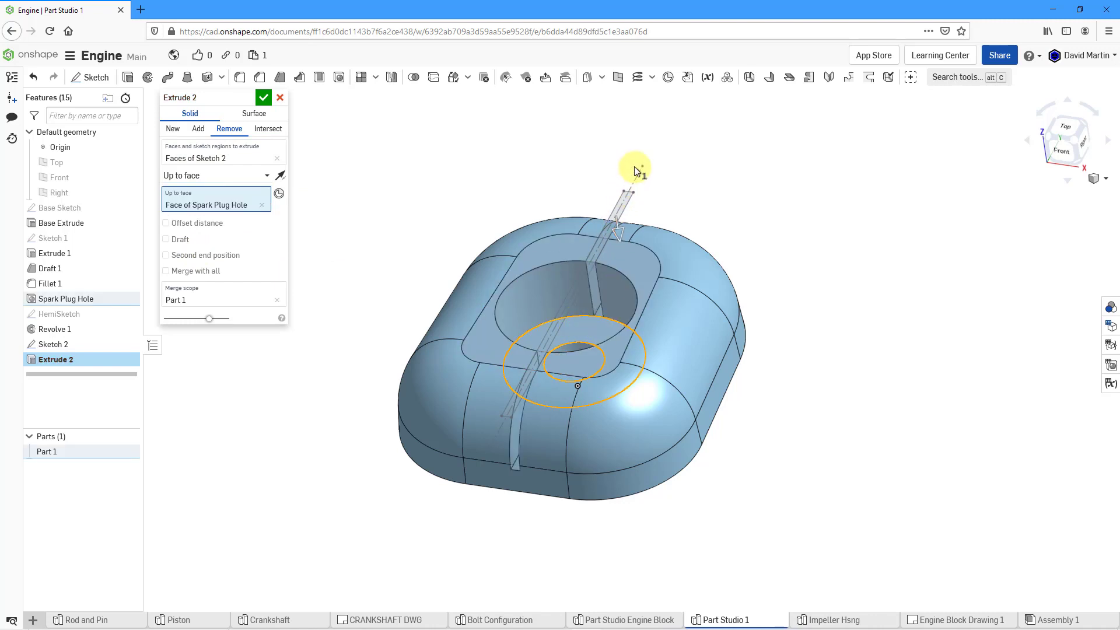
right_click_drag(663, 197, 623, 207)
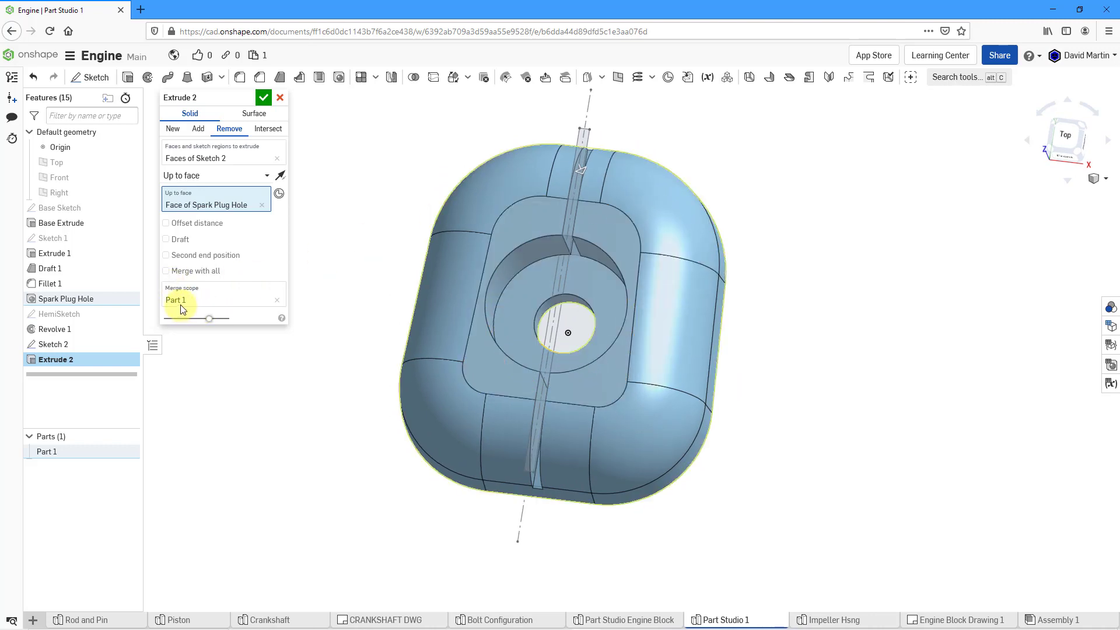
left_click(264, 98)
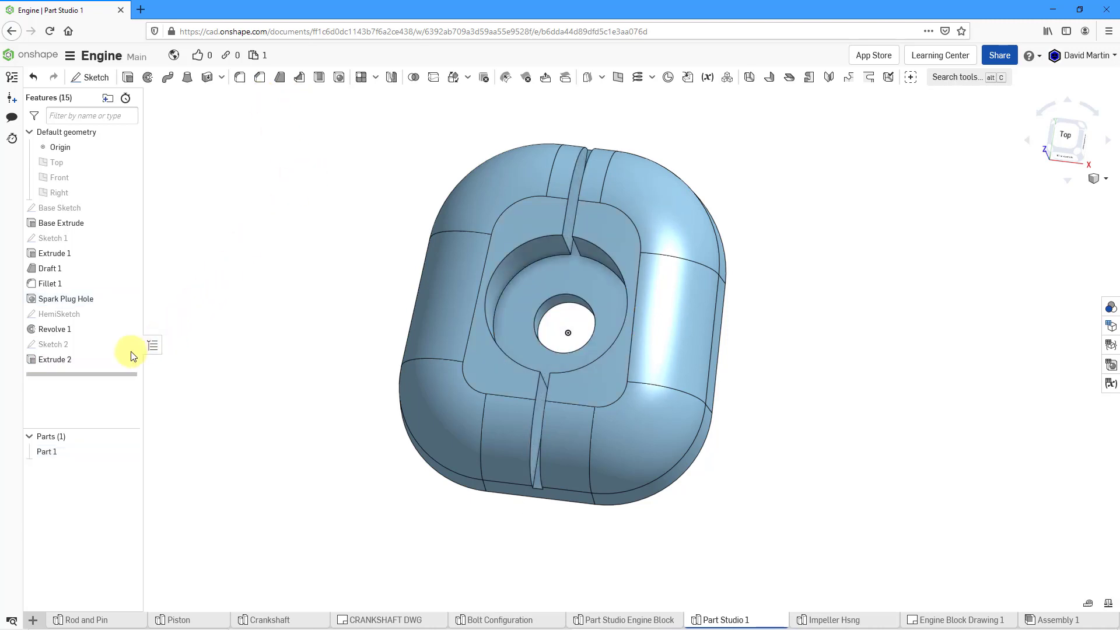
Step: Rename the slot's extrude feature as Fin Cut Extrude
right_click(54, 362)
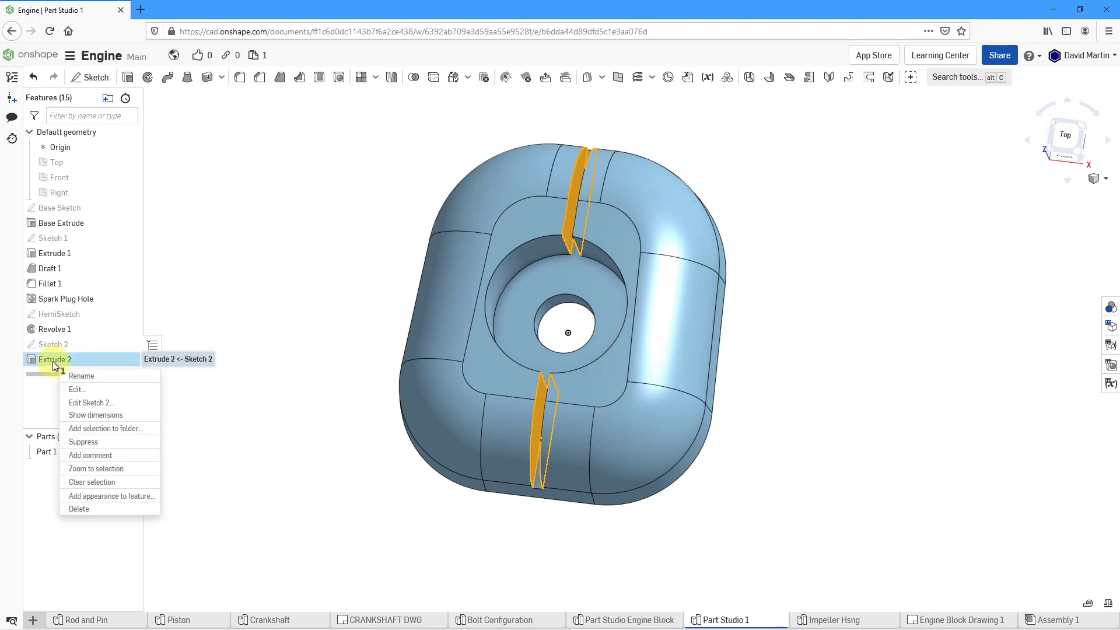
left_click(81, 376)
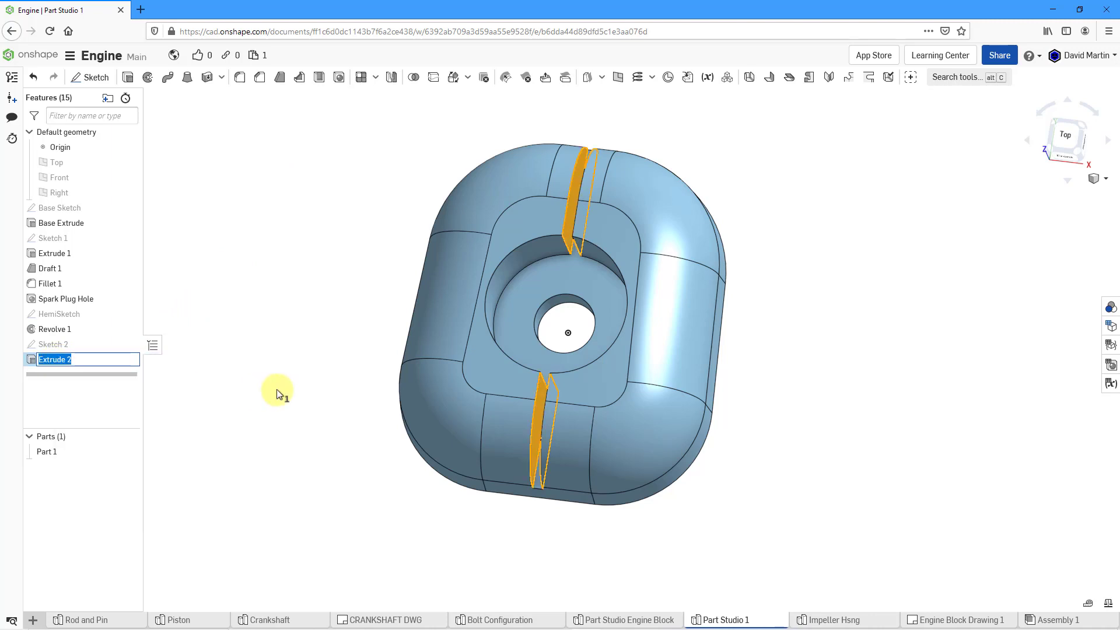
type("Fin Cut Extrude")
key("Return")
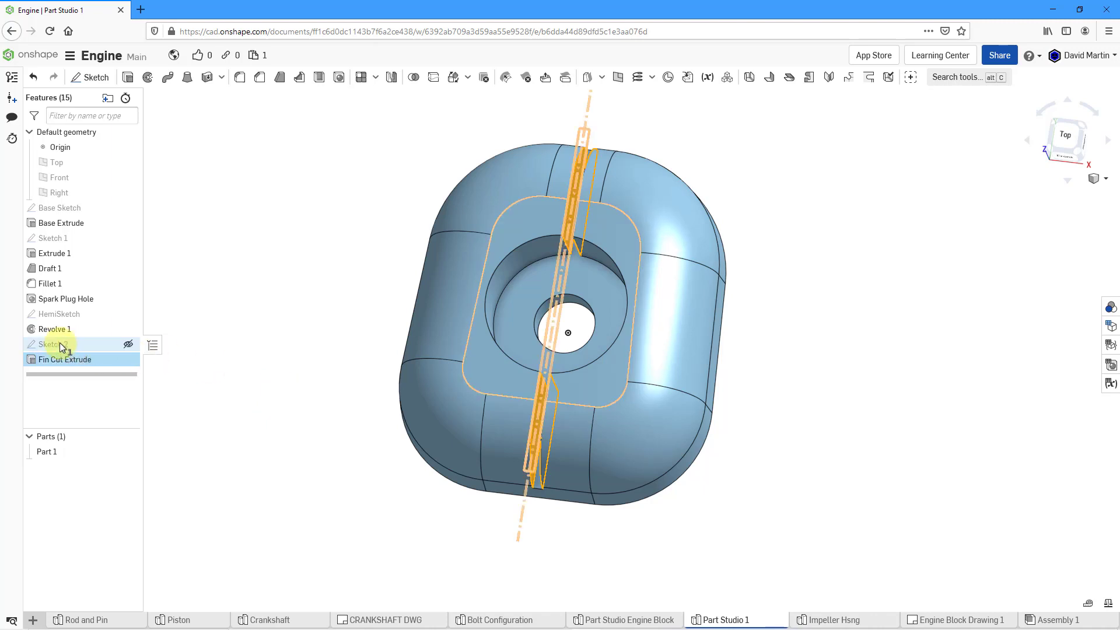
left_click(211, 388)
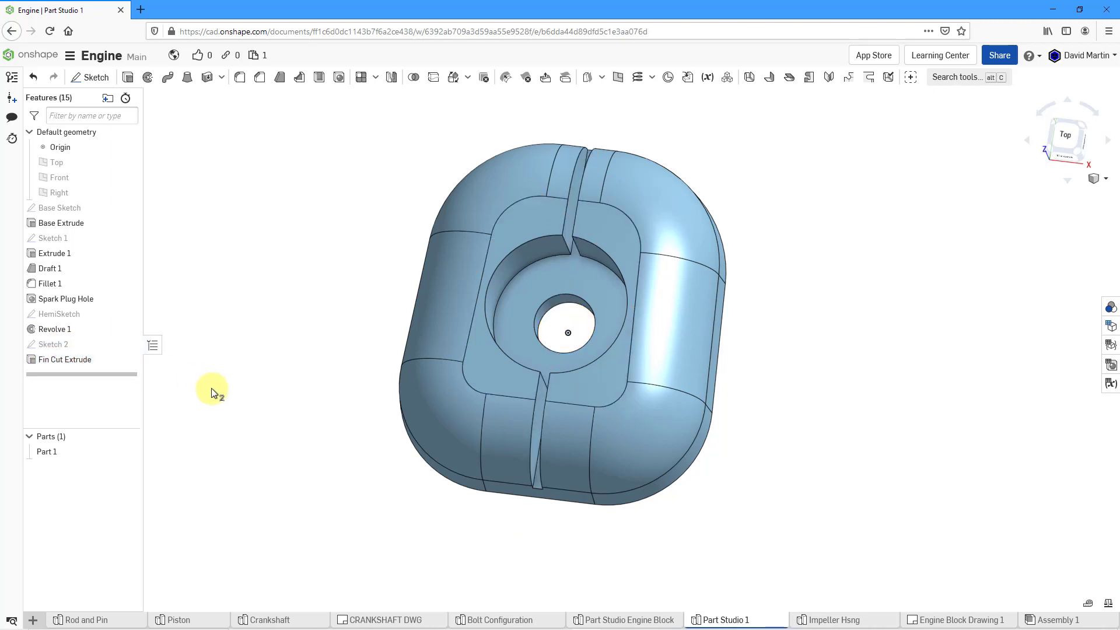
Step: Rename the slot's sketch as Fin Cut Sketch
left_click(57, 341)
right_click(57, 342)
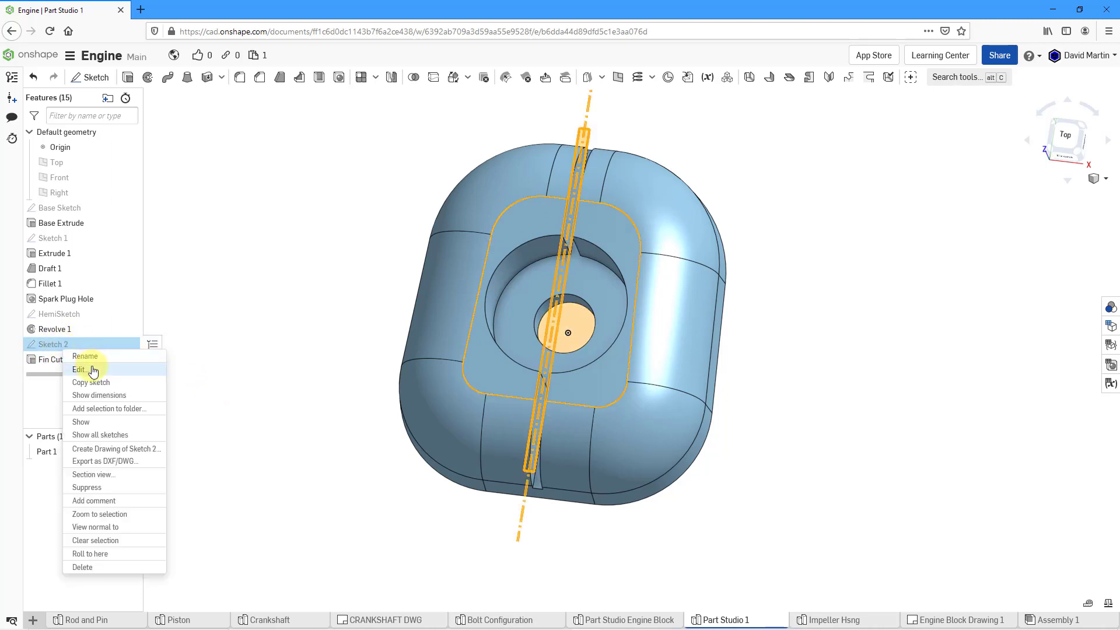
left_click(88, 356)
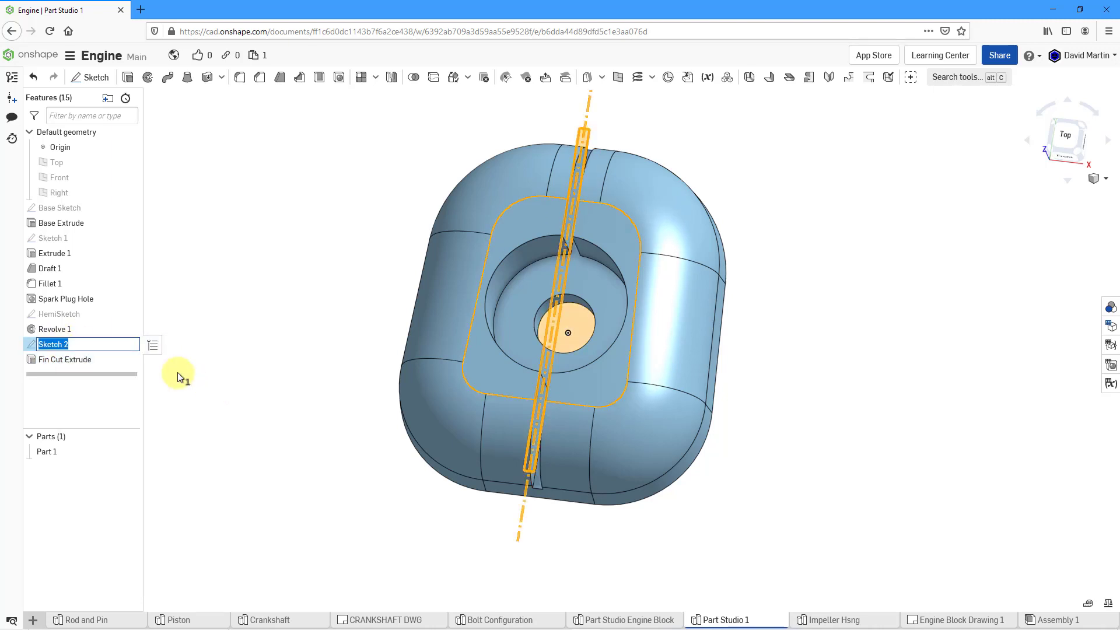
type("Fin Cut Sketch")
key("Return")
left_click(293, 324)
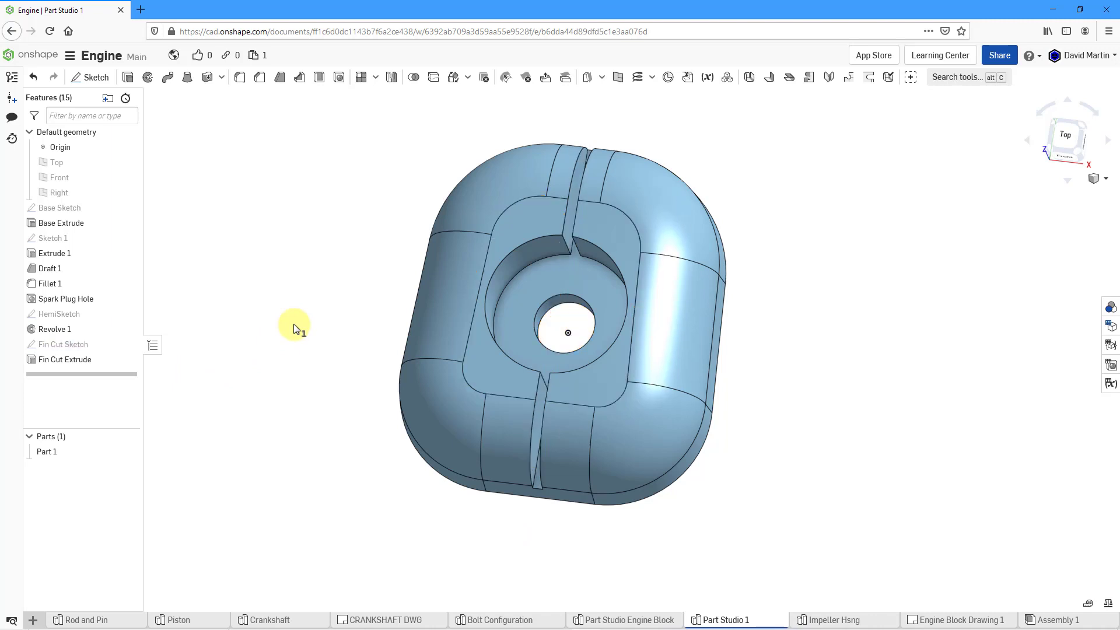
Step: Set up a linear feature pattern of Fin Cut Extrude, using the Right plane as its direction
mouse_move(401, 386)
right_mouse_down()
mouse_move(385, 384)
mouse_move(406, 369)
mouse_move(397, 376)
right_mouse_up()
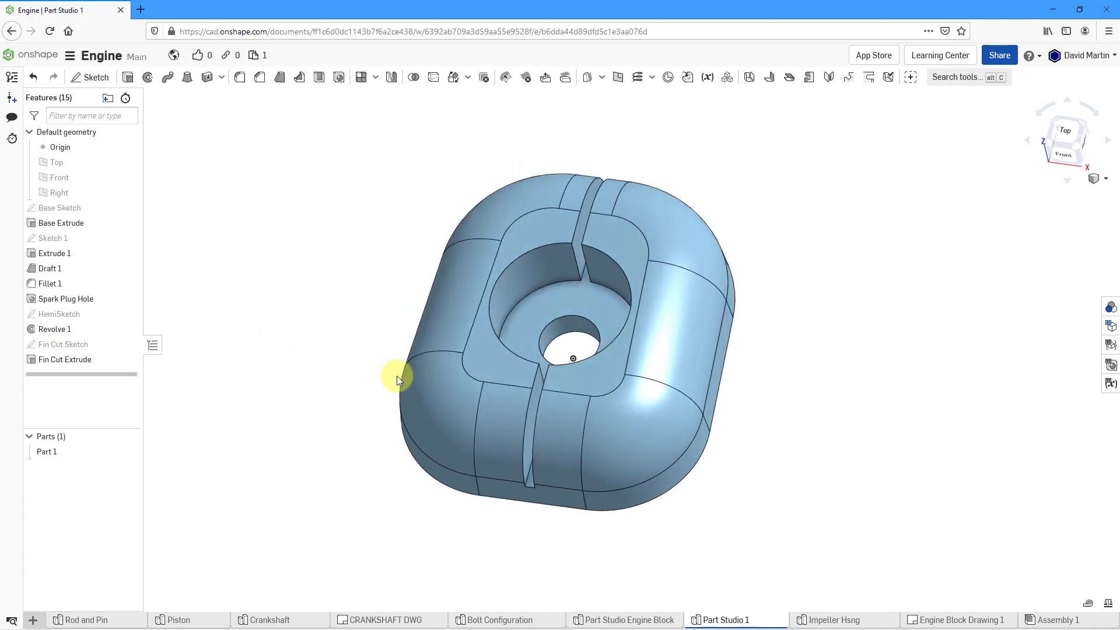
left_click(73, 363)
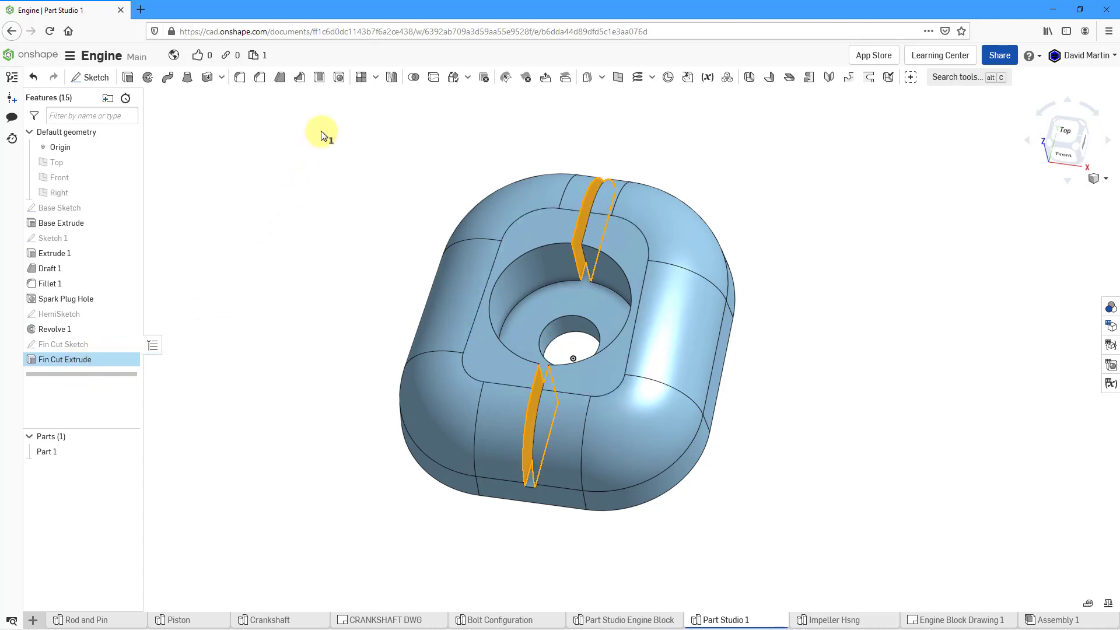
left_click(375, 79)
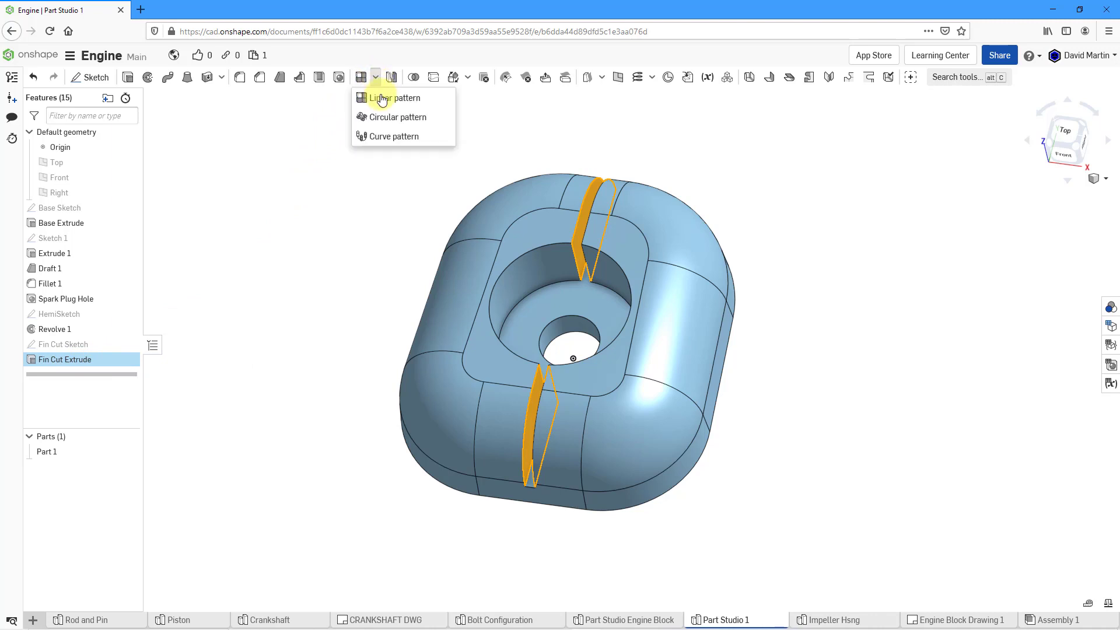
left_click(382, 99)
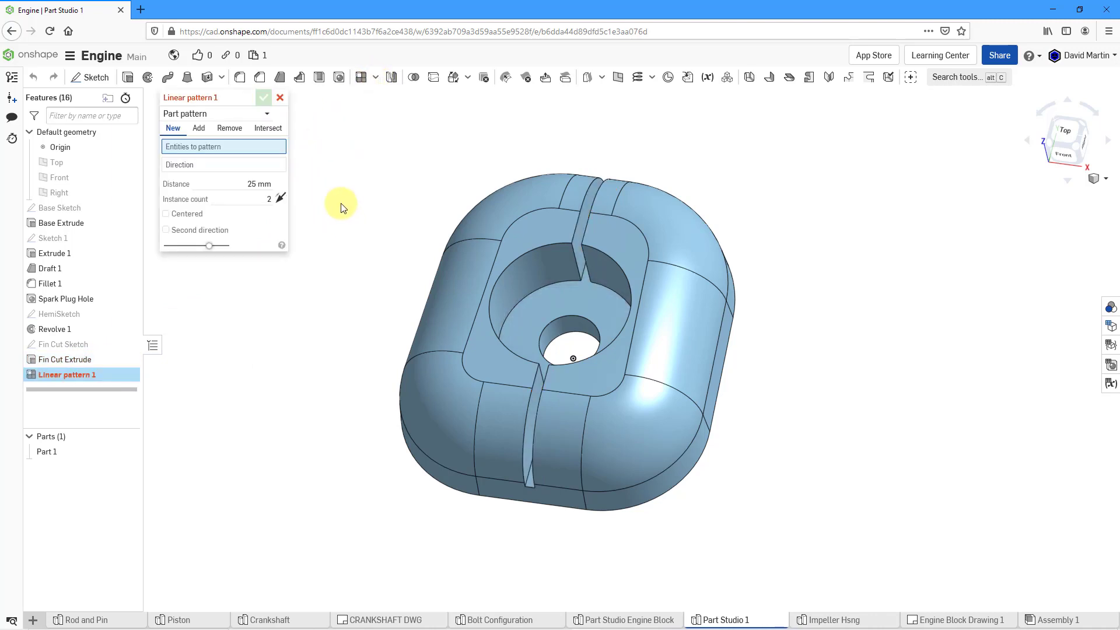
left_click(223, 115)
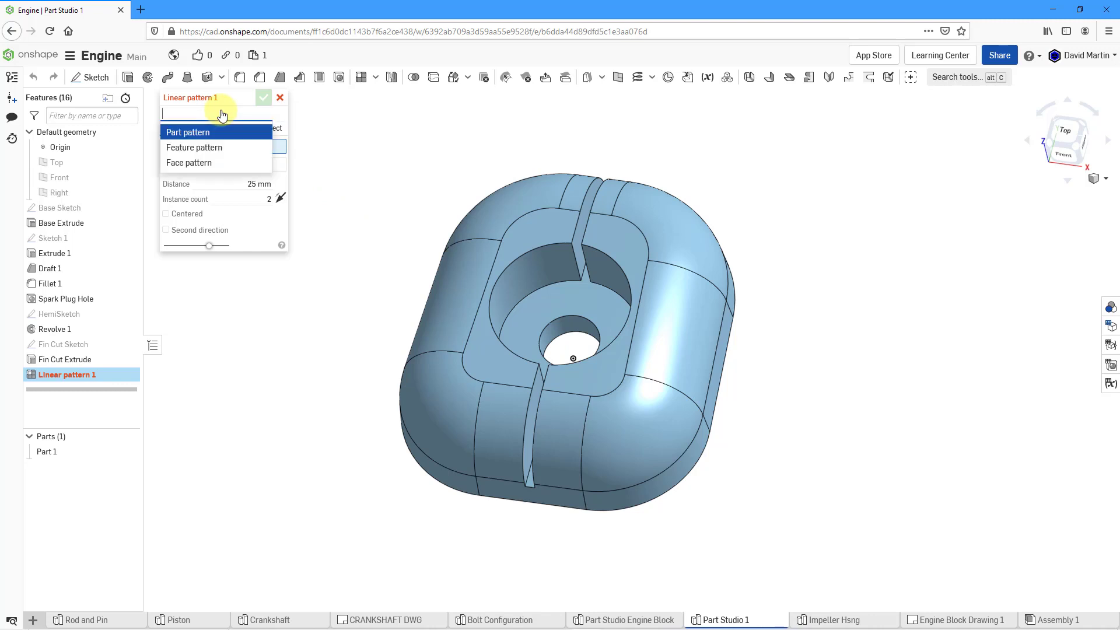
left_click(227, 144)
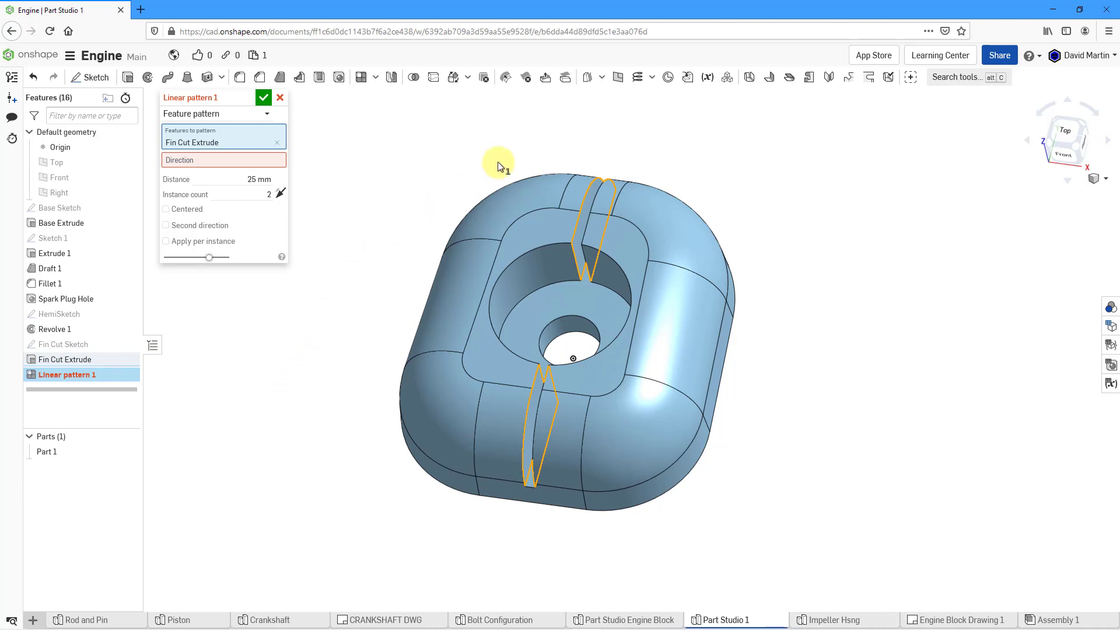
key("p")
left_click(190, 162)
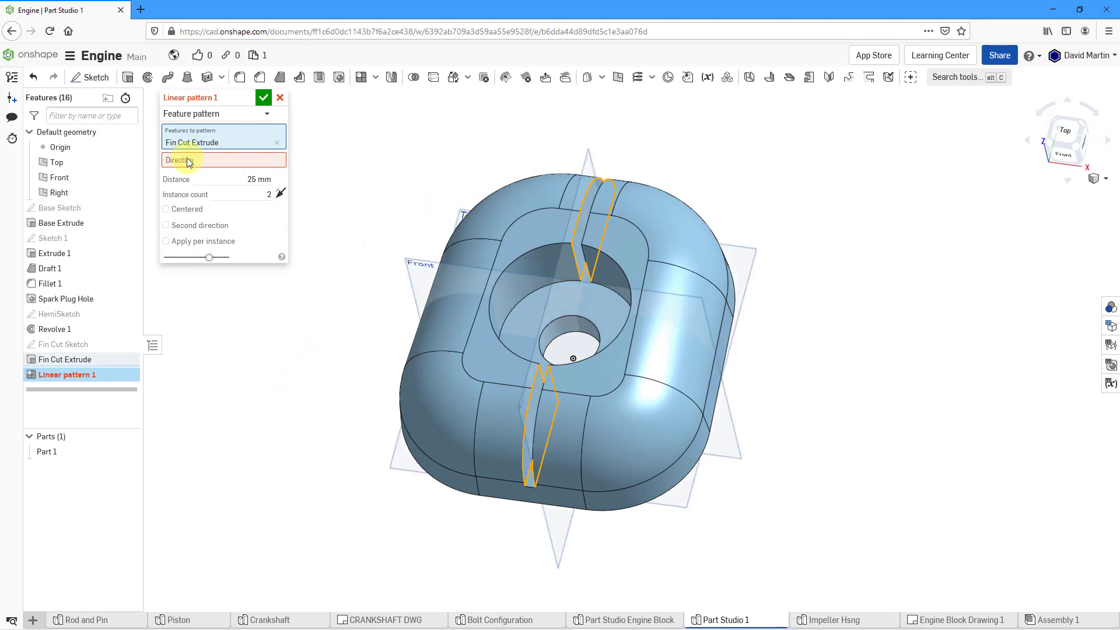
left_click(585, 151)
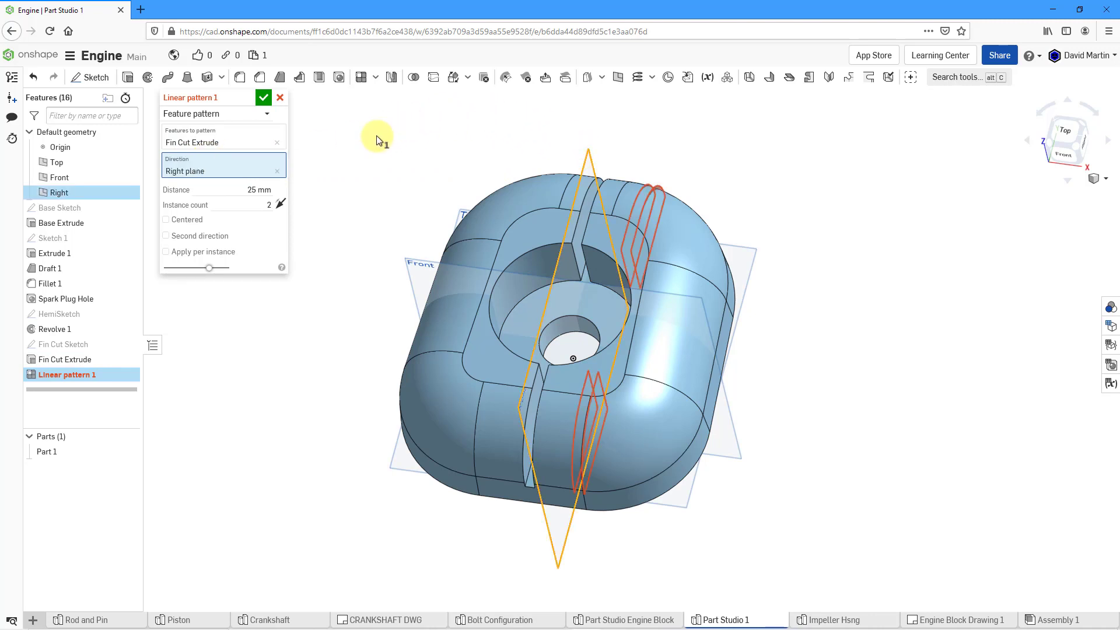
key("p")
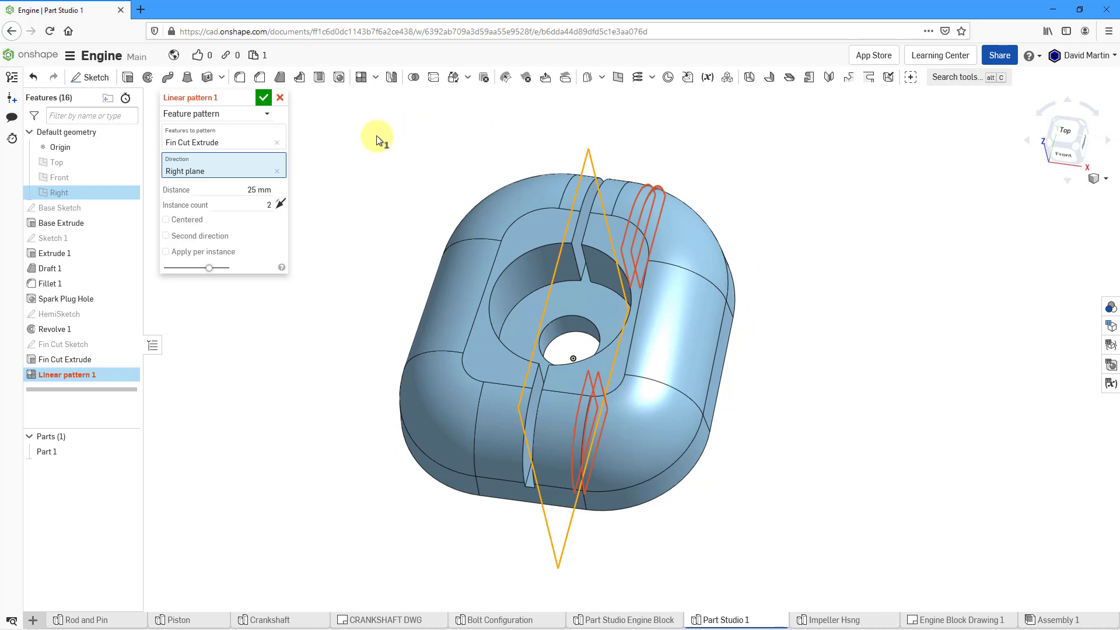
Step: Set the linear pattern's distance to 10 mm and centre it on the original fin cut
left_click(242, 191)
type("10")
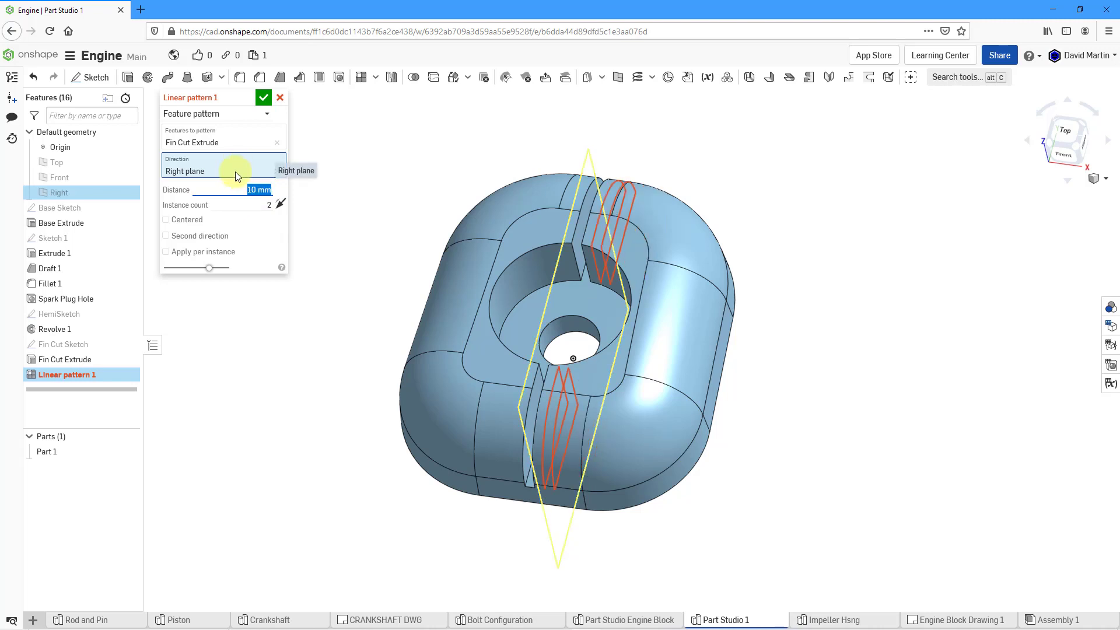
left_click(167, 222)
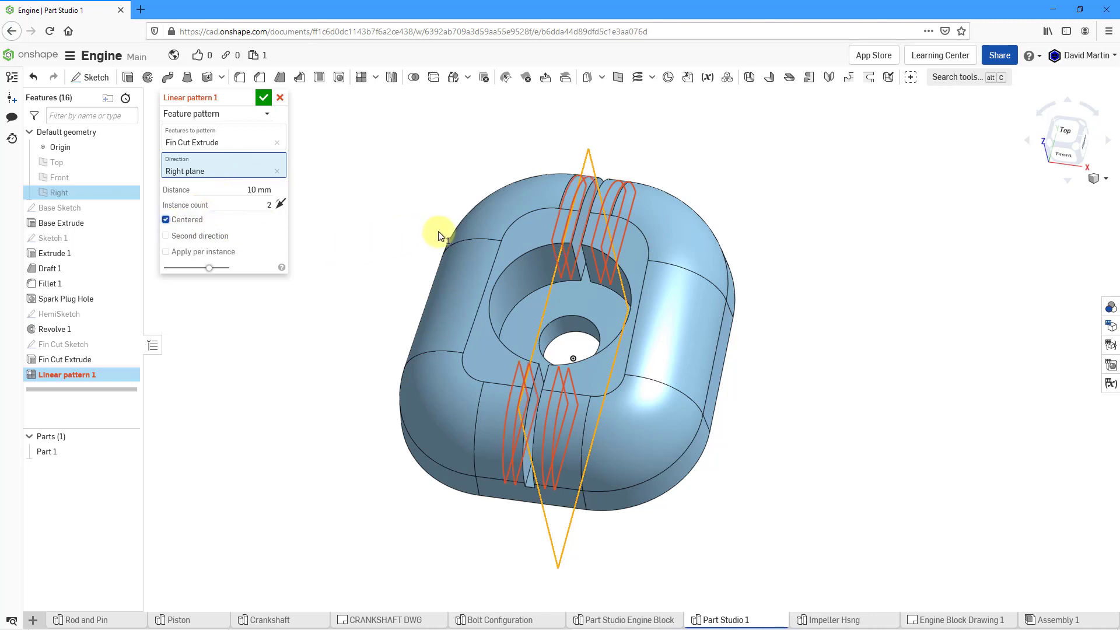
right_click_drag(438, 231, 466, 229)
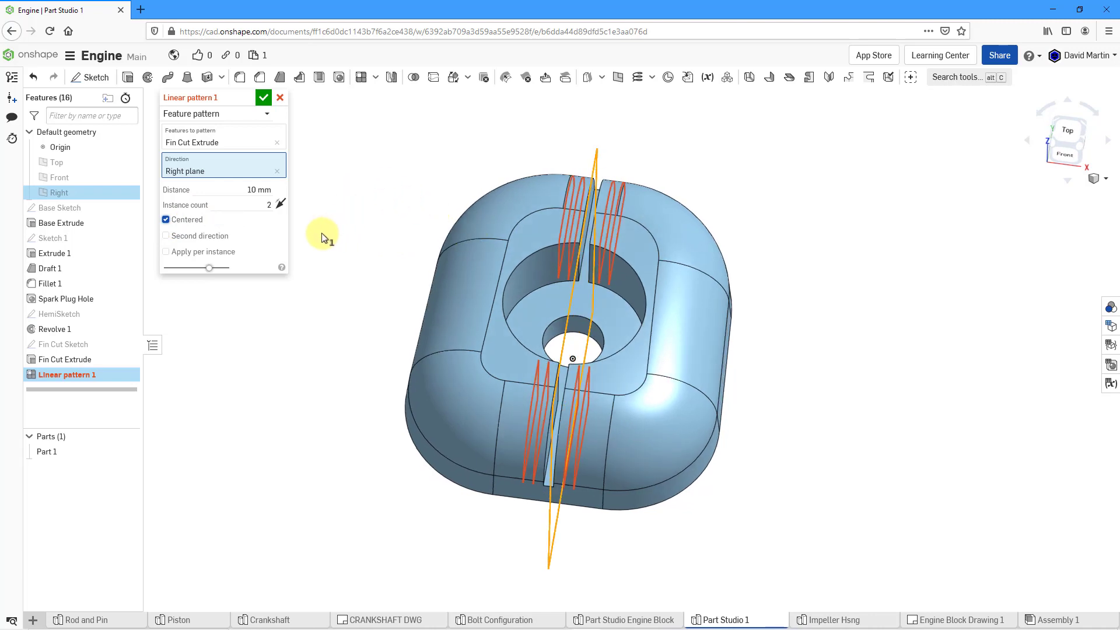
Step: Set the fin pattern's instance count to 7, apply the cut per instance, and complete the pattern
left_click(254, 205)
type("6")
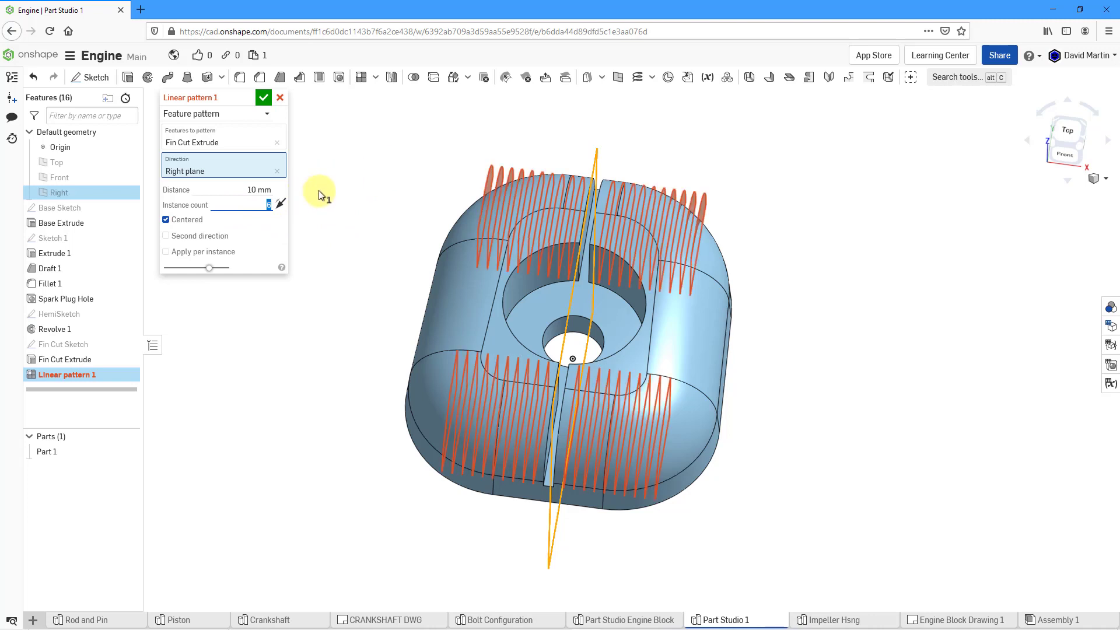
type("7")
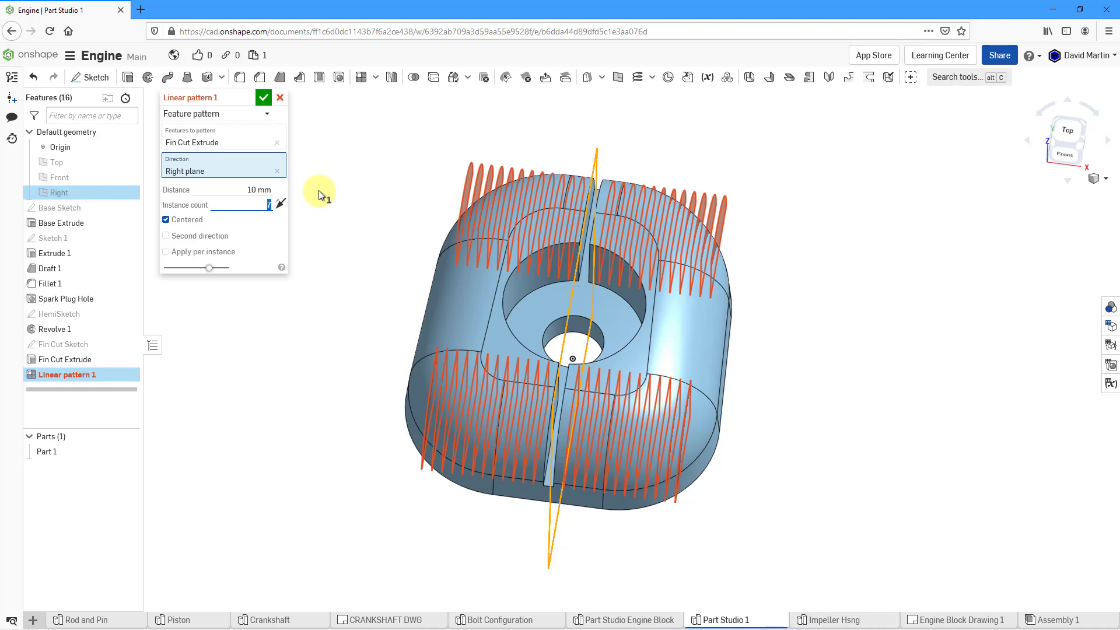
mouse_move(191, 102)
left_click(166, 252)
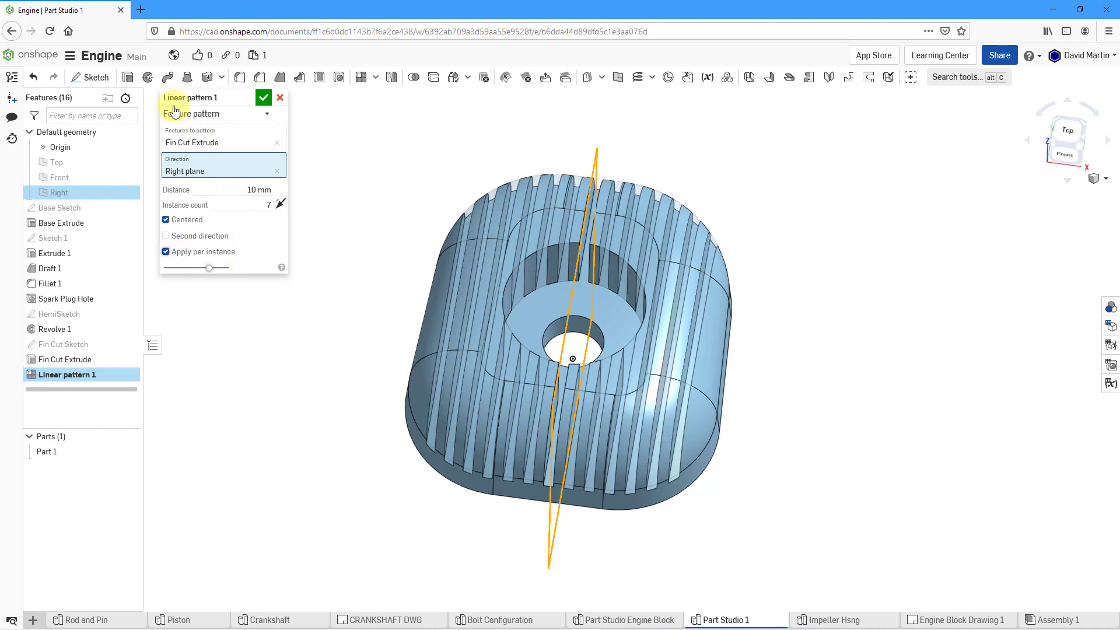
left_click(264, 100)
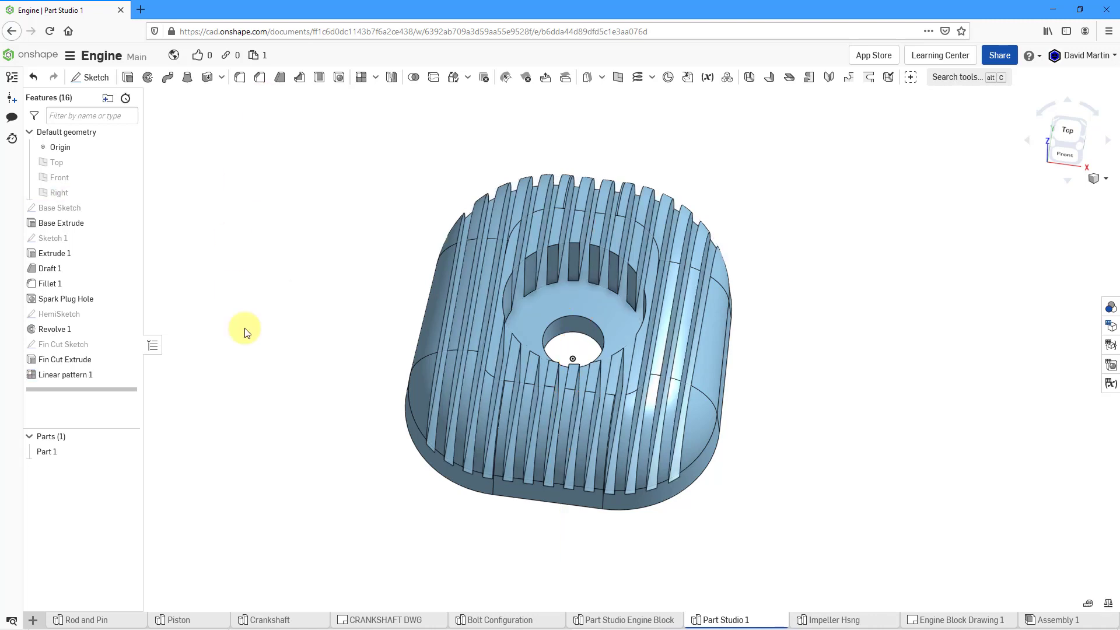
Step: Rename the linear pattern feature as Fin Cut Pattern
right_click(88, 378)
left_click(109, 391)
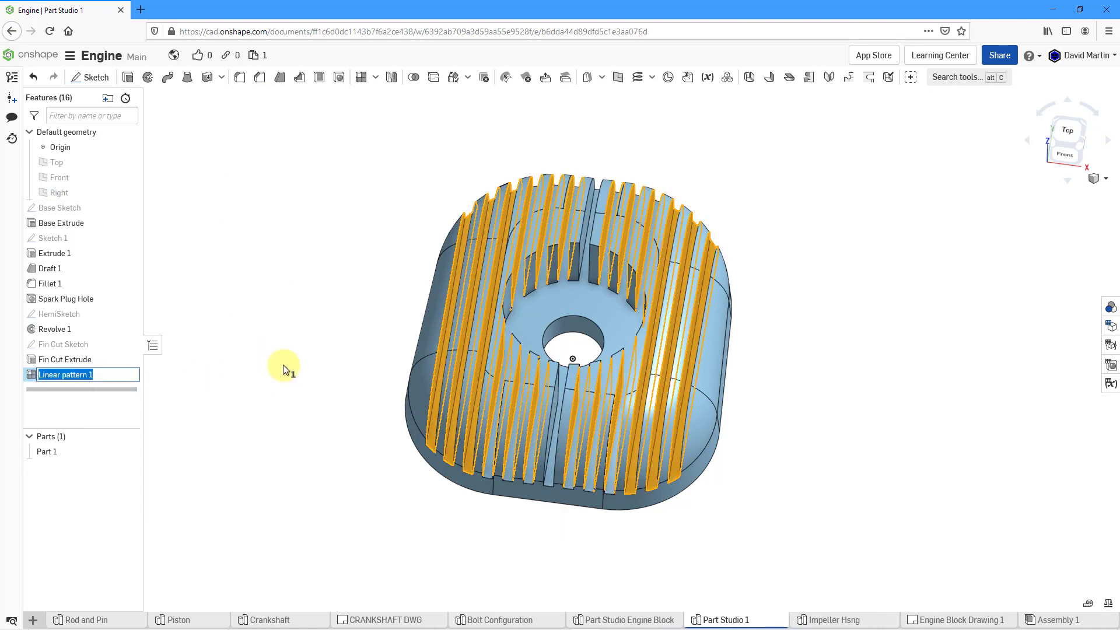
type("Fin")
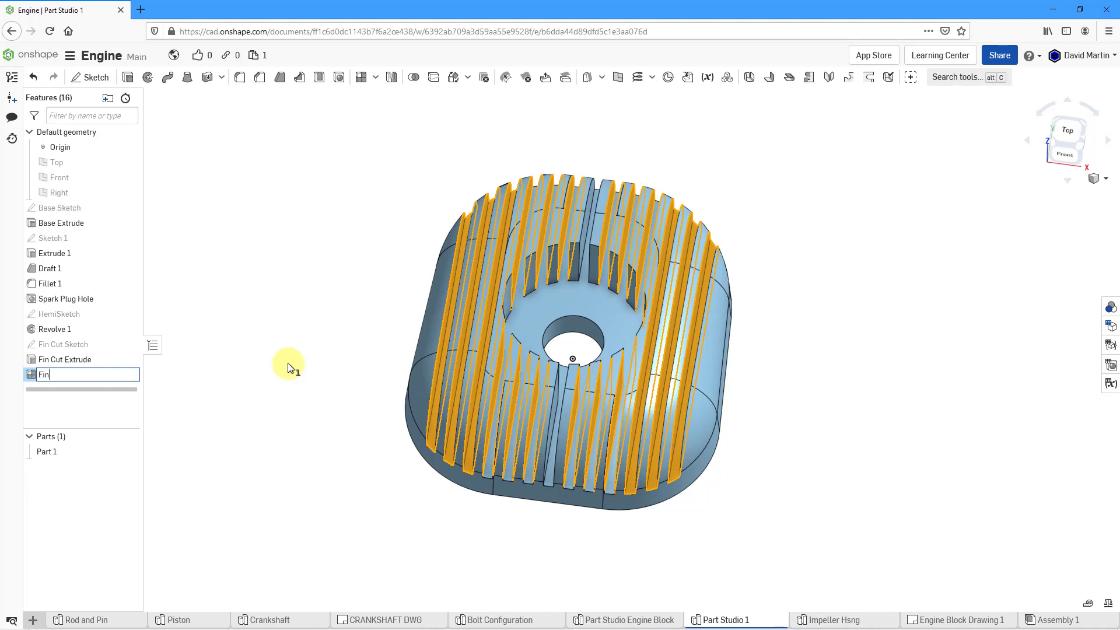
type(" Cut Pattern")
key("Return")
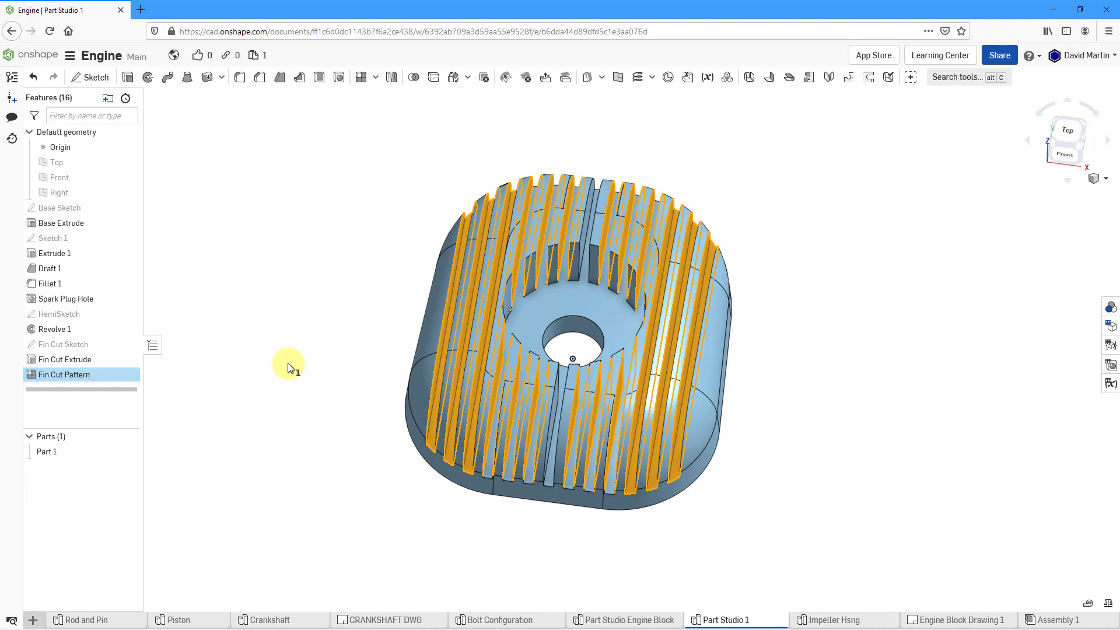
left_click(341, 358)
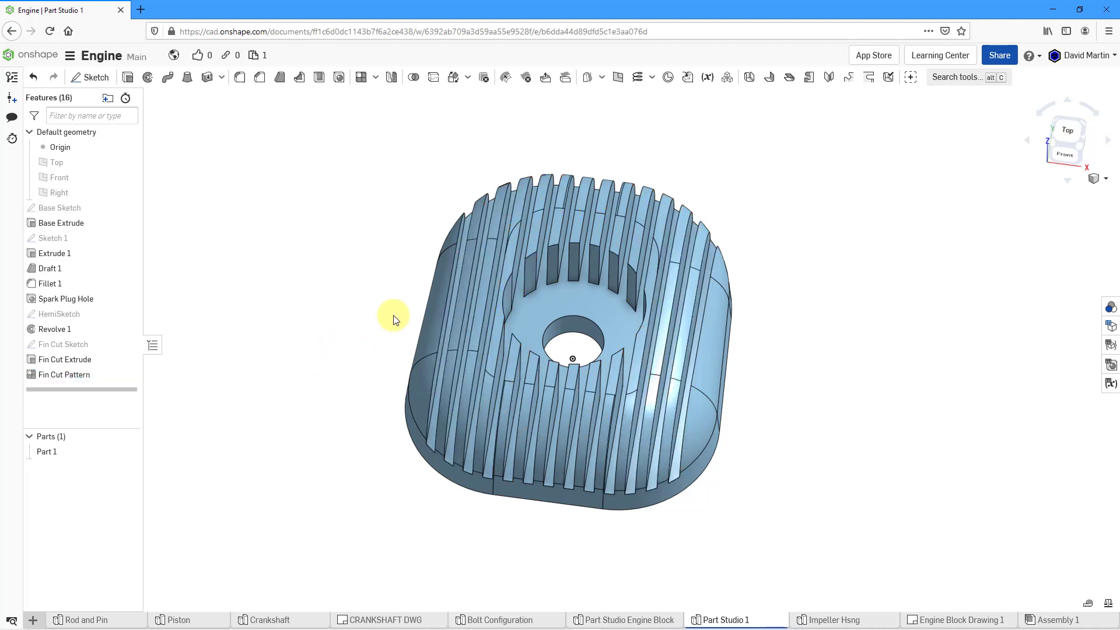
mouse_move(393, 315)
right_mouse_down()
mouse_move(370, 302)
mouse_move(387, 345)
mouse_move(383, 310)
right_mouse_up()
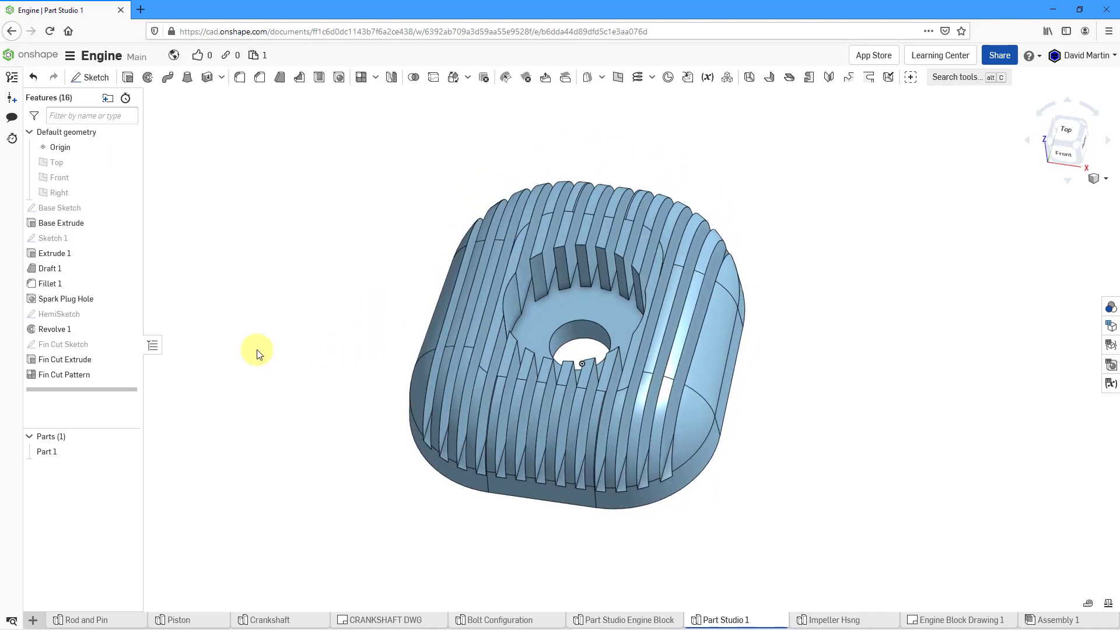
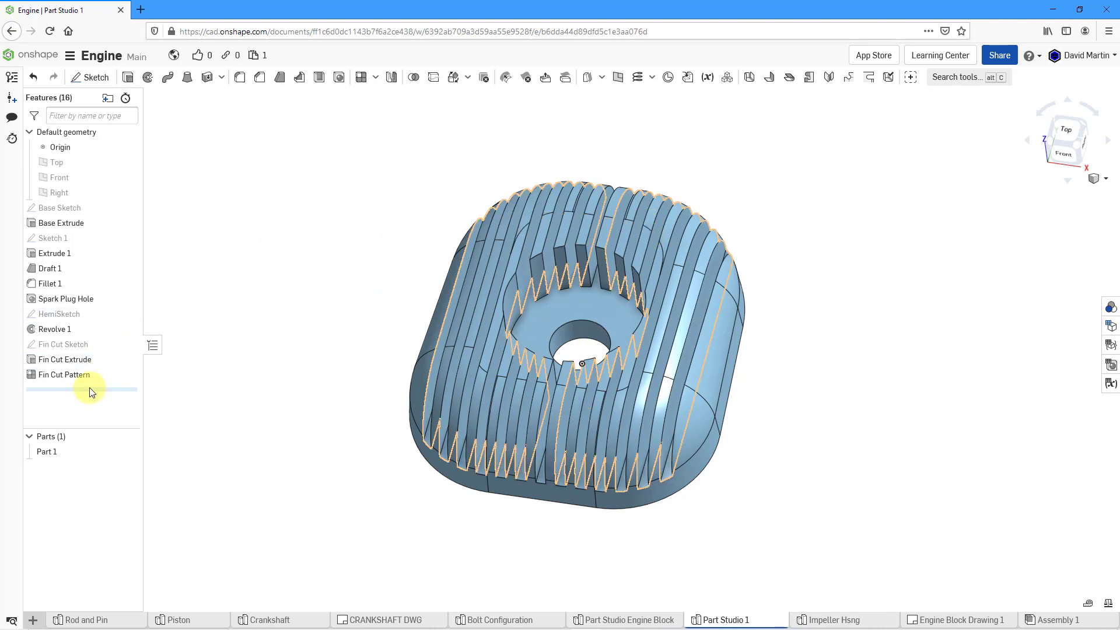
Step: Roll the feature history back to just after Revolve 1 and start a sketch on the head's flat top face, viewed normal to it
left_click_drag(90, 387, 92, 335)
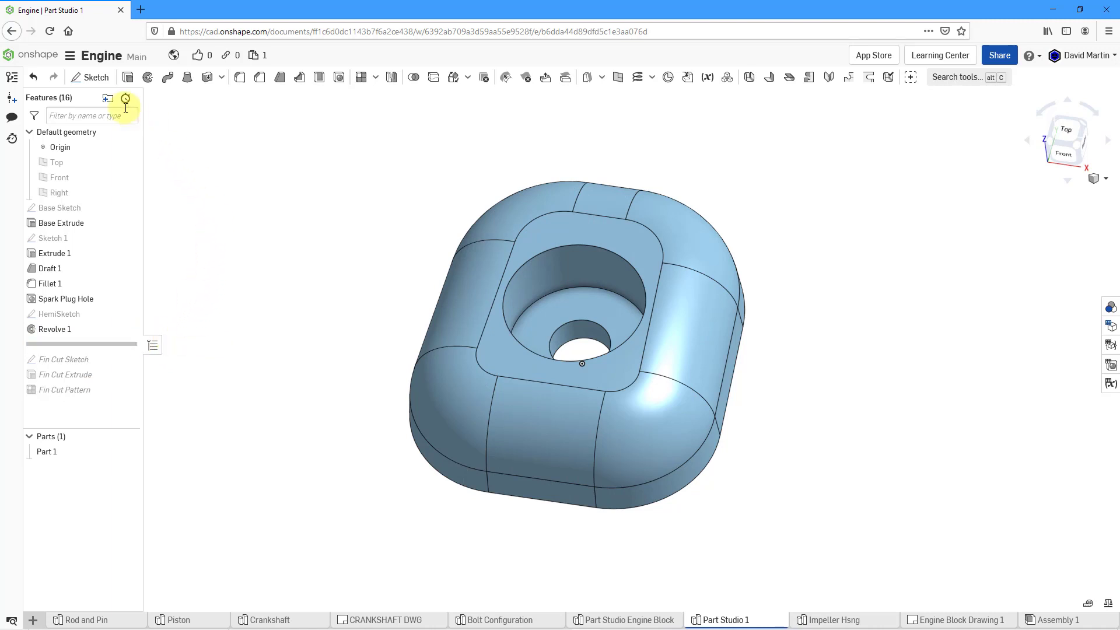
left_click(101, 81)
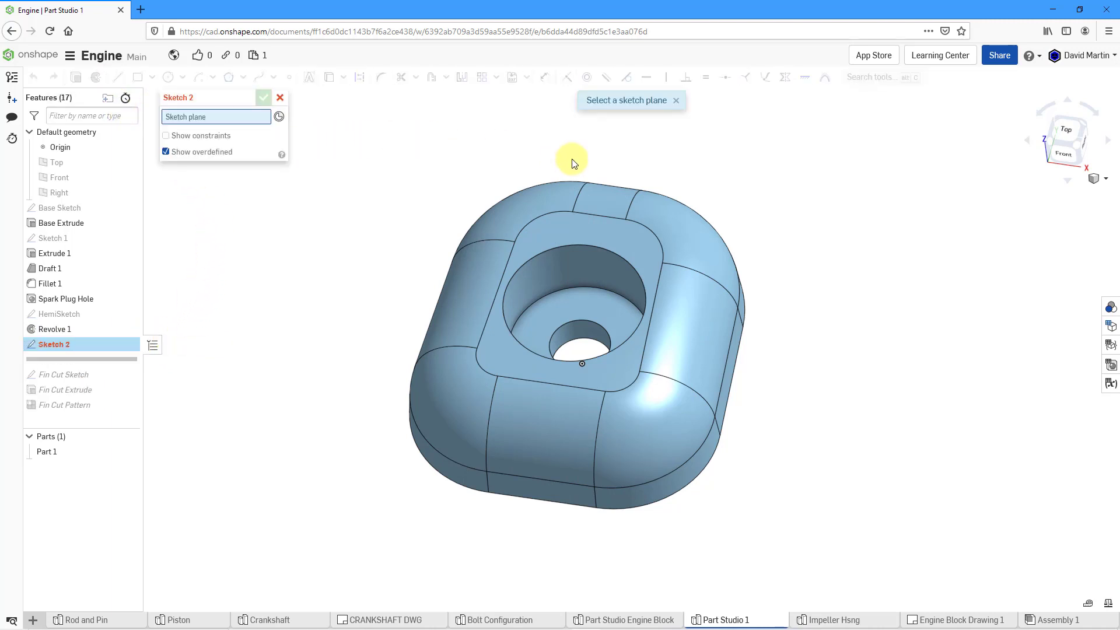
left_click(643, 236)
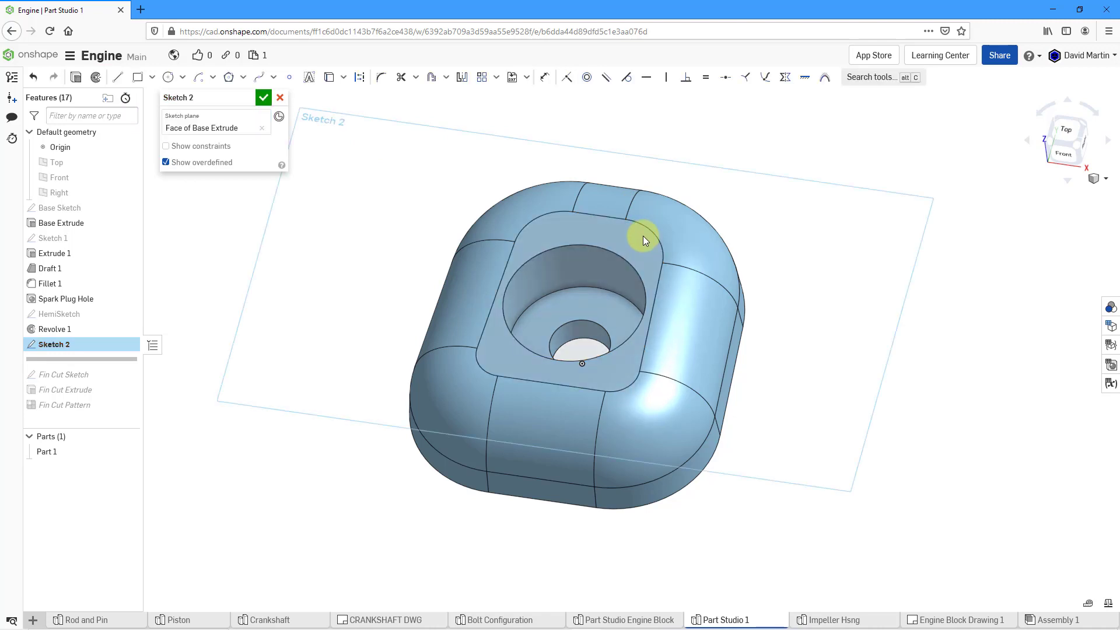
right_click(630, 123)
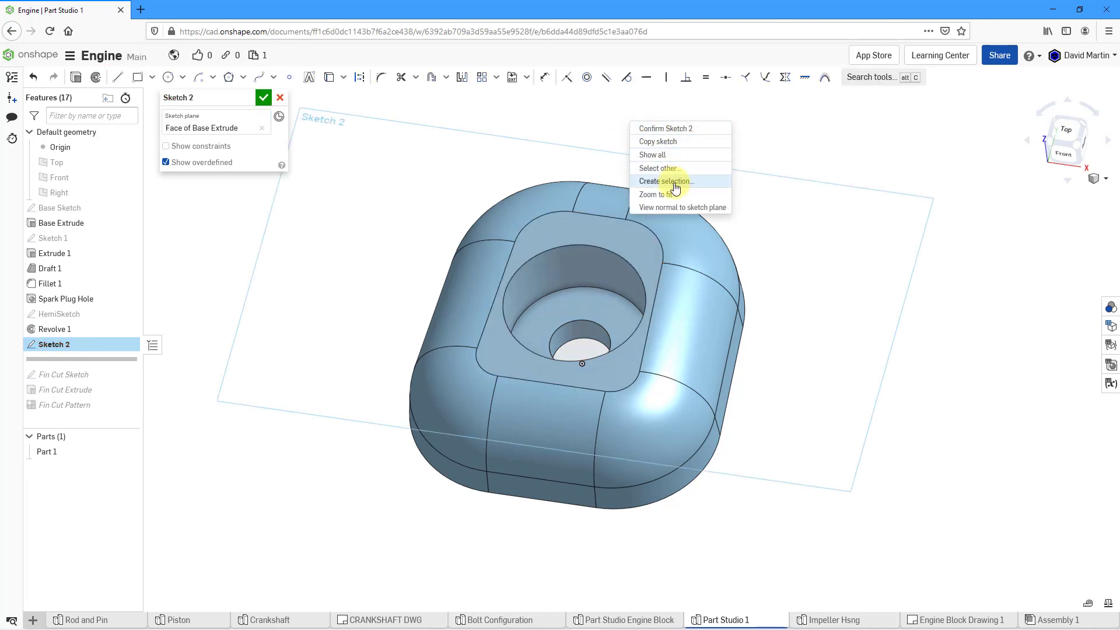
left_click(677, 207)
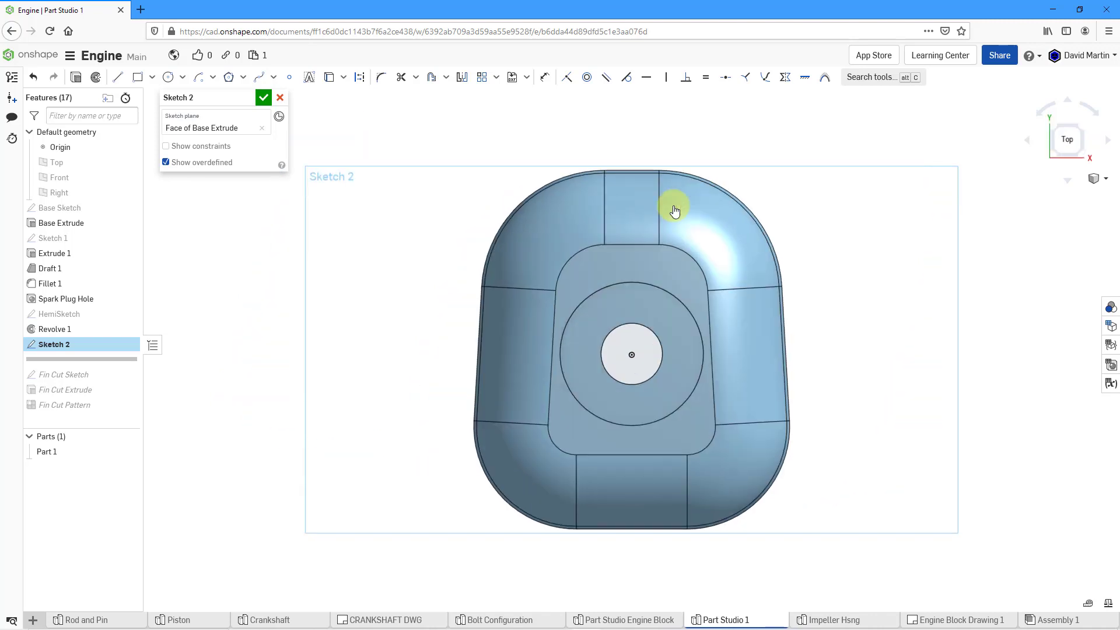
Step: Sketch a diagonal construction line about 116 mm long from the origin past the head's upper-right corner
left_click(359, 77)
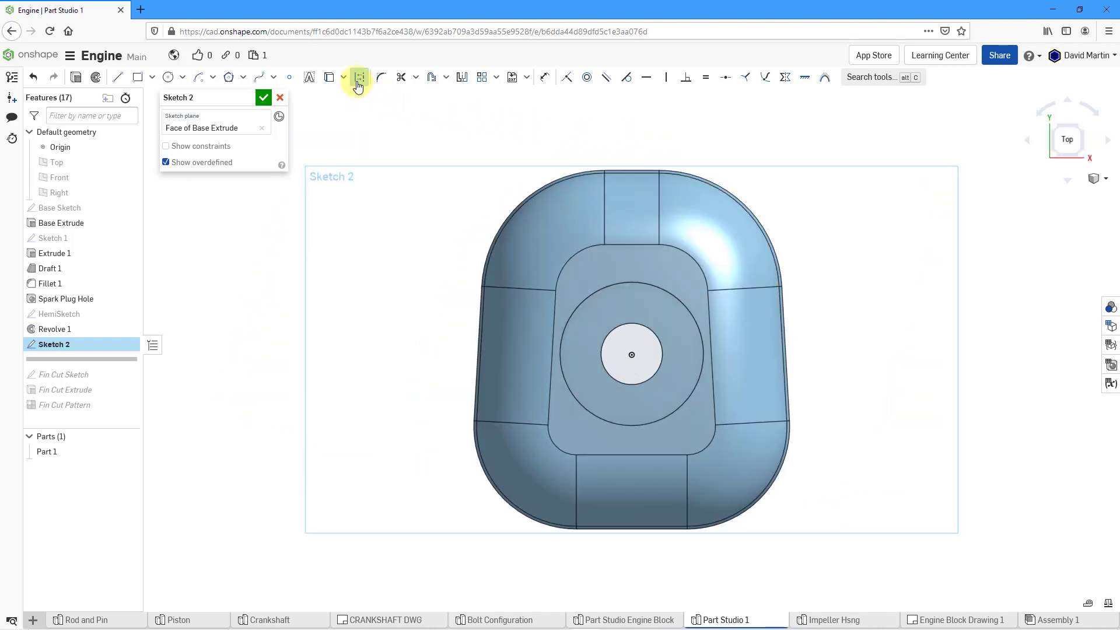
left_click(117, 77)
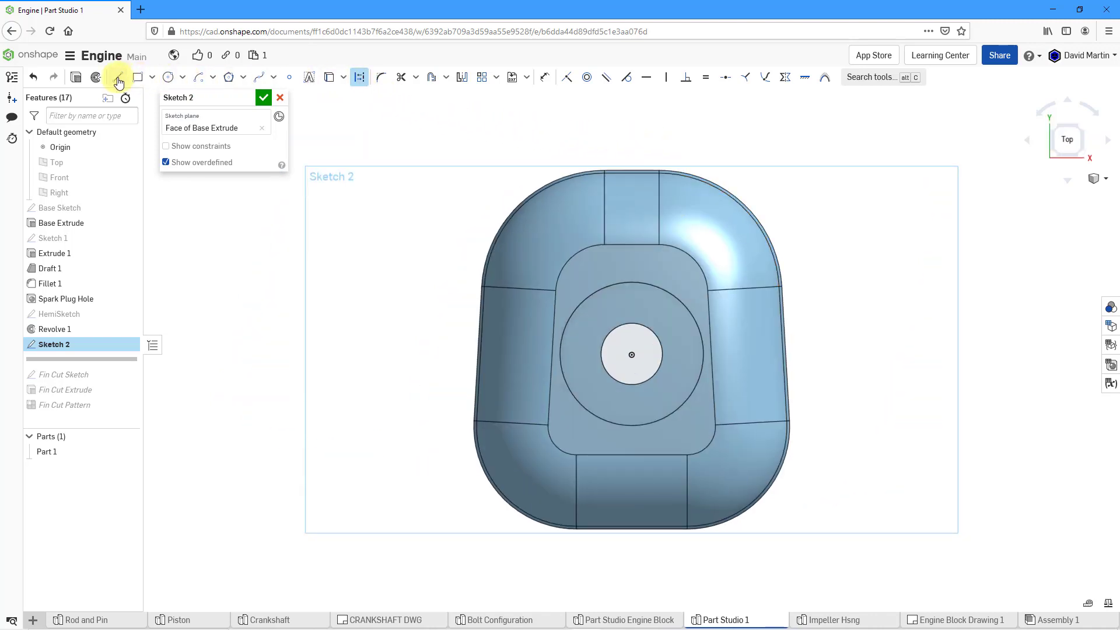
left_click(632, 355)
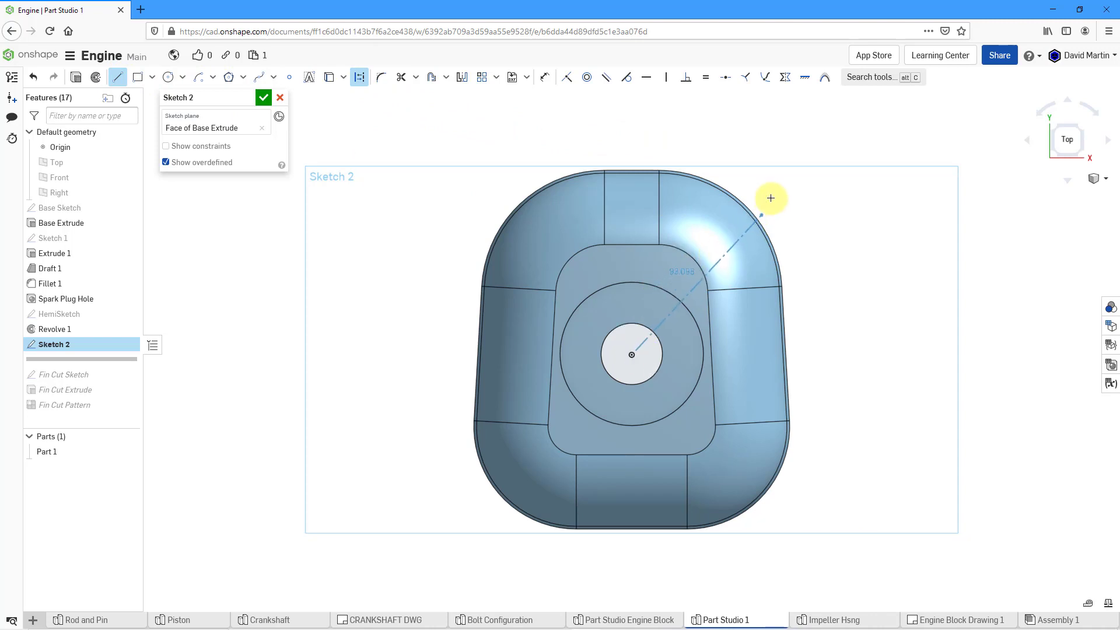
left_click(782, 169)
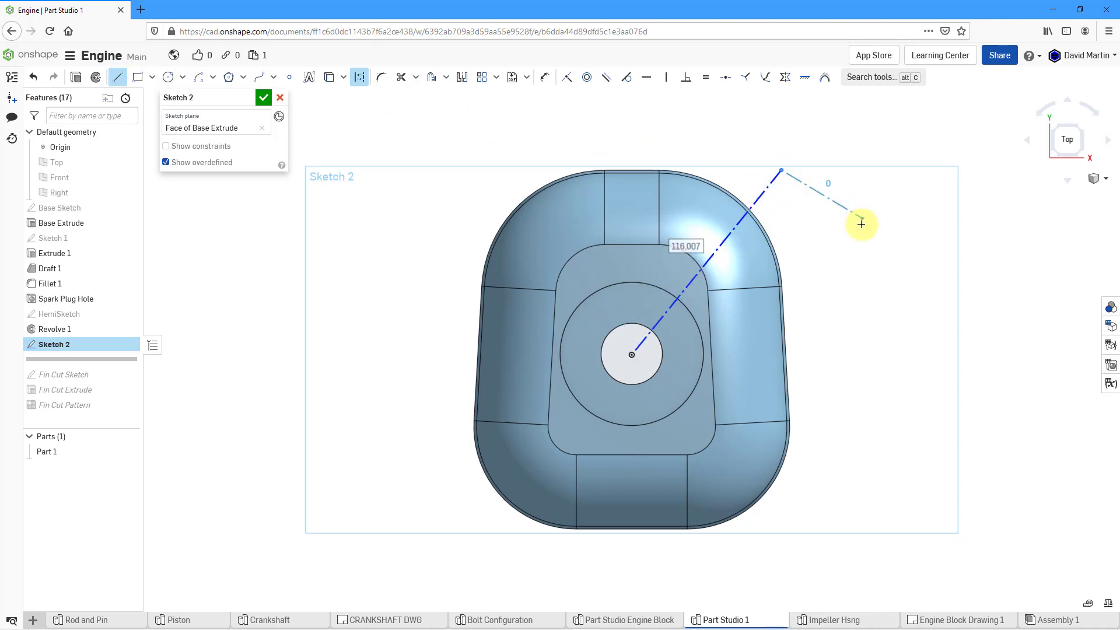
key("Escape")
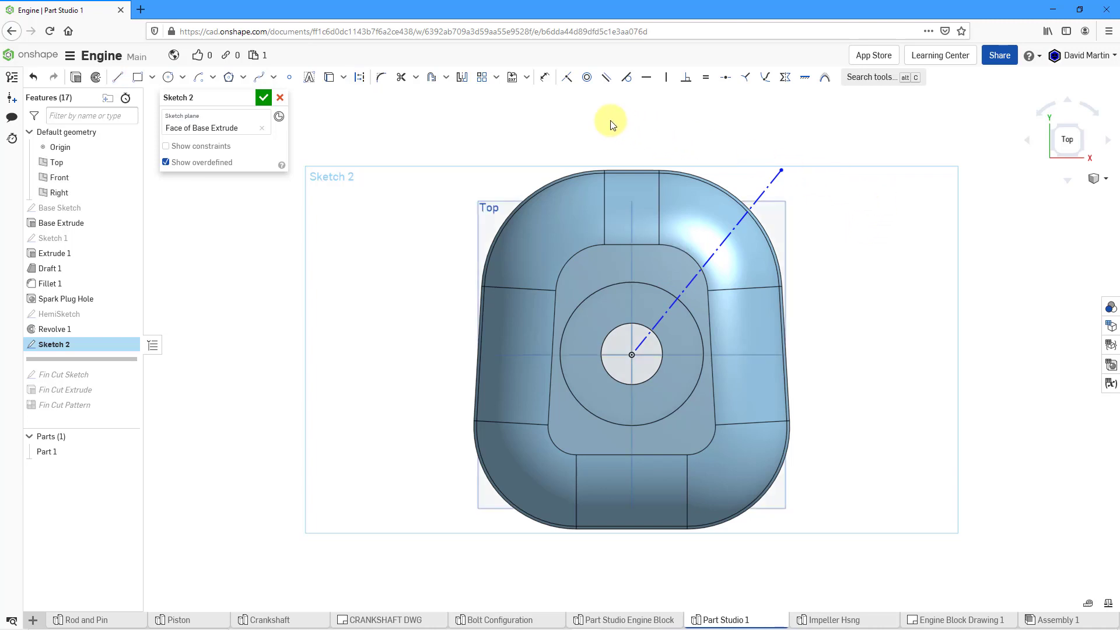
Step: Dimension the construction line's angle to the Front plane as 45 degrees
left_click(544, 77)
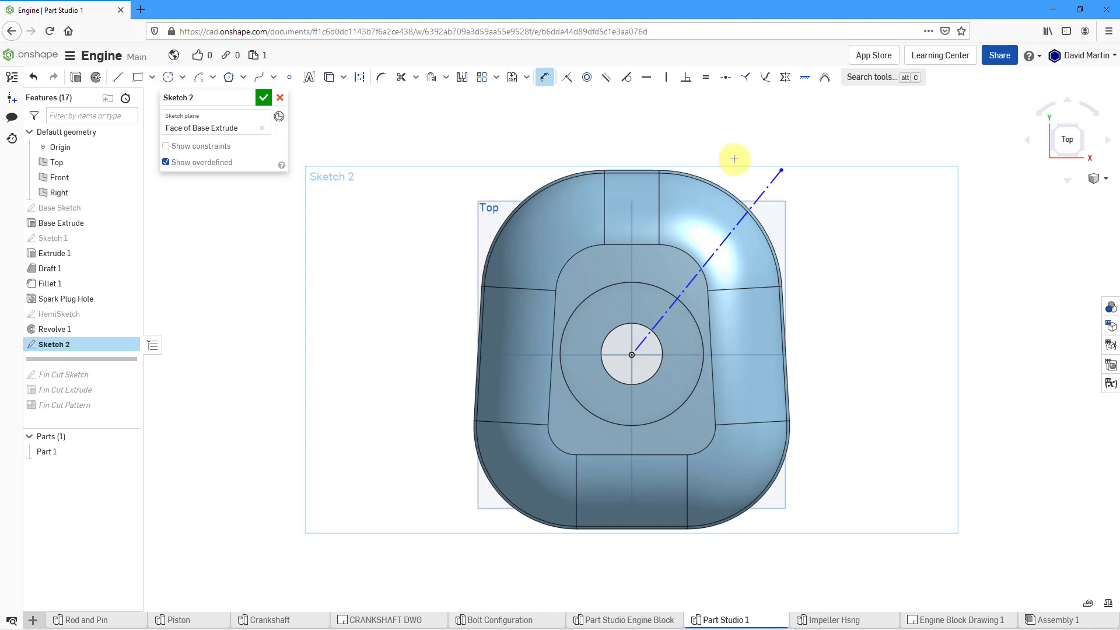
left_click(768, 181)
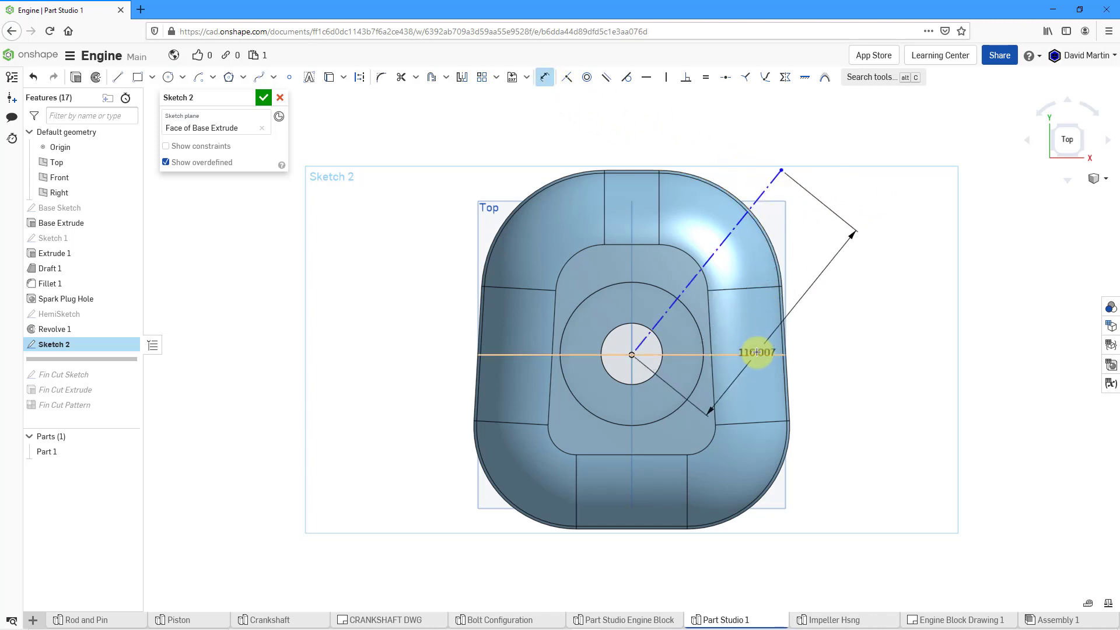
left_click(756, 353)
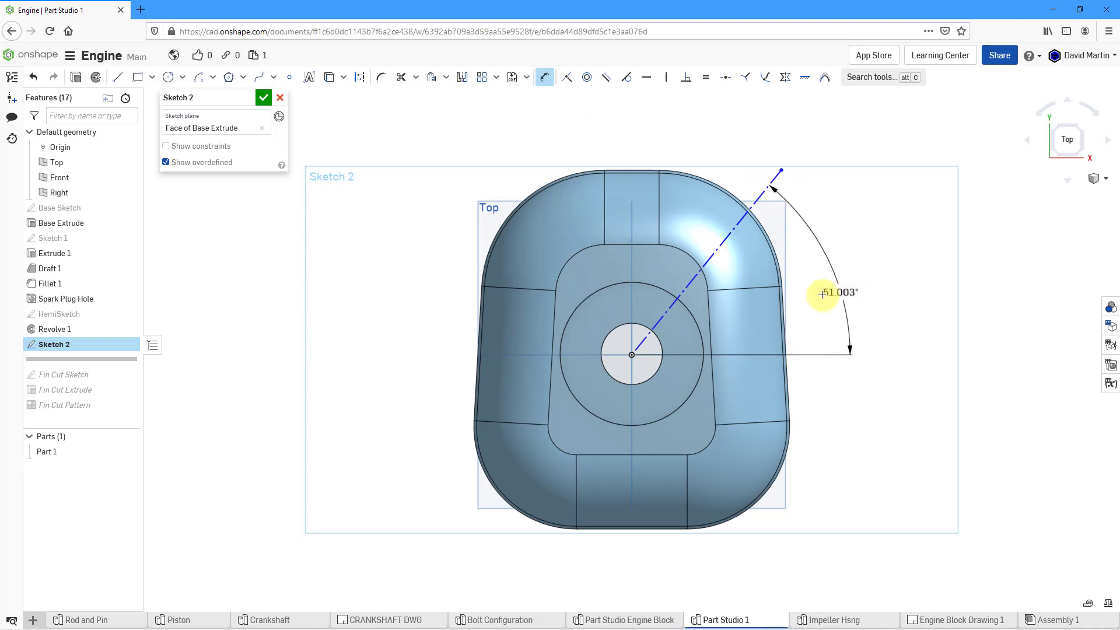
left_click(840, 293)
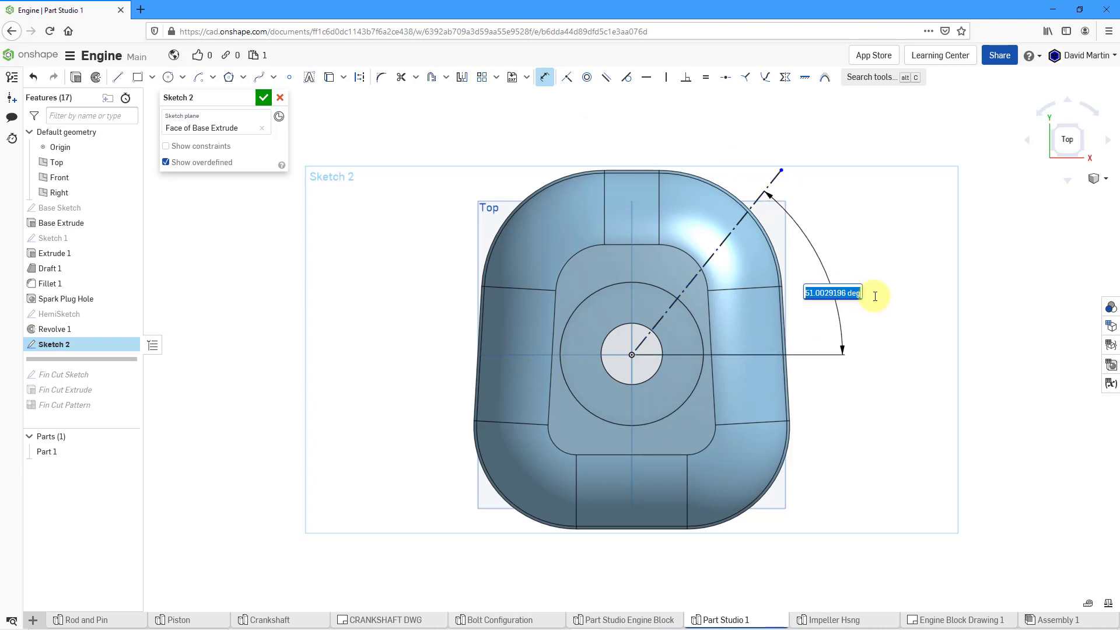
type("45")
key("Return")
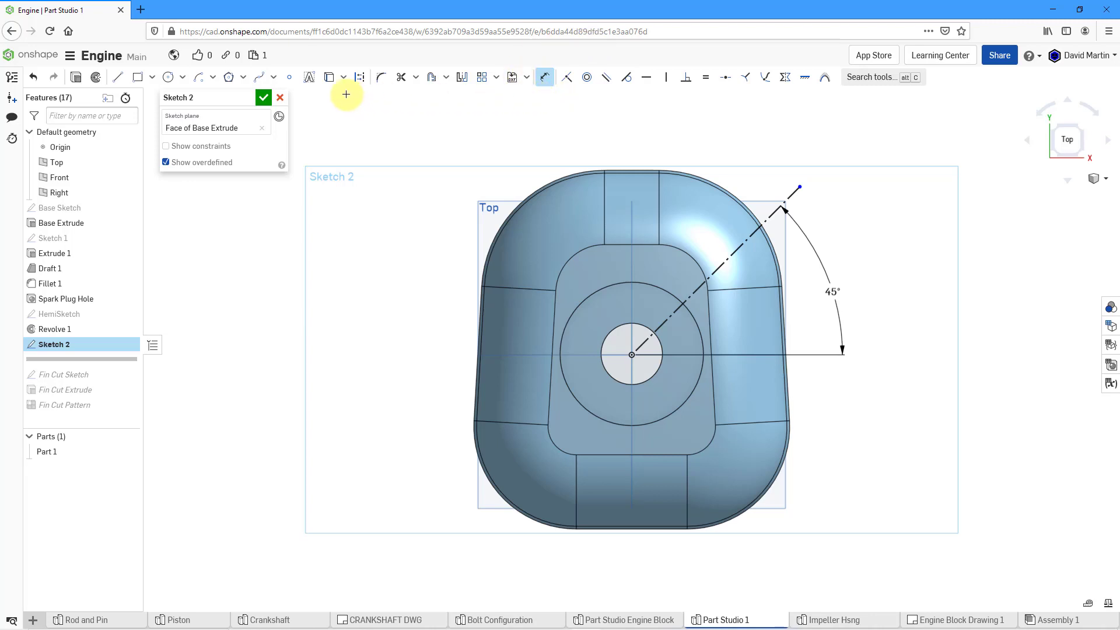
Step: Place a sketch point on the construction line and dimension it 67.5 mm from the origin
key("p")
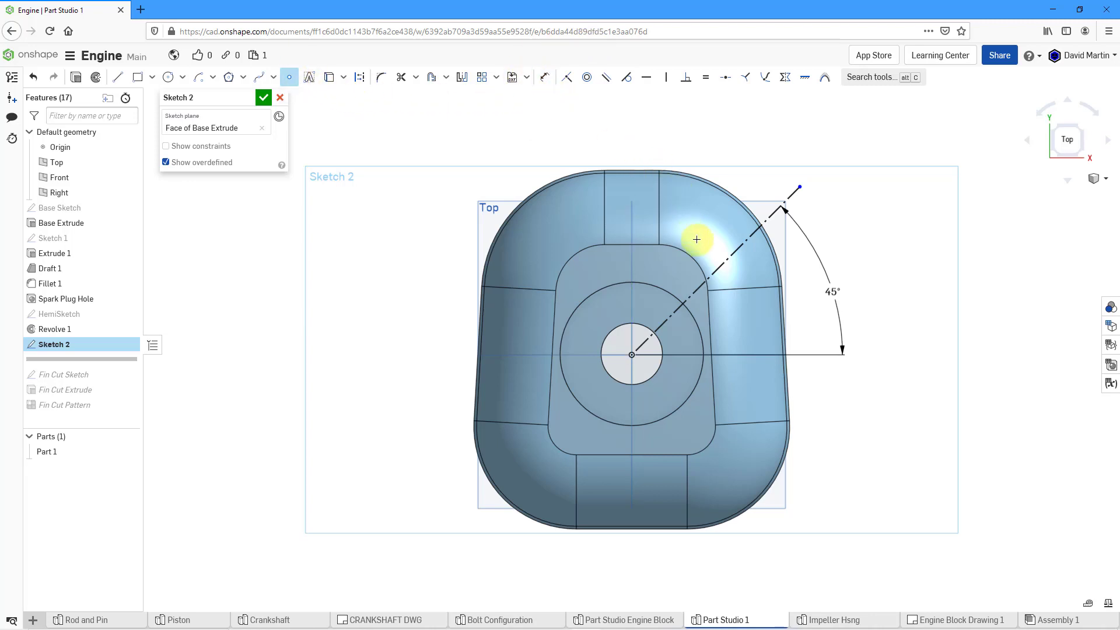
left_click(731, 255)
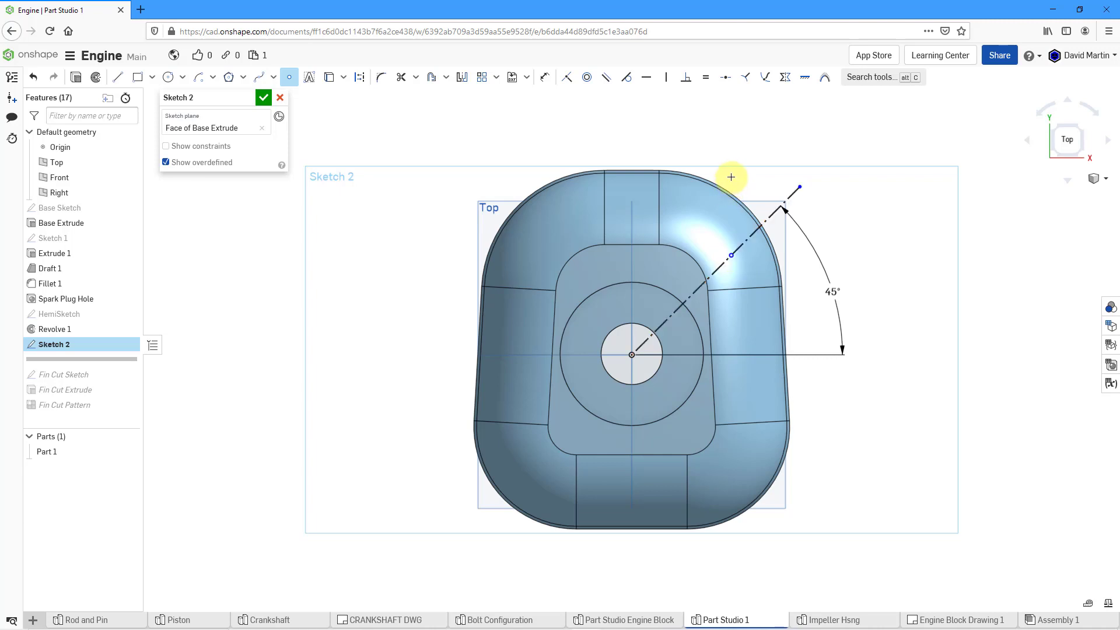
left_click(545, 78)
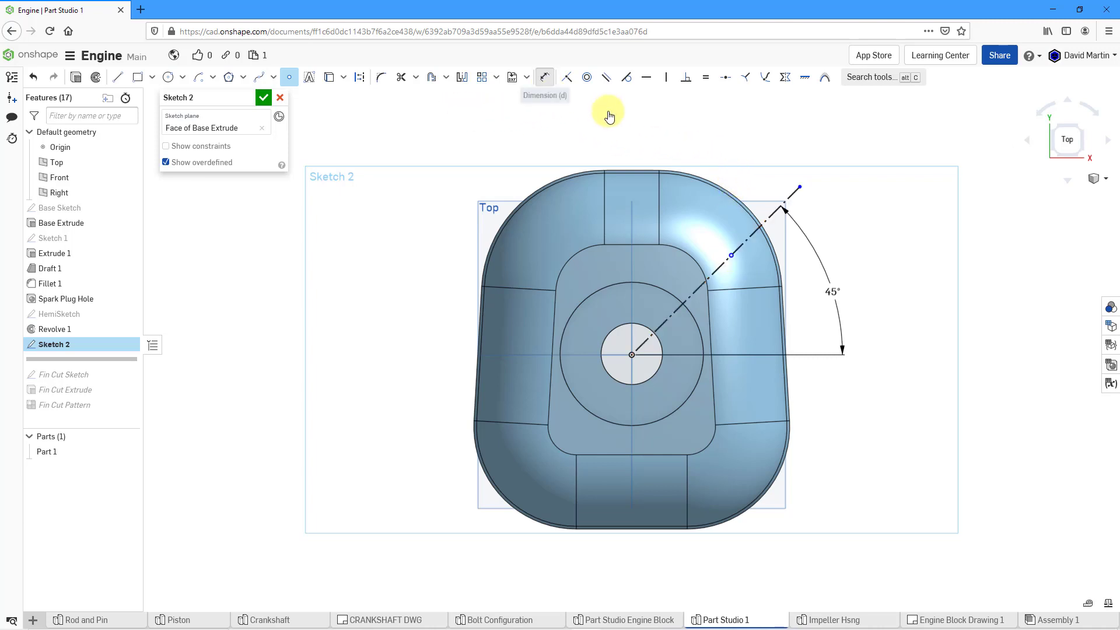
left_click(731, 258)
left_click(630, 354)
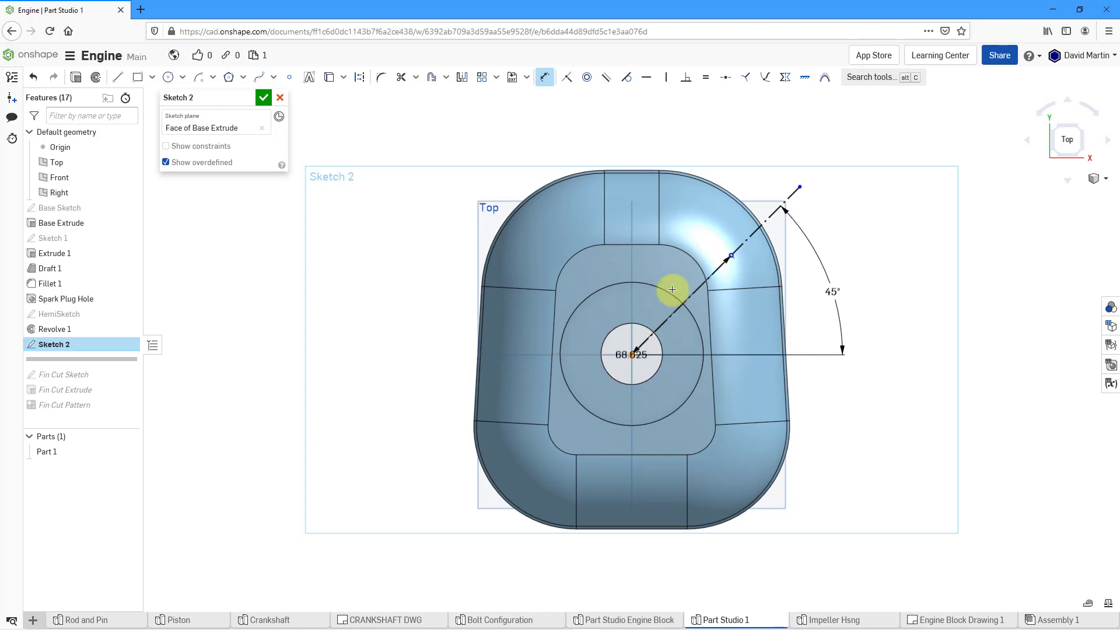
left_click(653, 272)
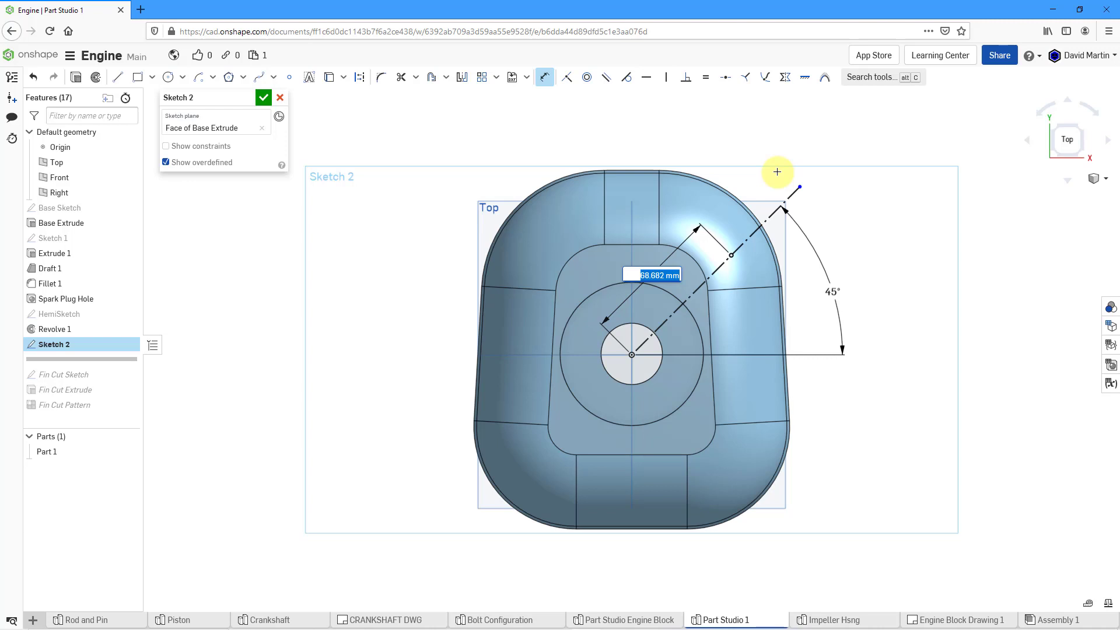
type("67.5")
key("Return")
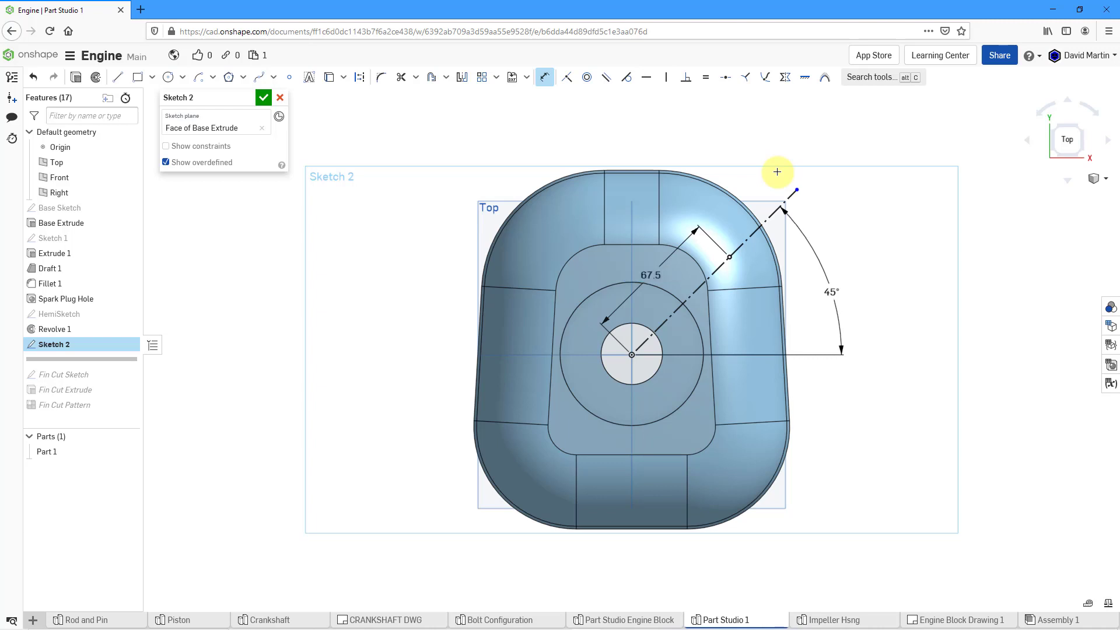
Step: Name the sketch Mounting Hole Sketch, accept it, and hide the default planes in an isometric view
left_click(241, 98)
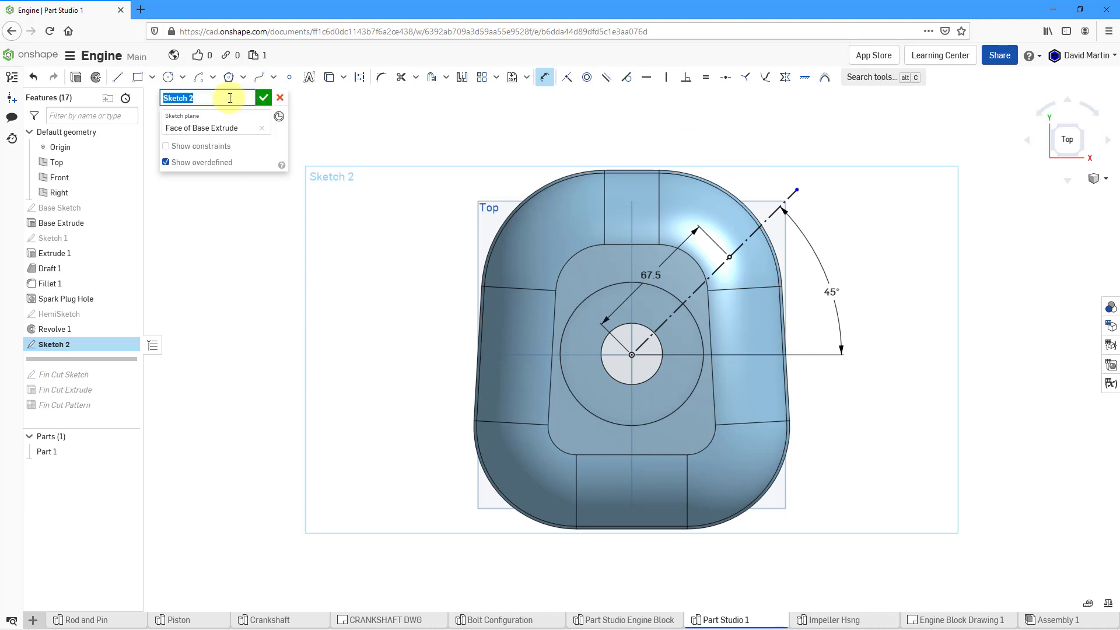
type("Mounting Hole Sketch")
key("Return")
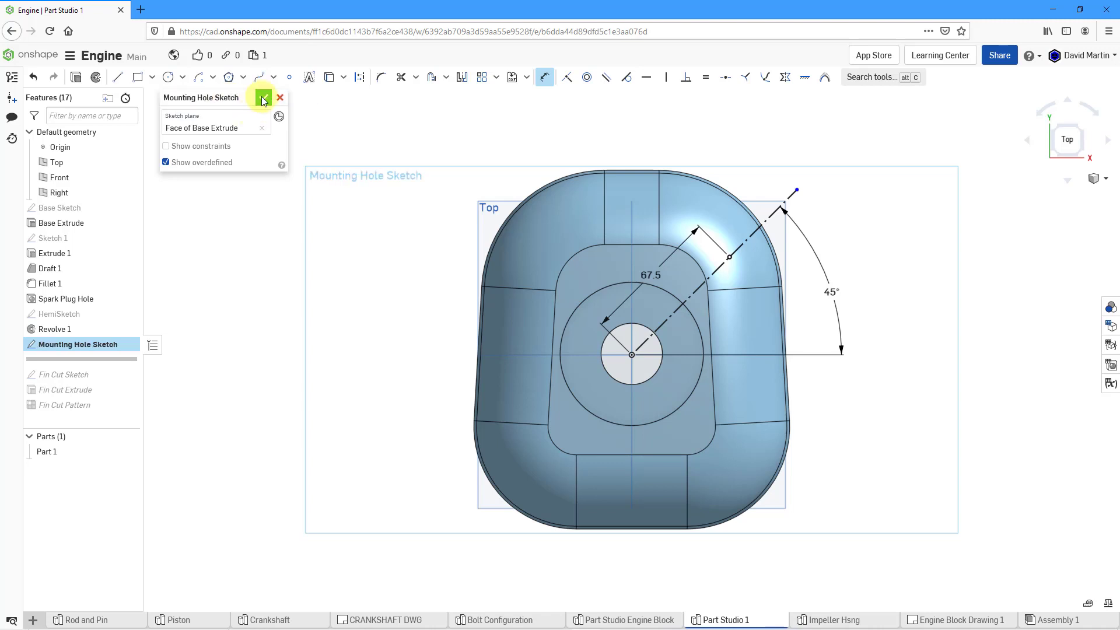
left_click(263, 98)
key("shift+7")
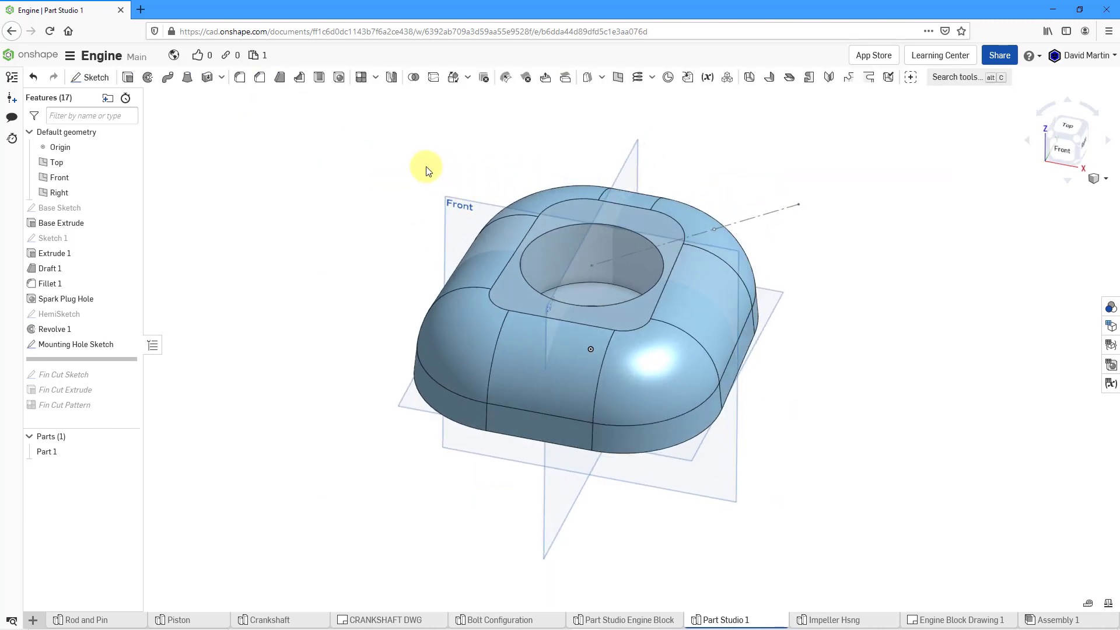
key("p")
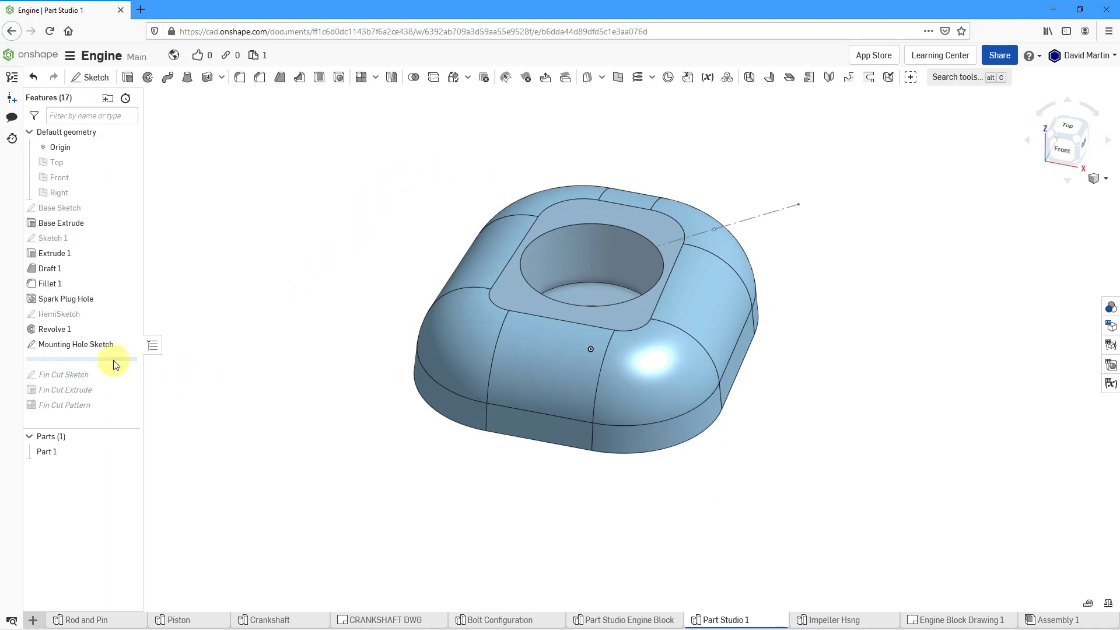
Step: Roll the feature history forward past Fin Cut Pattern and place a counterbored through hole at the mounting hole sketch point
left_click_drag(113, 360, 106, 408)
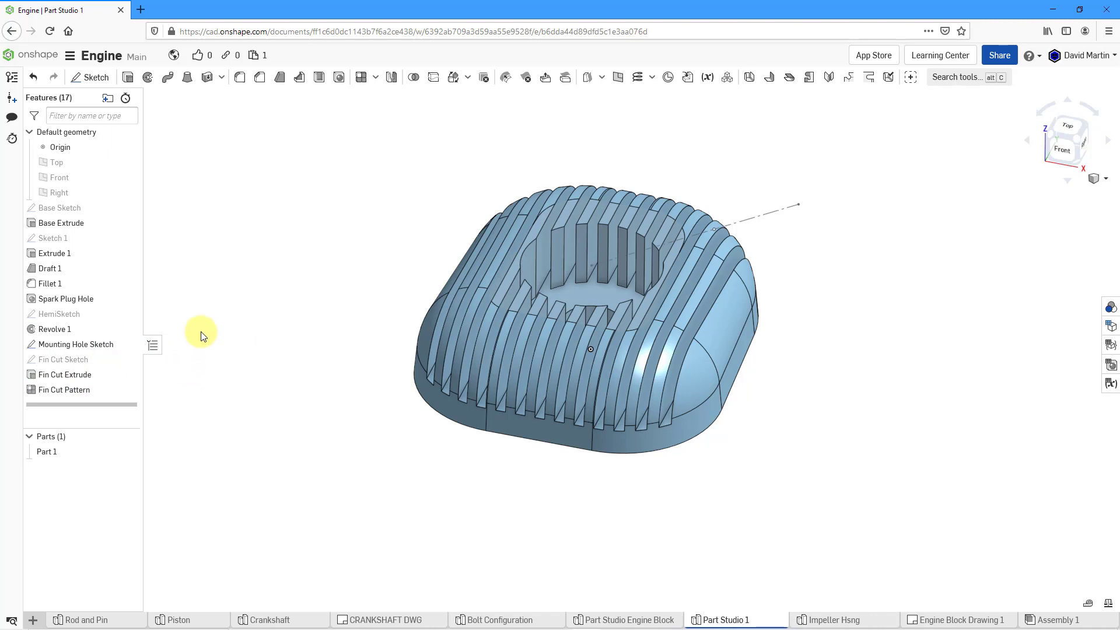
left_click(339, 77)
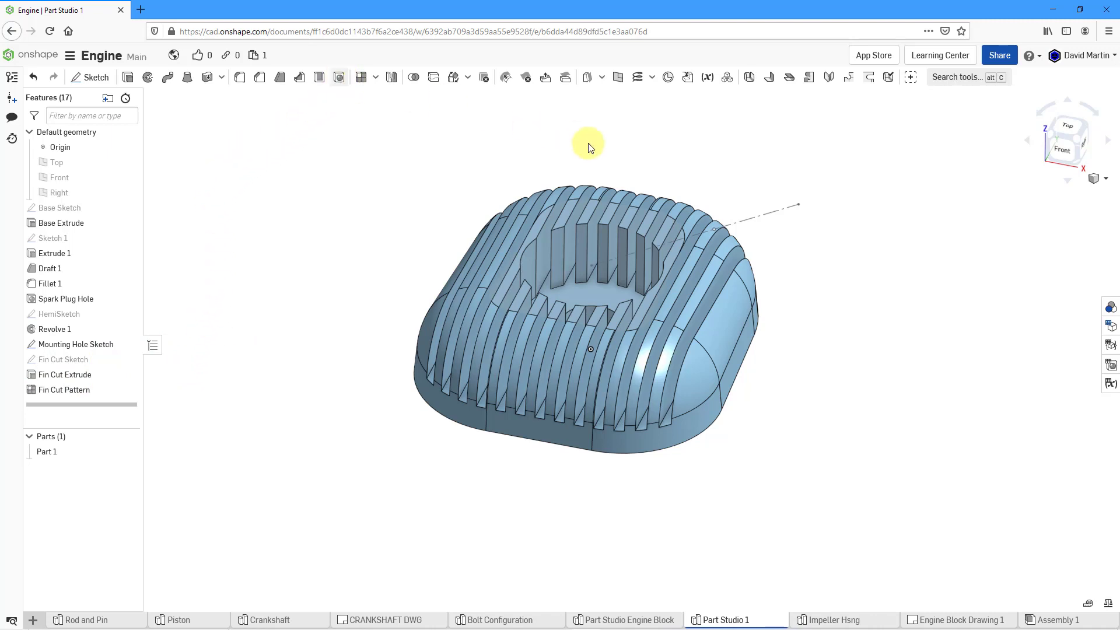
left_click(717, 226)
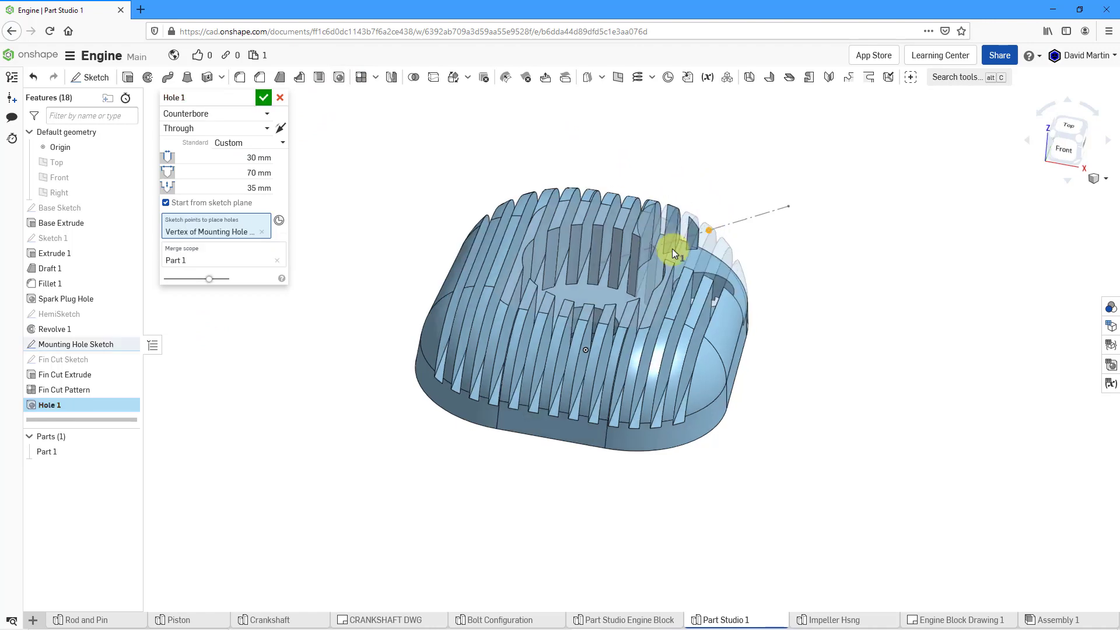
right_click_drag(672, 249, 639, 294)
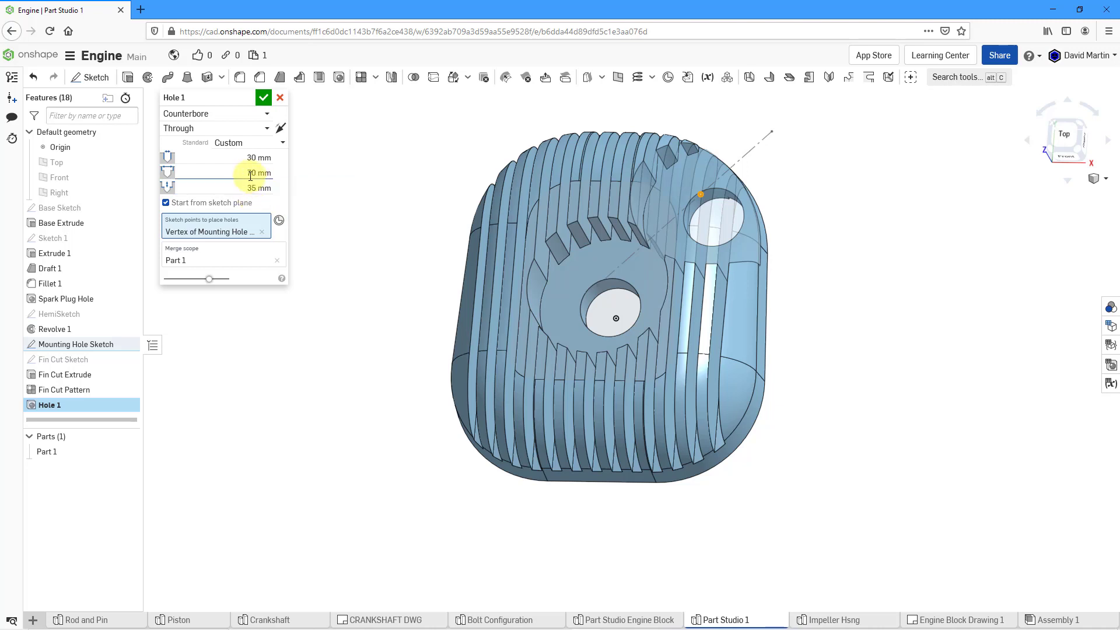
Step: Set the hole diameter to 15 mm and the counterbore diameter to 25 mm, and accept the hole
left_click(256, 158)
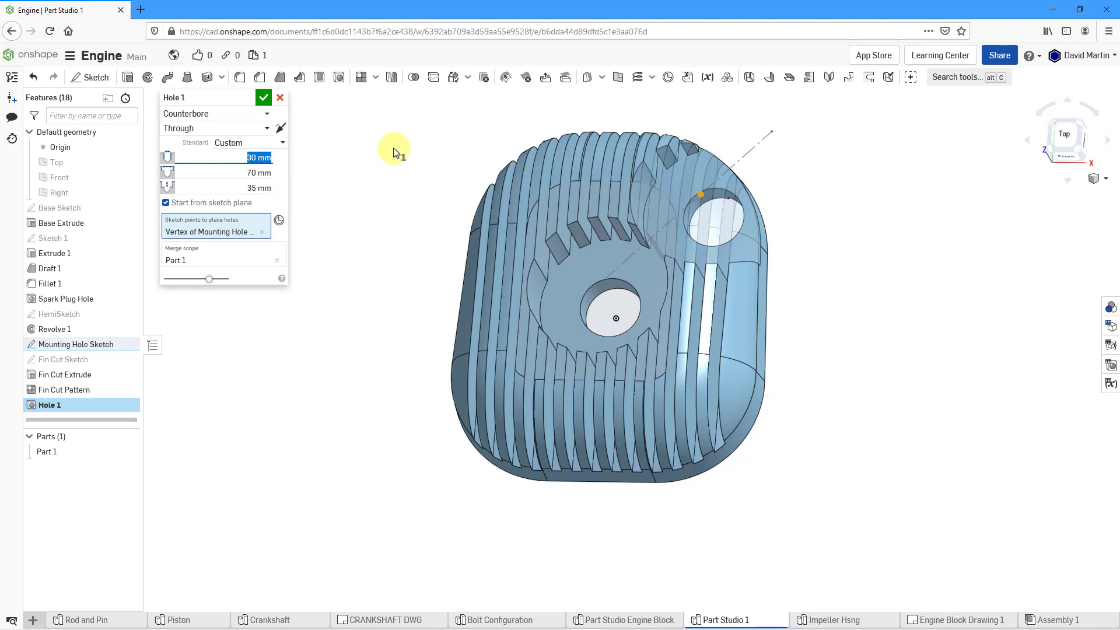
type("15")
key("Return")
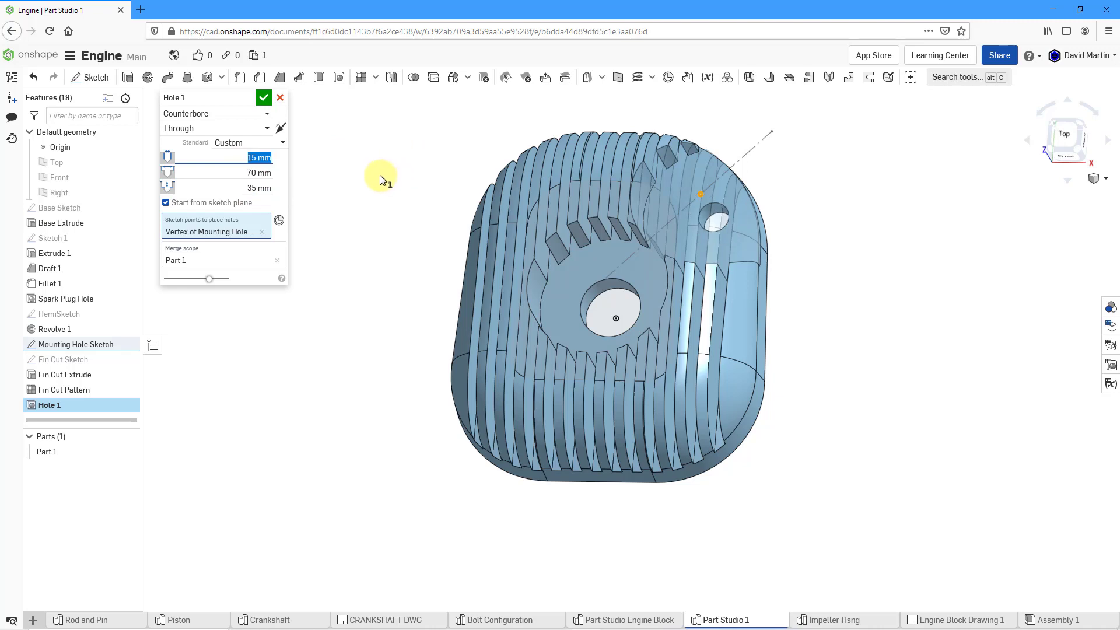
key("Tab")
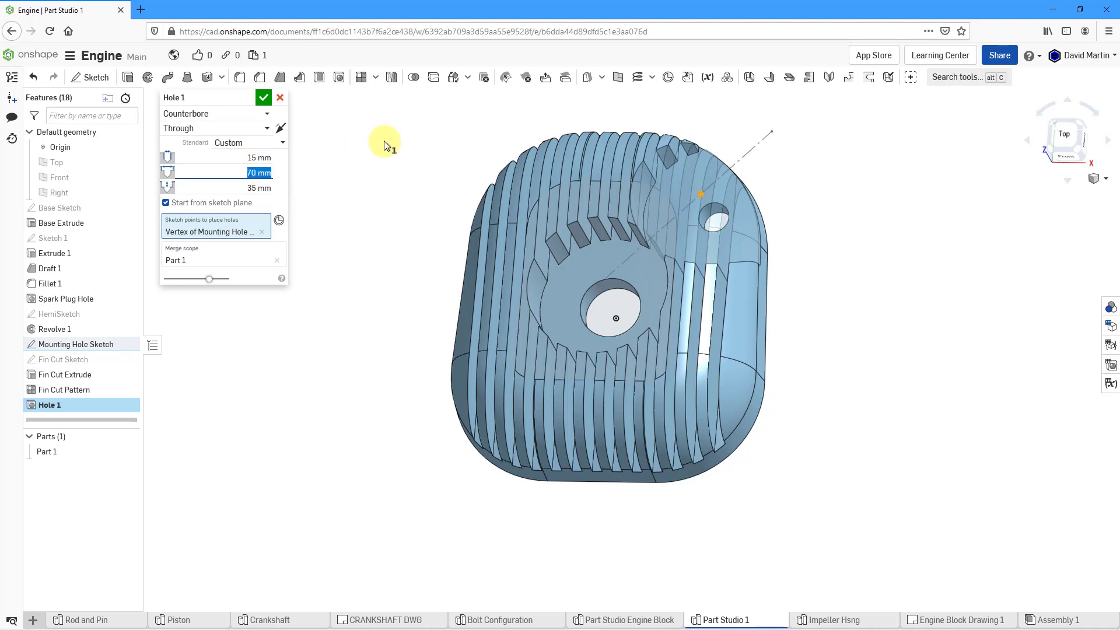
type("25")
key("Return")
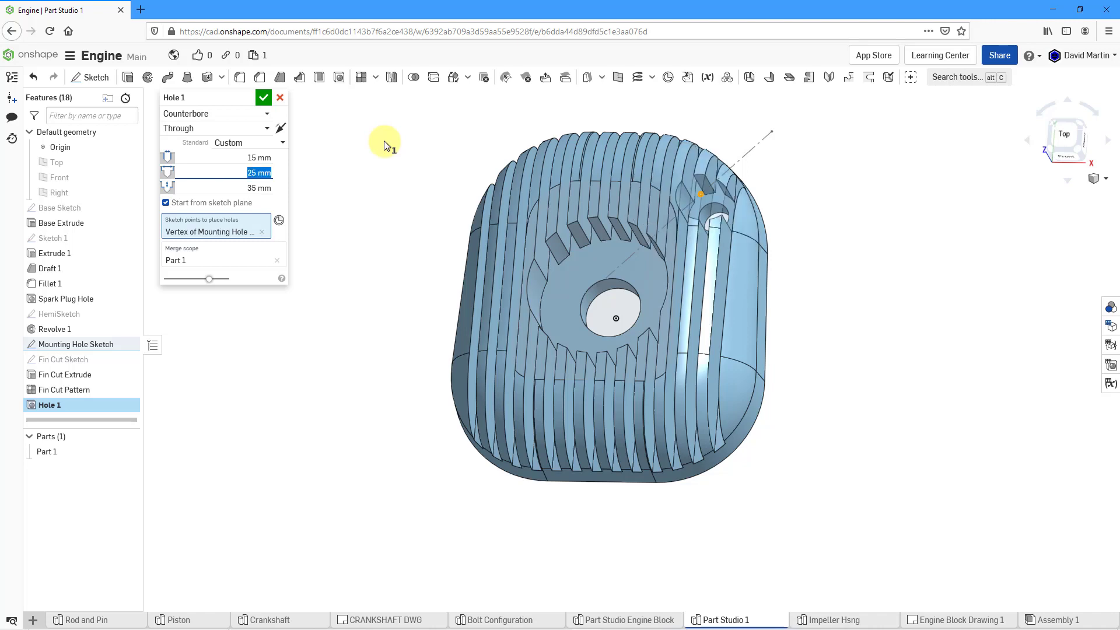
mouse_move(569, 243)
right_mouse_down()
mouse_move(580, 256)
mouse_move(561, 251)
right_mouse_up()
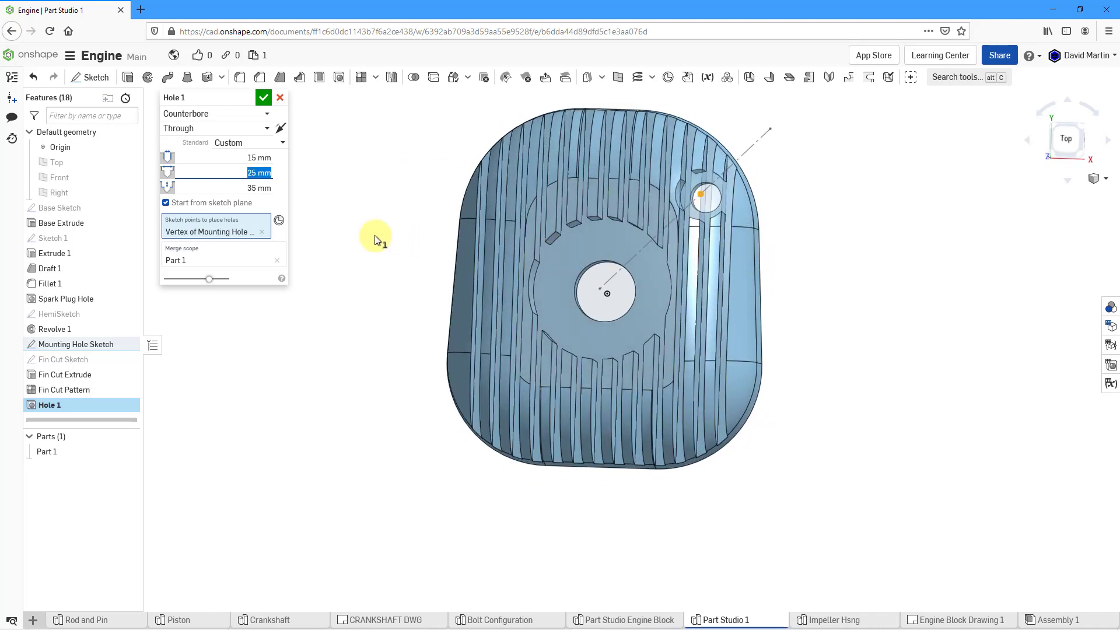
left_click(264, 99)
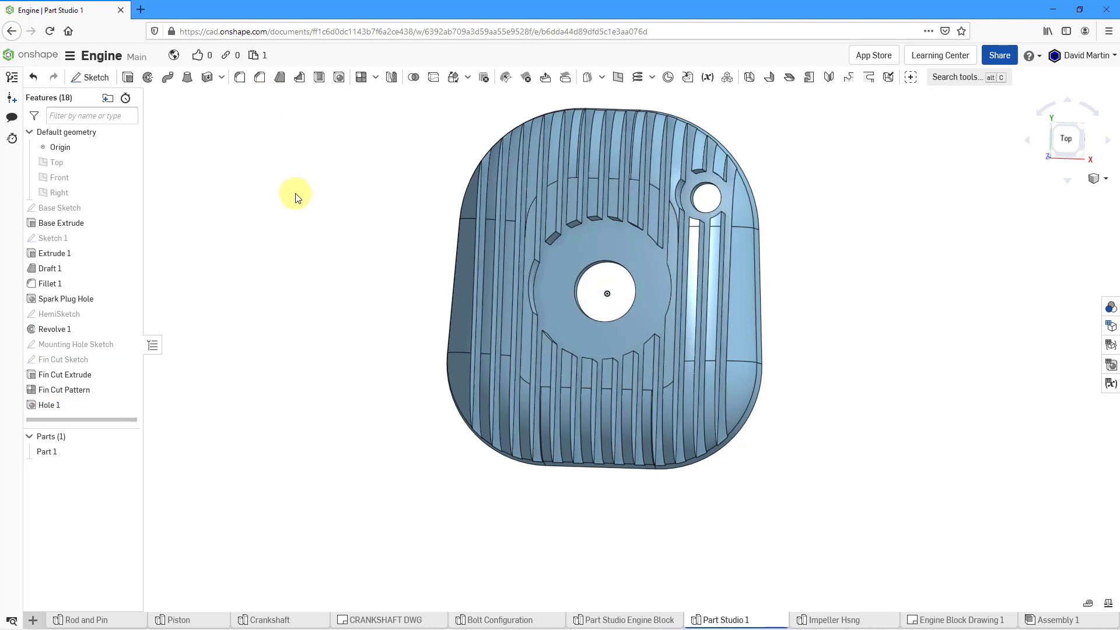
Step: Rename the new hole feature Mounting Hole
right_click(59, 410)
left_click(82, 432)
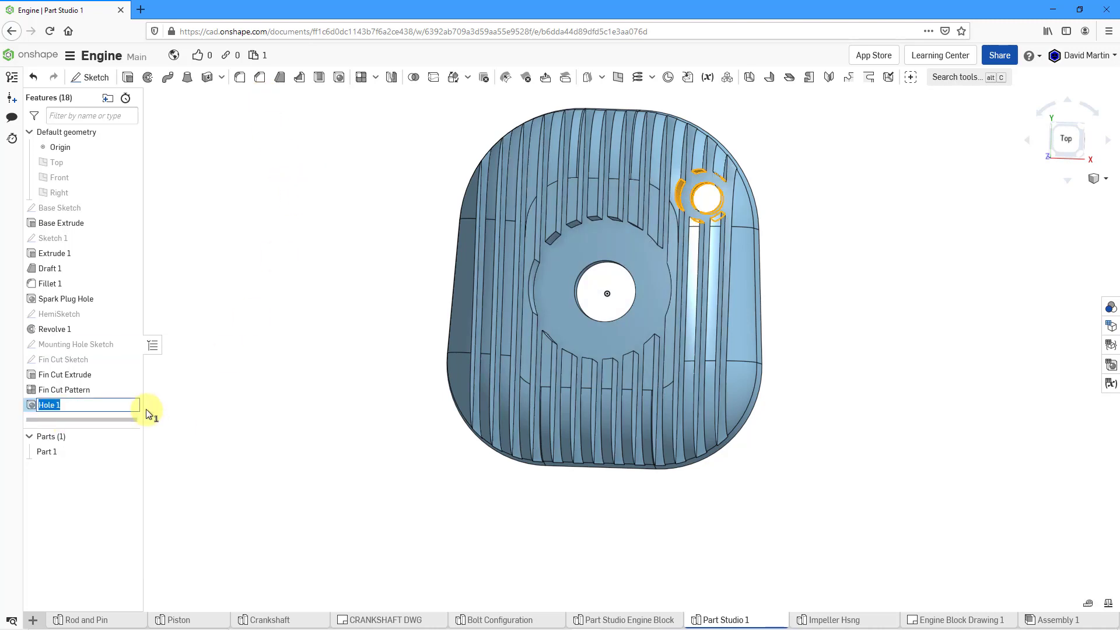
type("Mounting Hole")
key("Return")
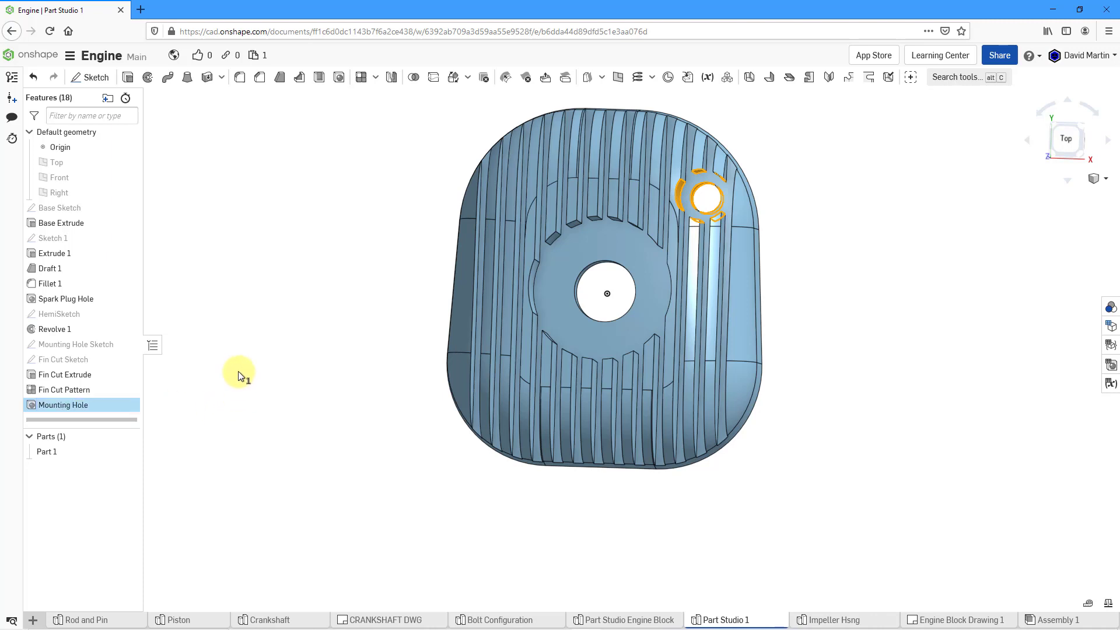
left_click(238, 371)
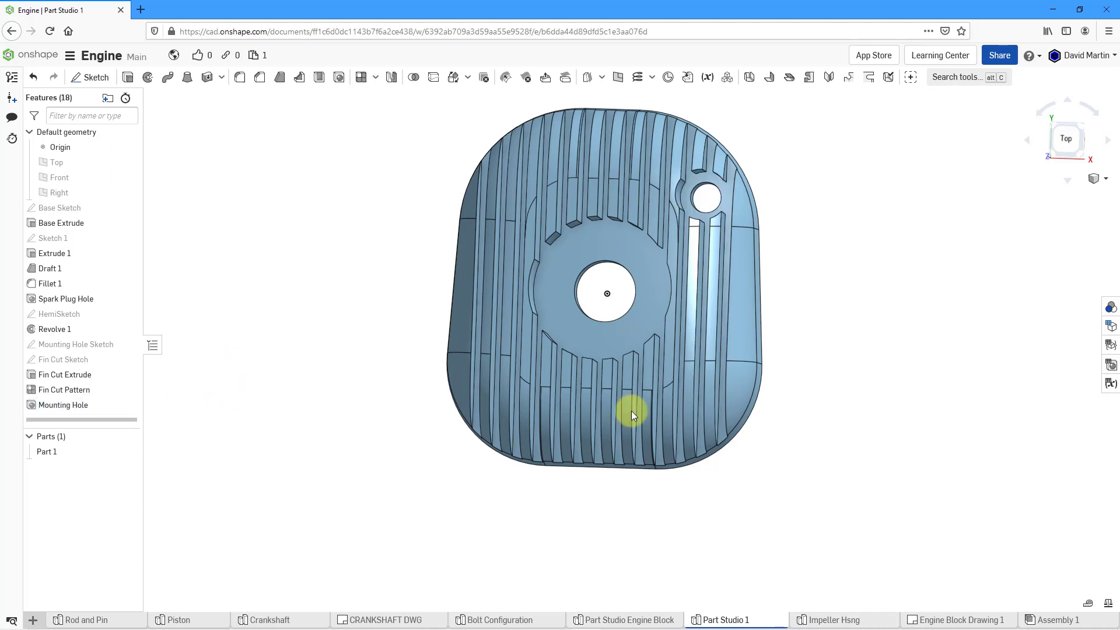
Step: Start a circular feature pattern from a top view with Mounting Hole as the feature to pattern
left_click(1071, 141)
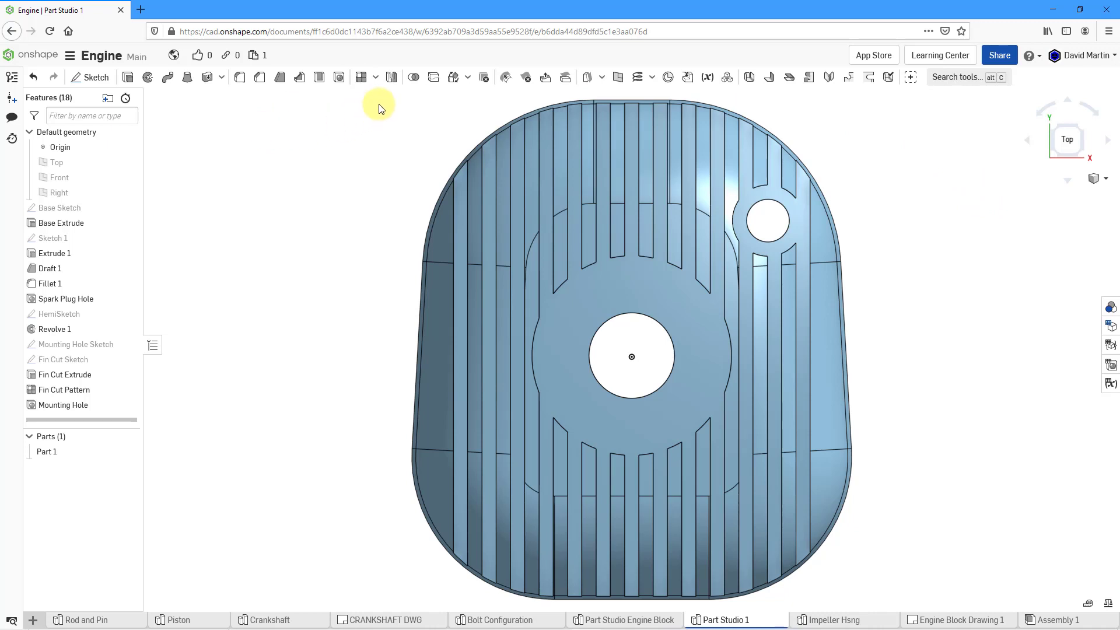
left_click(376, 84)
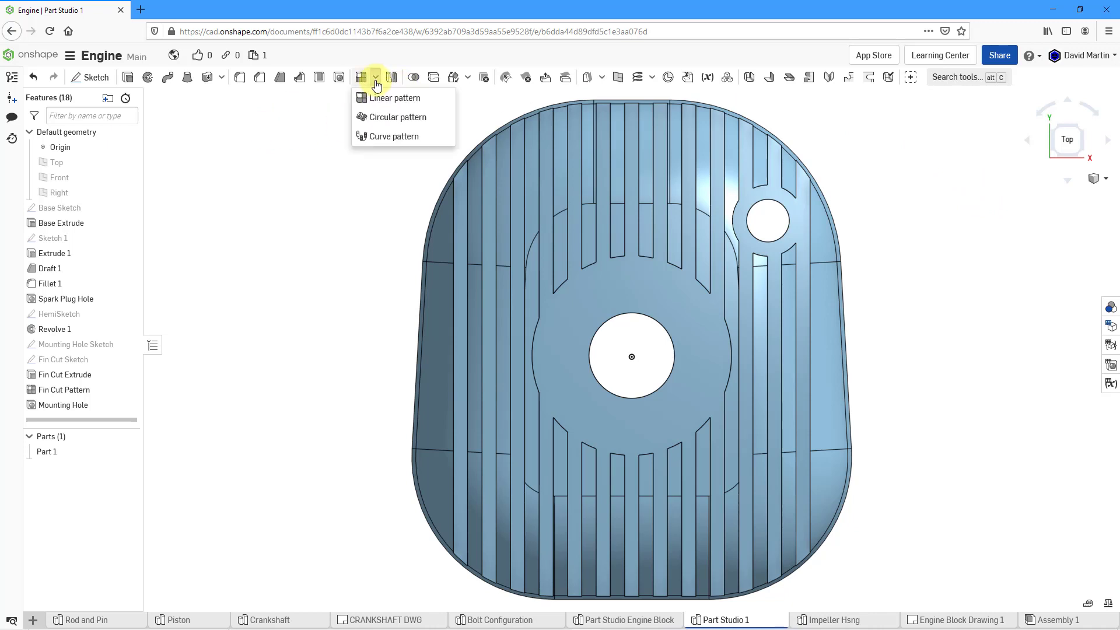
left_click(376, 115)
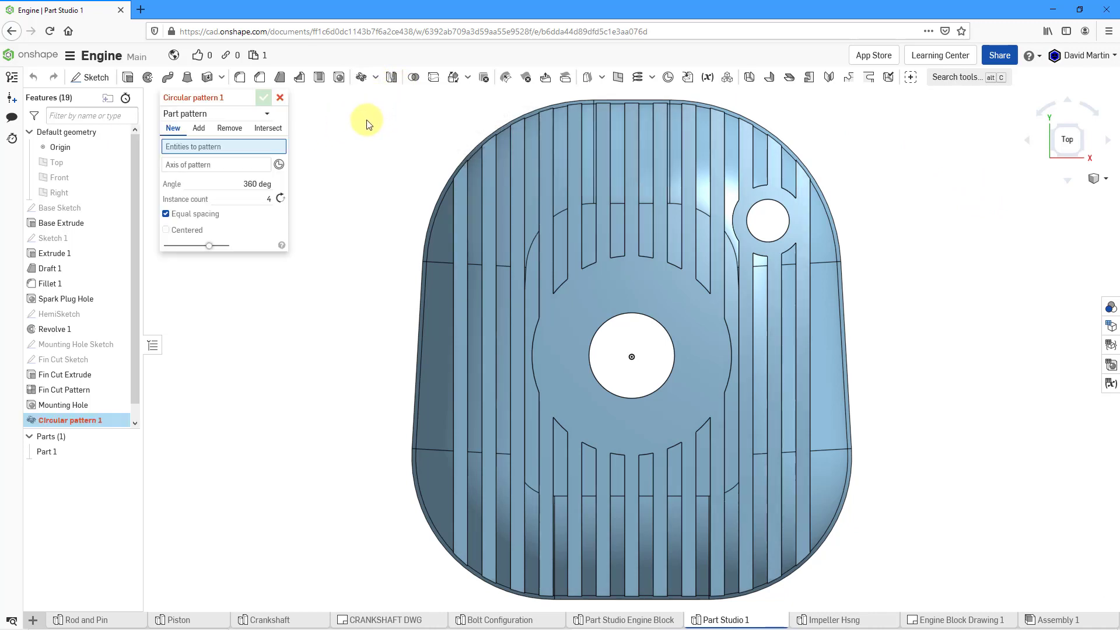
left_click(234, 115)
left_click(211, 143)
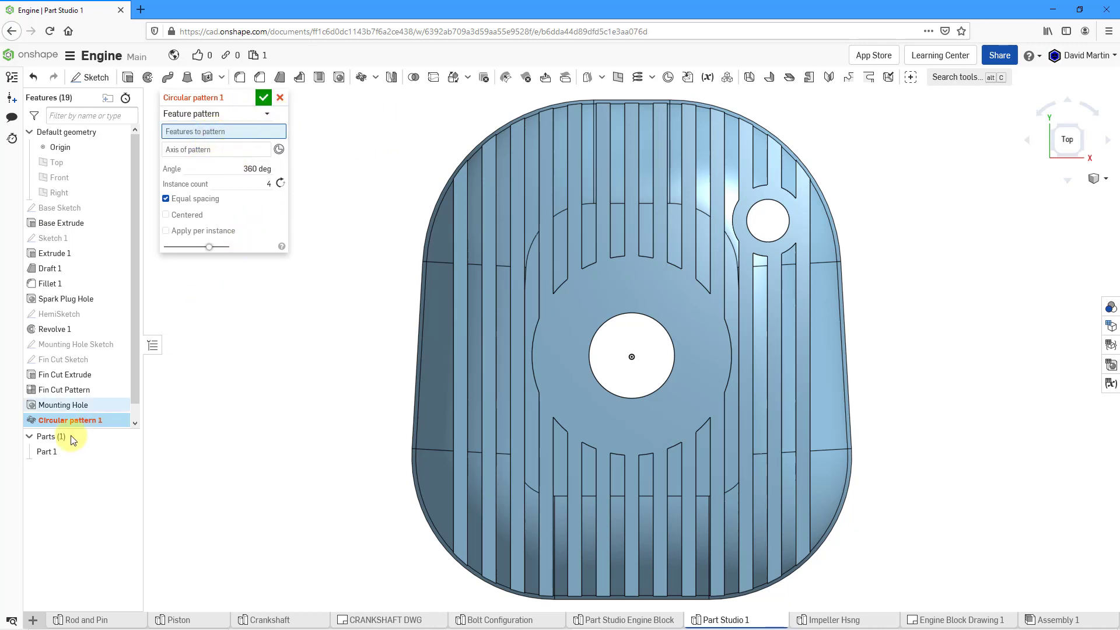
left_click_drag(58, 406, 196, 408)
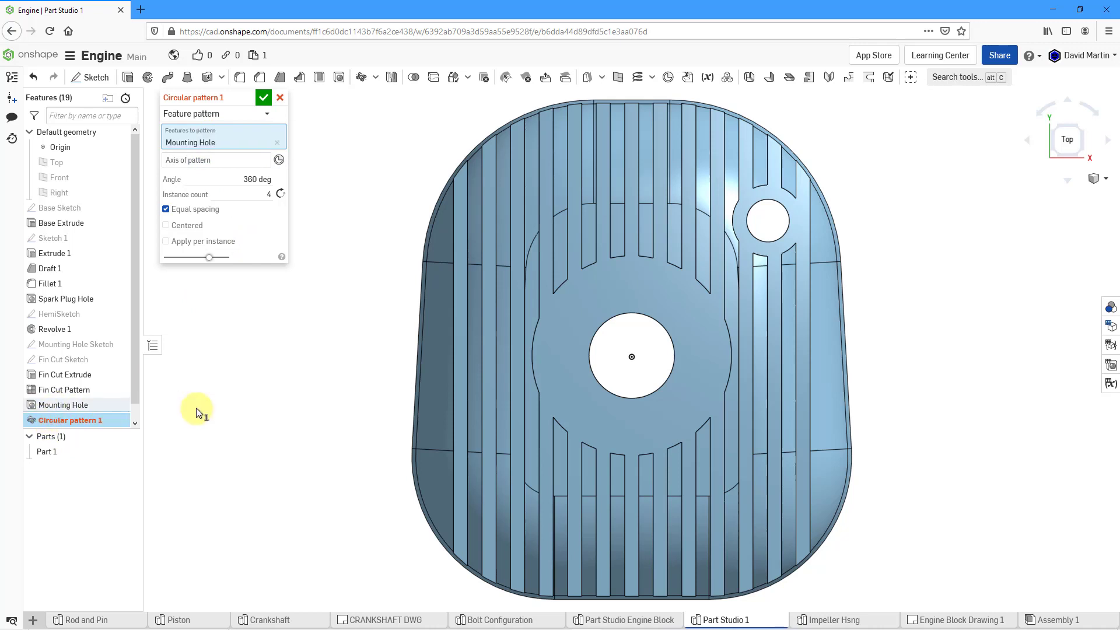
Step: Pattern the hole around the spark plug hole's cylindrical face with Apply per instance enabled, and accept the four-instance pattern
left_click(201, 162)
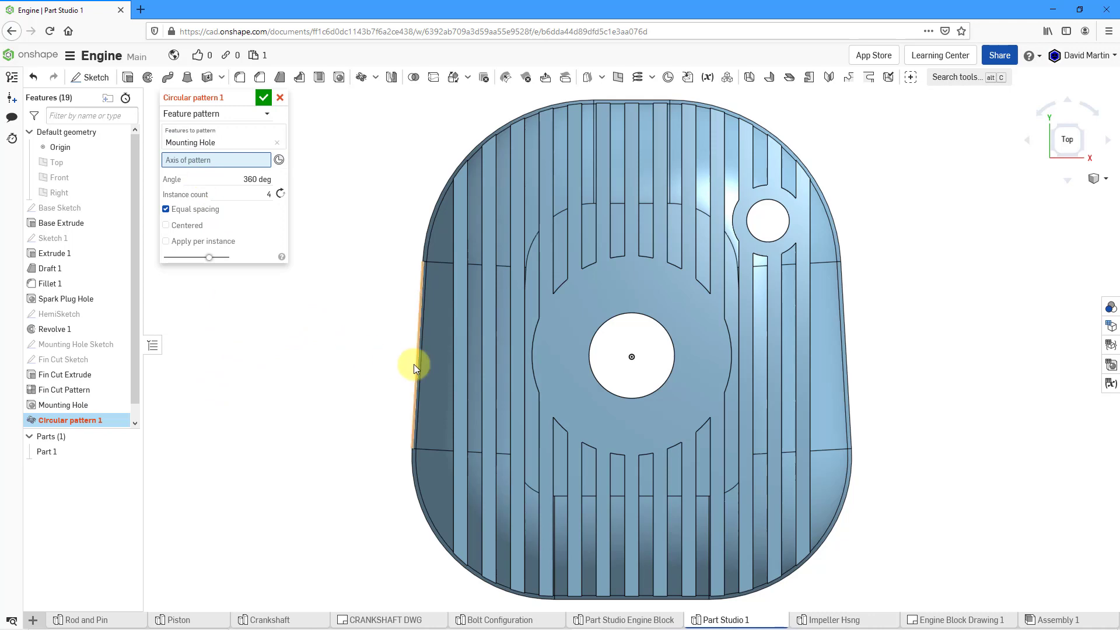
right_click_drag(413, 368, 395, 337)
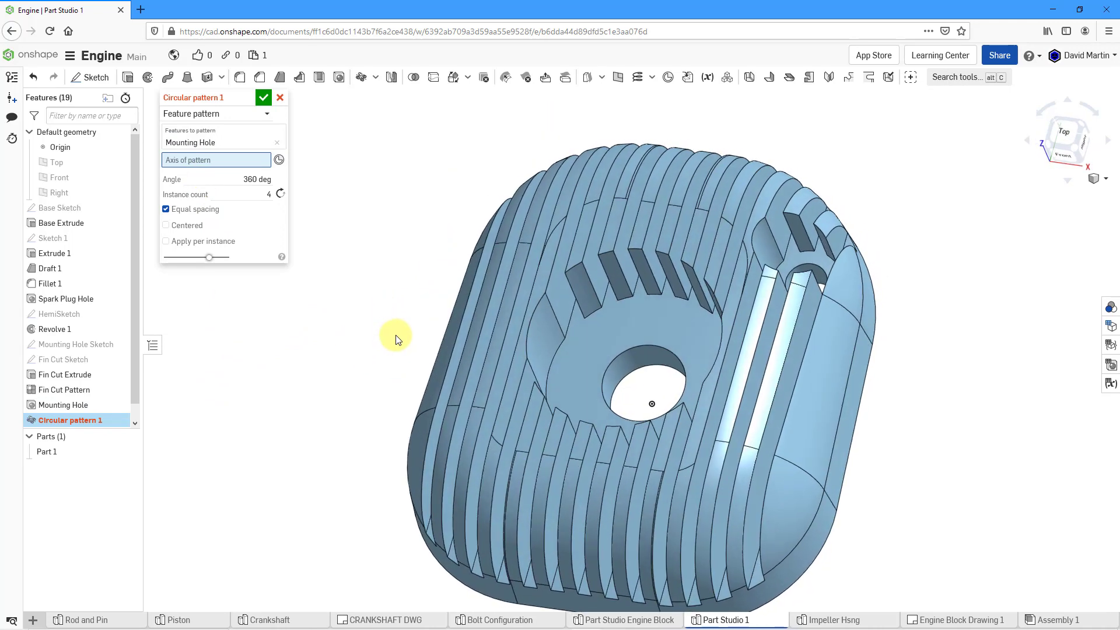
left_click(646, 361)
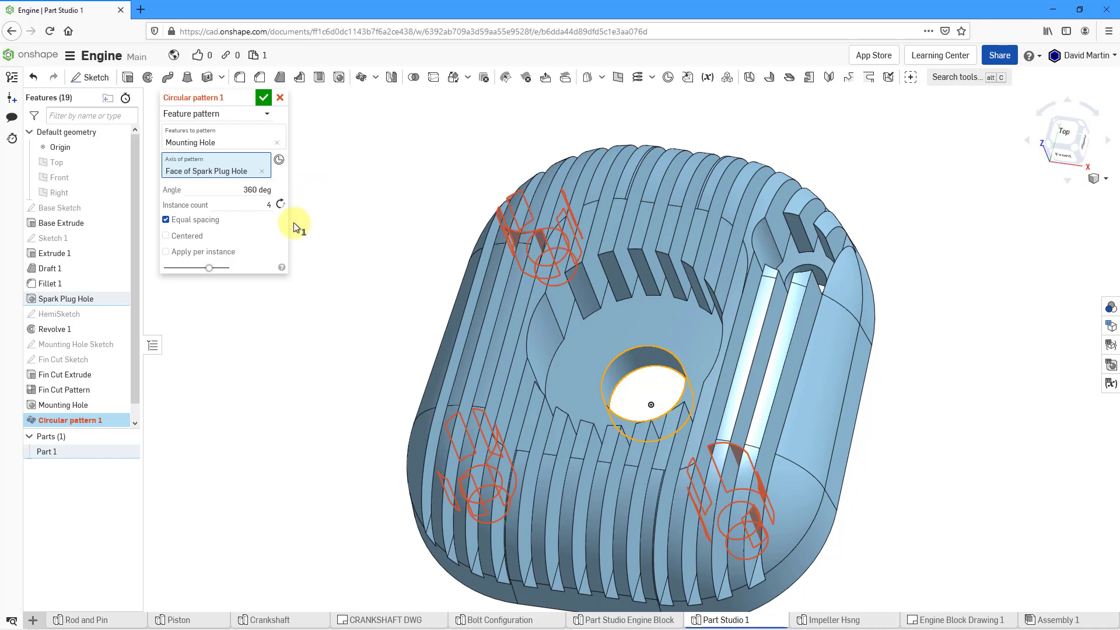
mouse_move(200, 102)
left_click(166, 252)
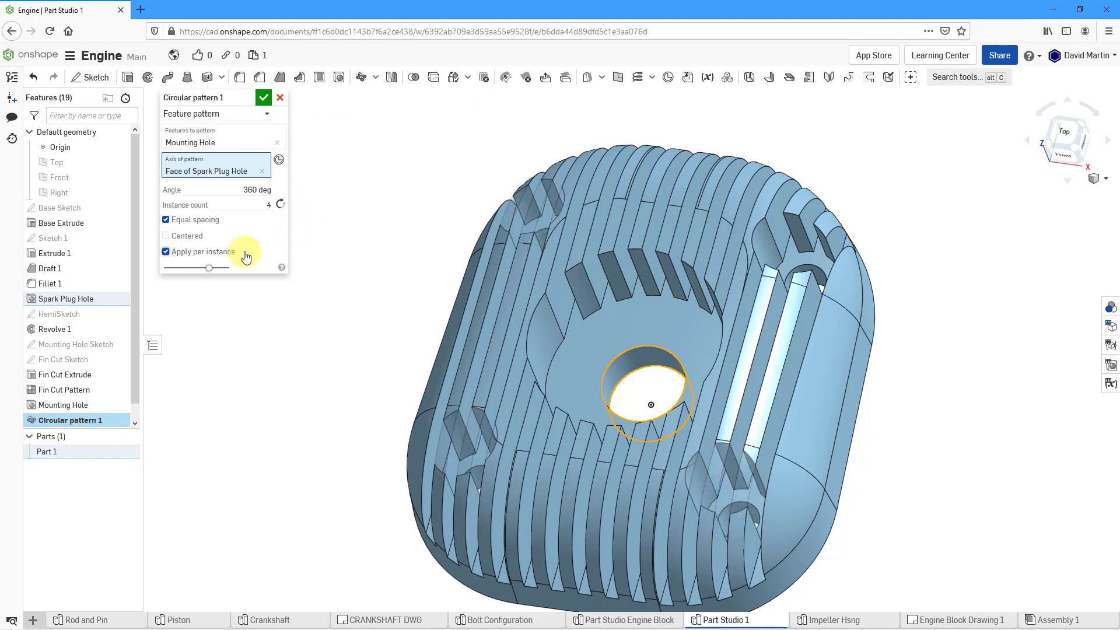
left_click(266, 100)
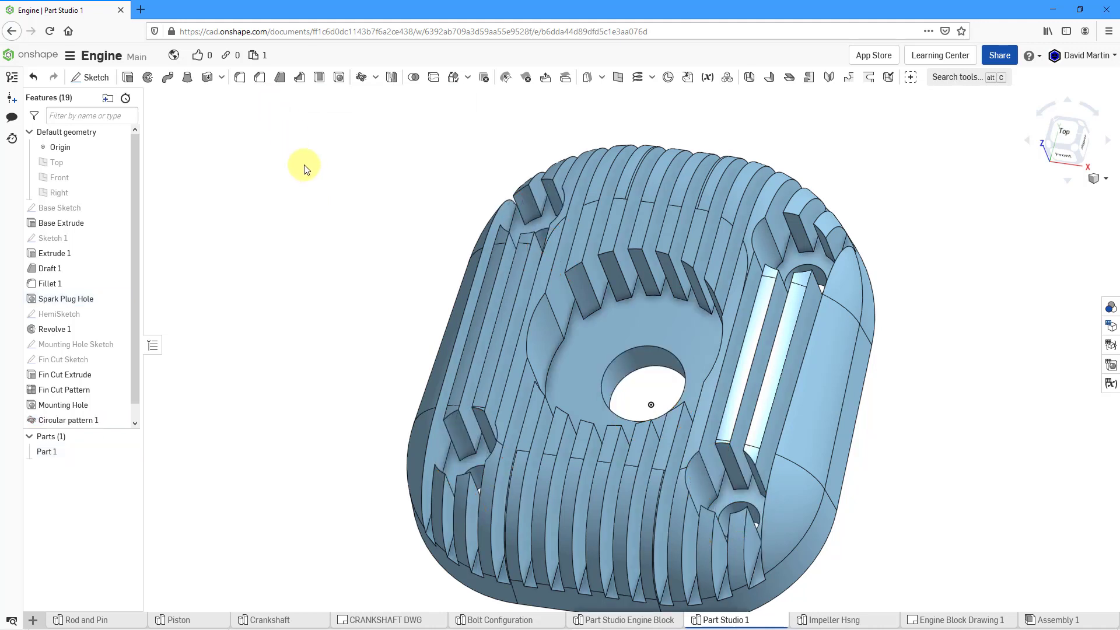
left_click(1061, 127)
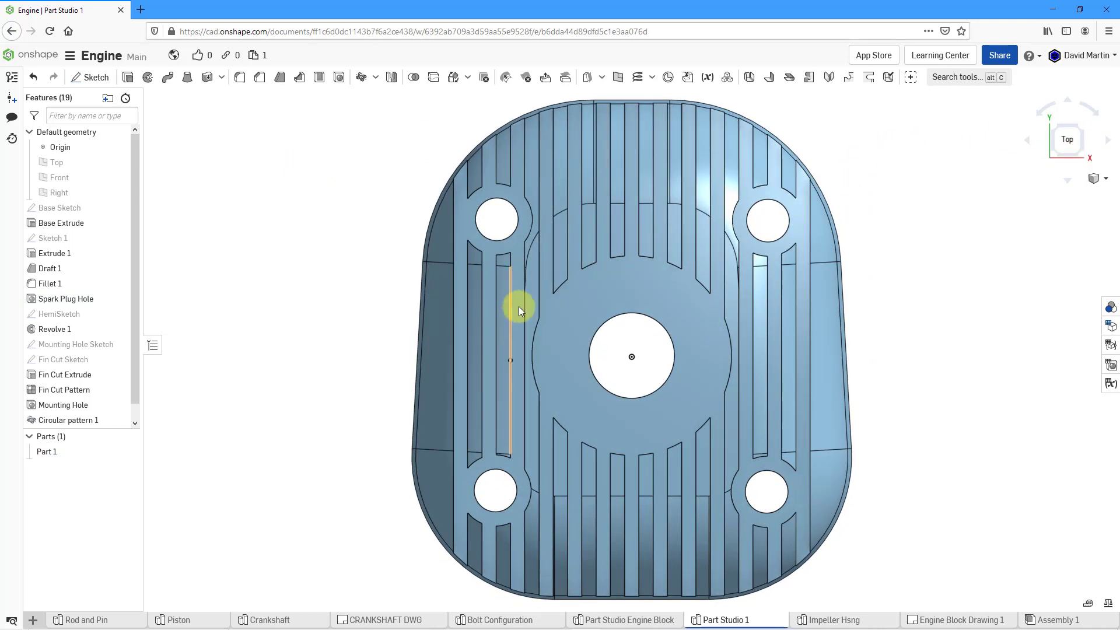
right_click_drag(519, 306, 510, 219)
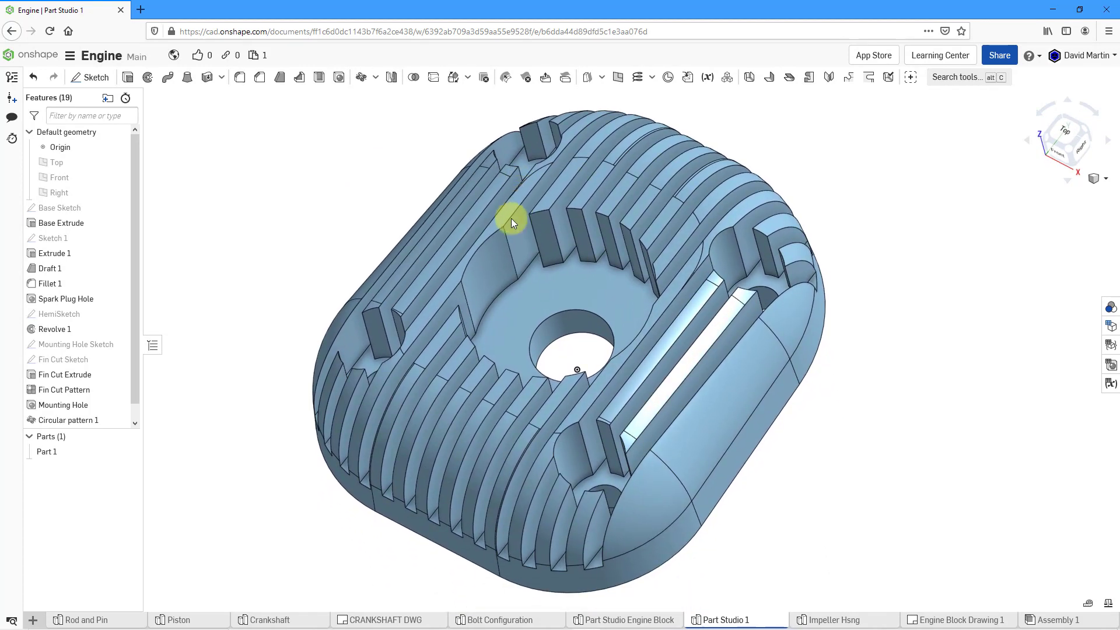
right_click_drag(579, 285, 546, 287)
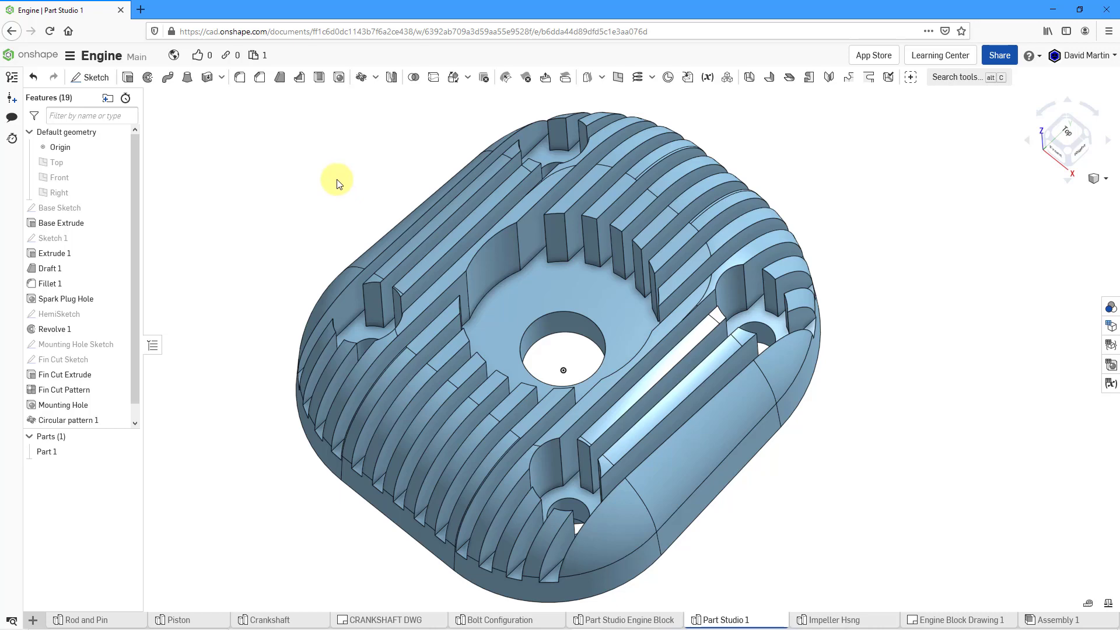